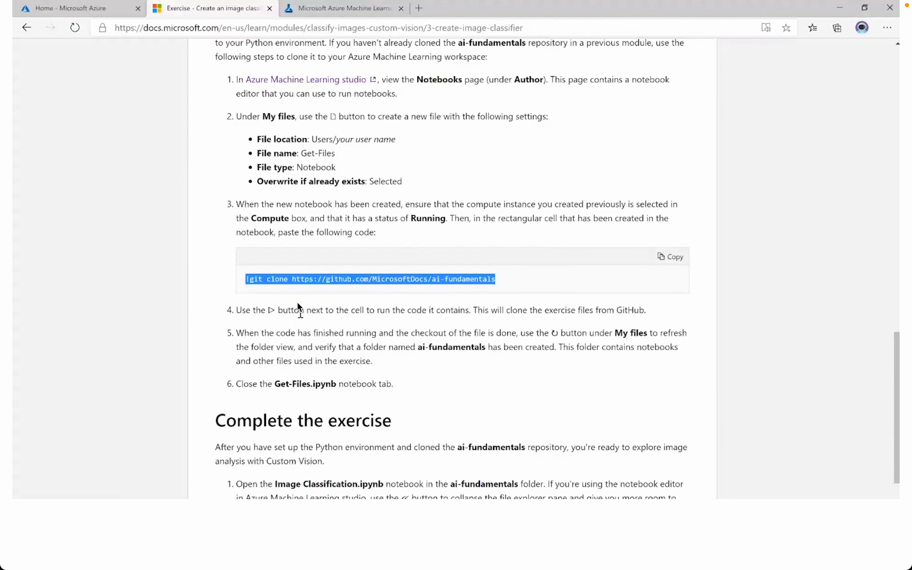
Step: Check the exercise's notebook instructions and run the cell in Azure Machine Learning studio that clones the MicrosoftDocs/ai-fundamentals repository
scroll(297, 306, down, 3)
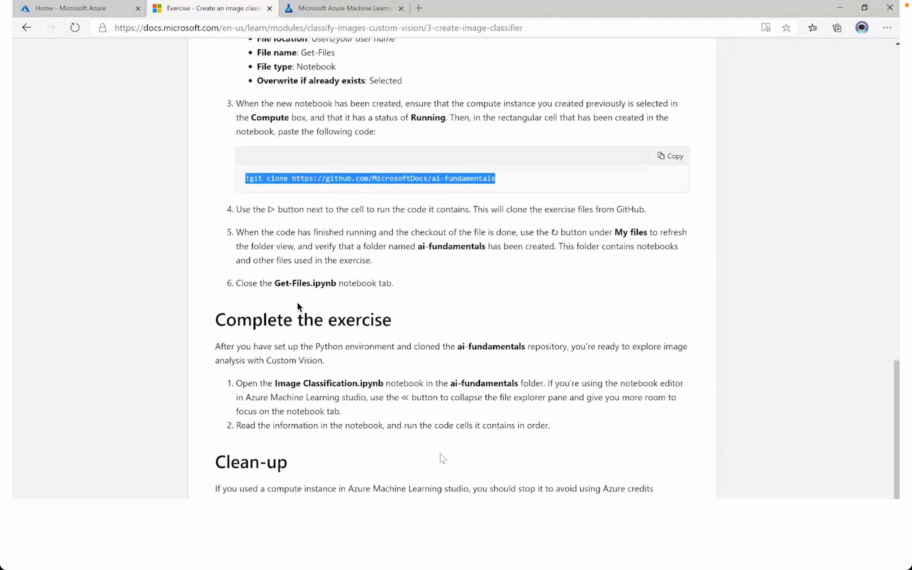
drag(272, 383, 386, 383)
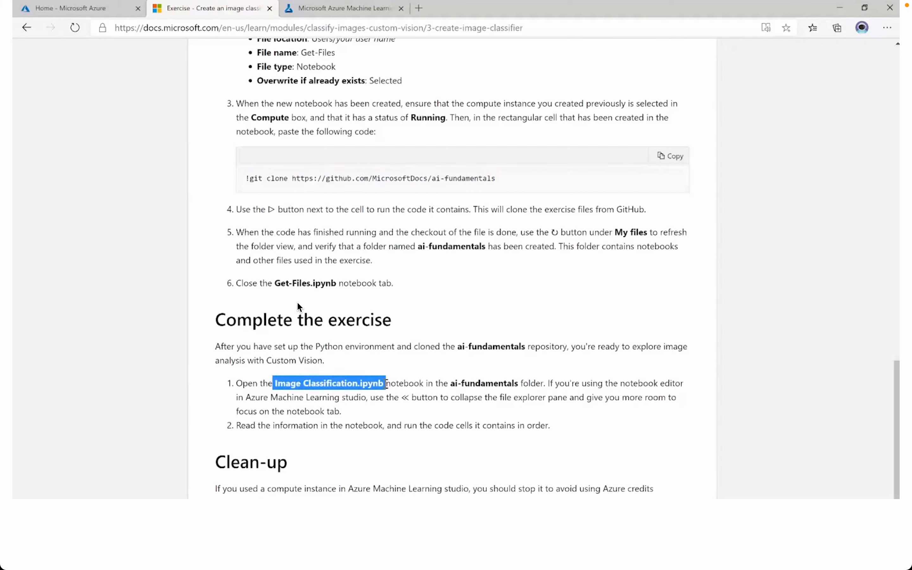
click(355, 12)
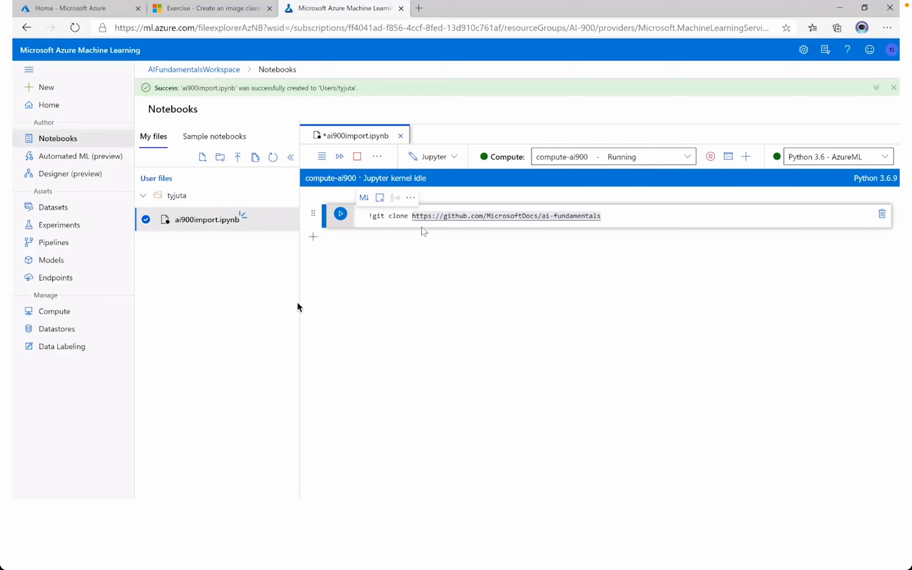
click(341, 215)
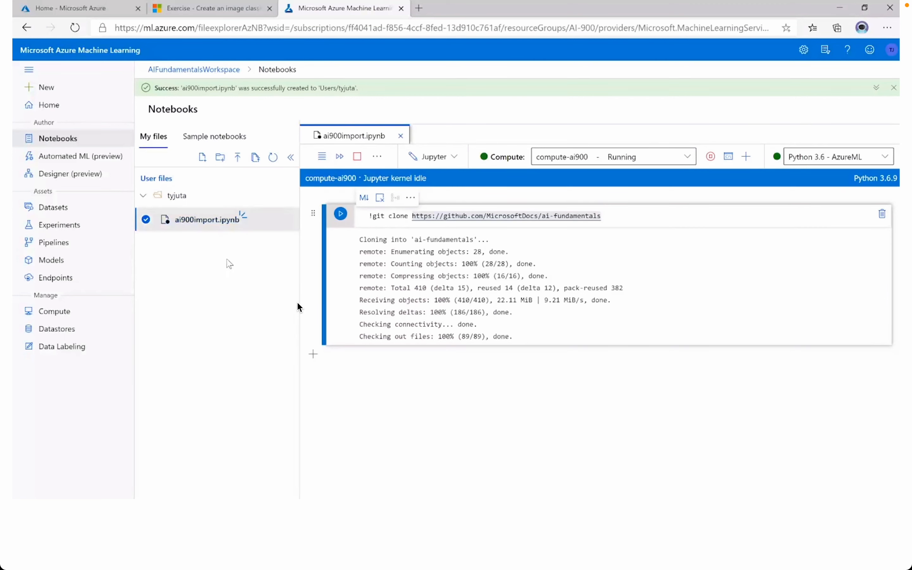
Step: Refresh the notebook files and open 01b - Image Classification.ipynb from the ai-fundamentals folder
click(274, 158)
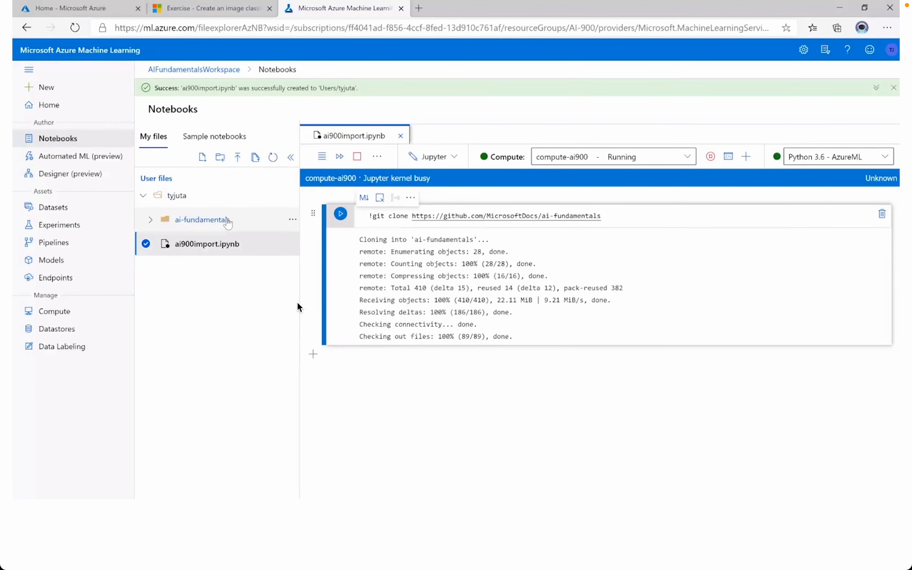
click(151, 220)
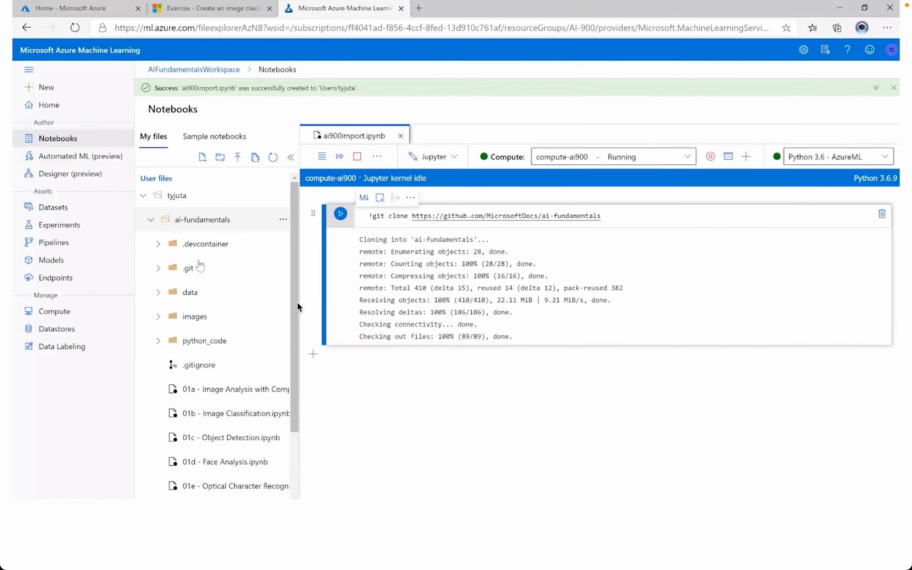
scroll(224, 351, down, 2)
scroll(224, 350, down, 1)
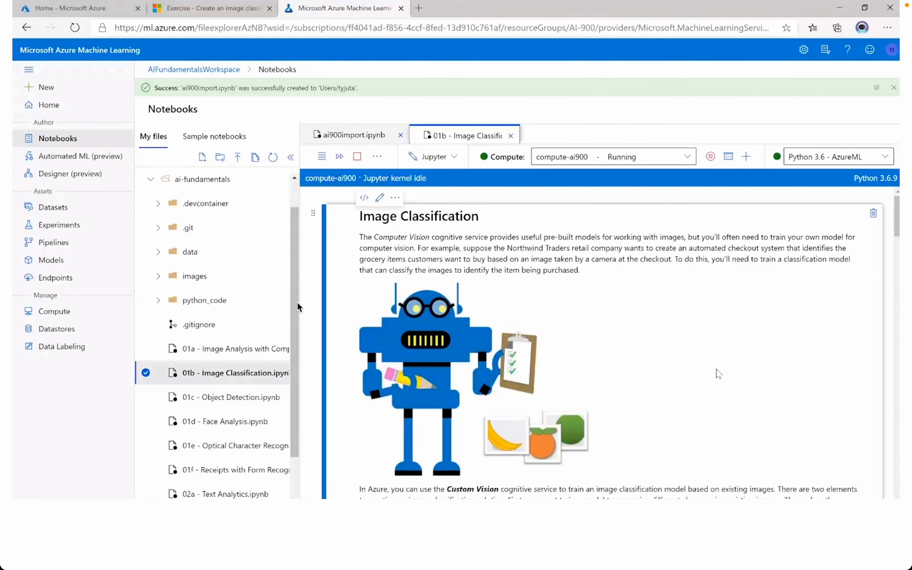
Step: Review the notebook's Custom Vision resource settings and open the AIFundamentals resource group in the Azure portal
scroll(697, 352, down, 3)
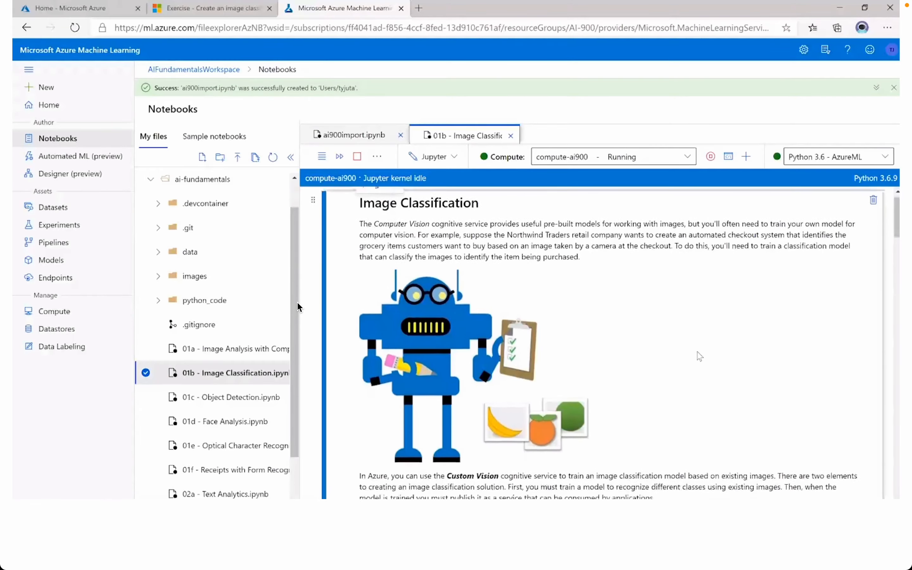
scroll(697, 351, down, 4)
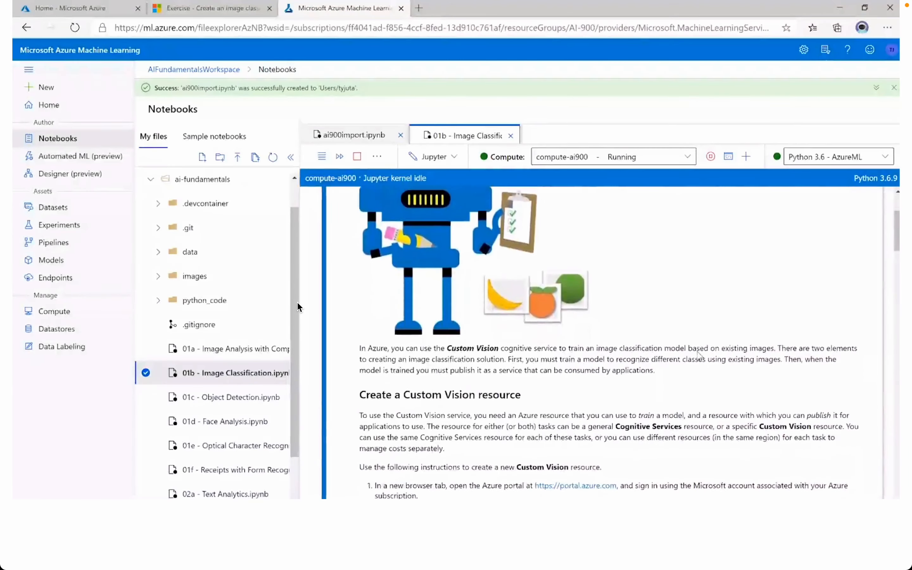
scroll(697, 353, down, 2)
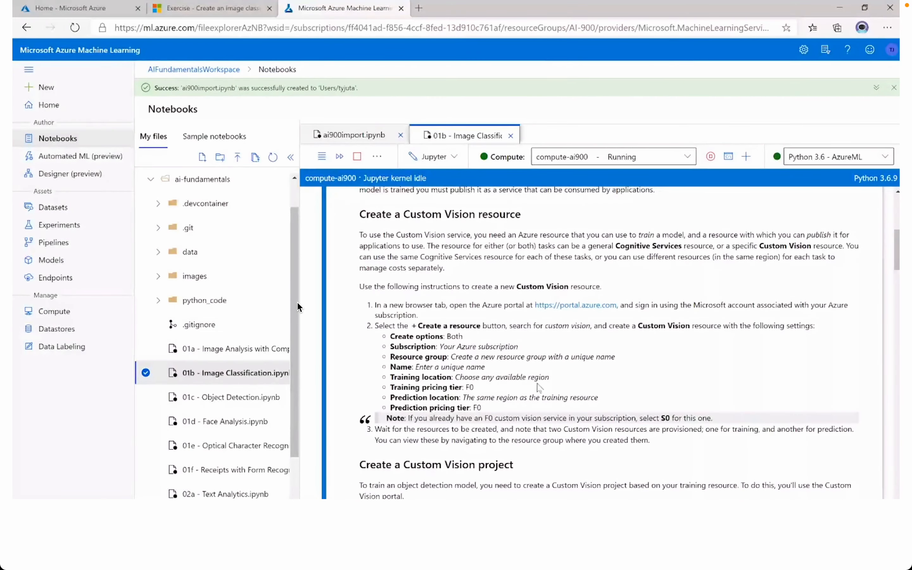
drag(428, 387, 488, 390)
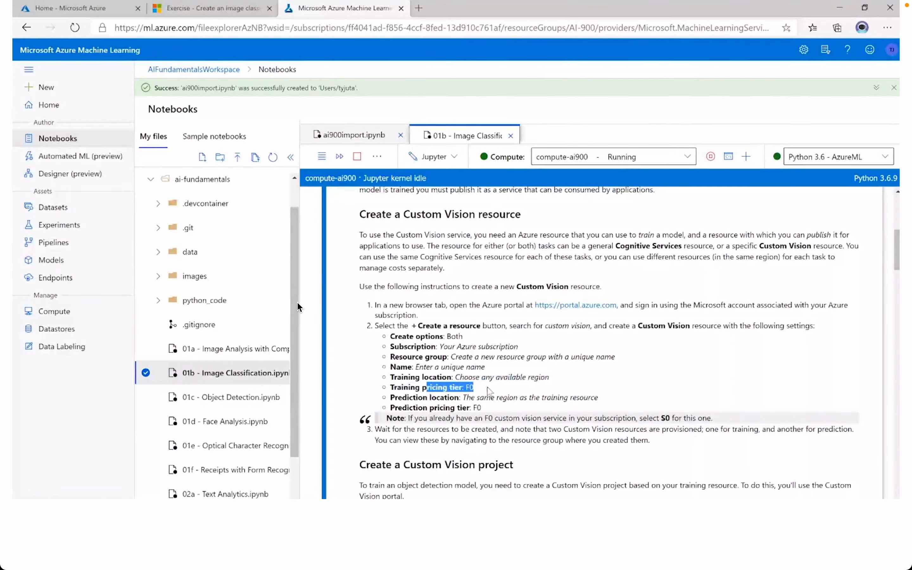
click(488, 391)
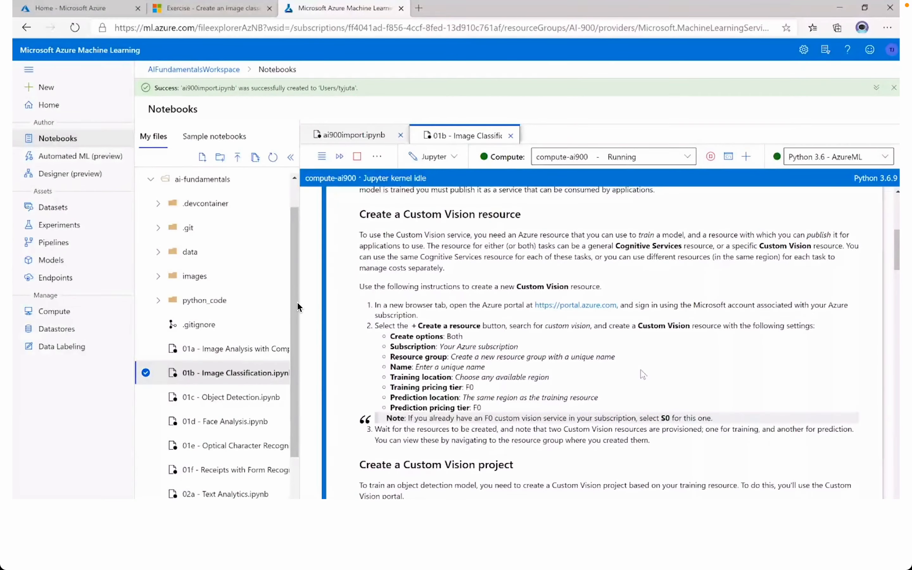
key(ctrl+Tab)
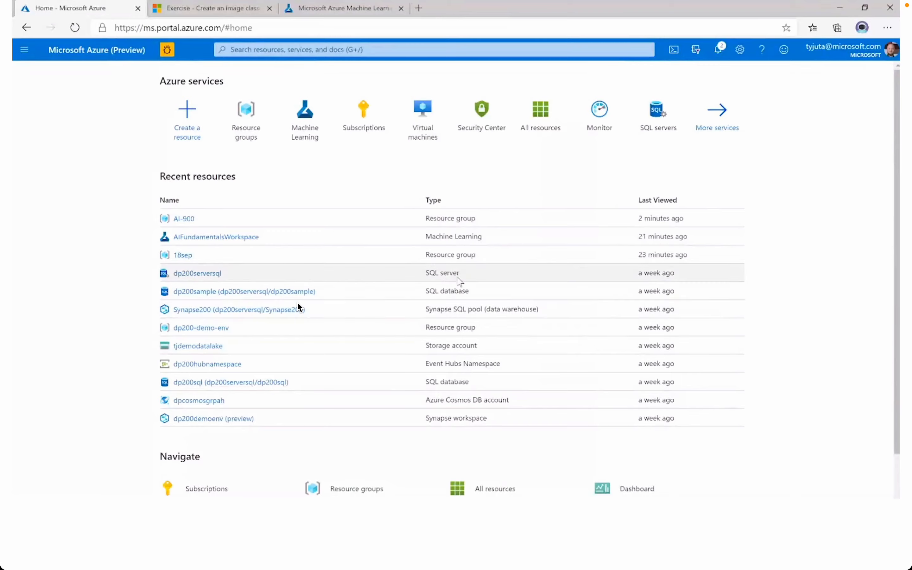
click(243, 119)
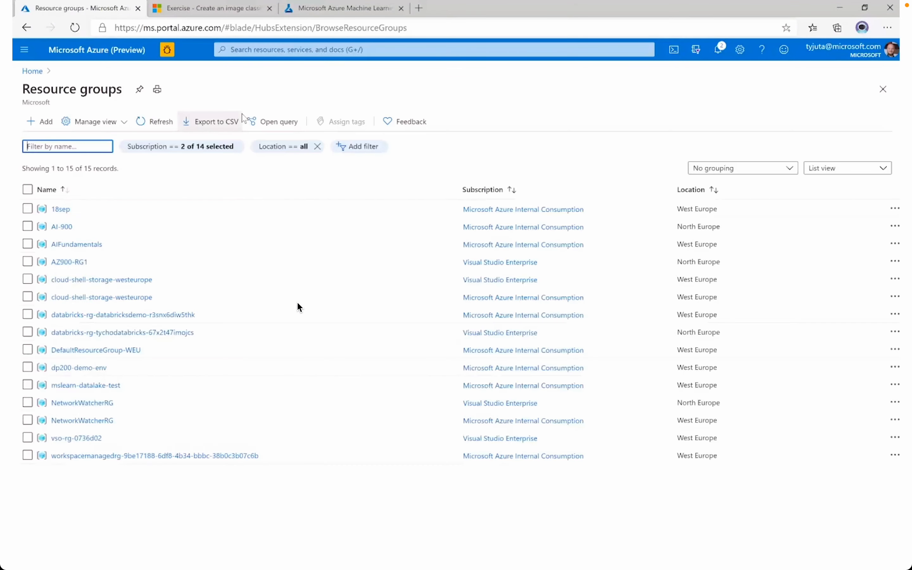
click(82, 246)
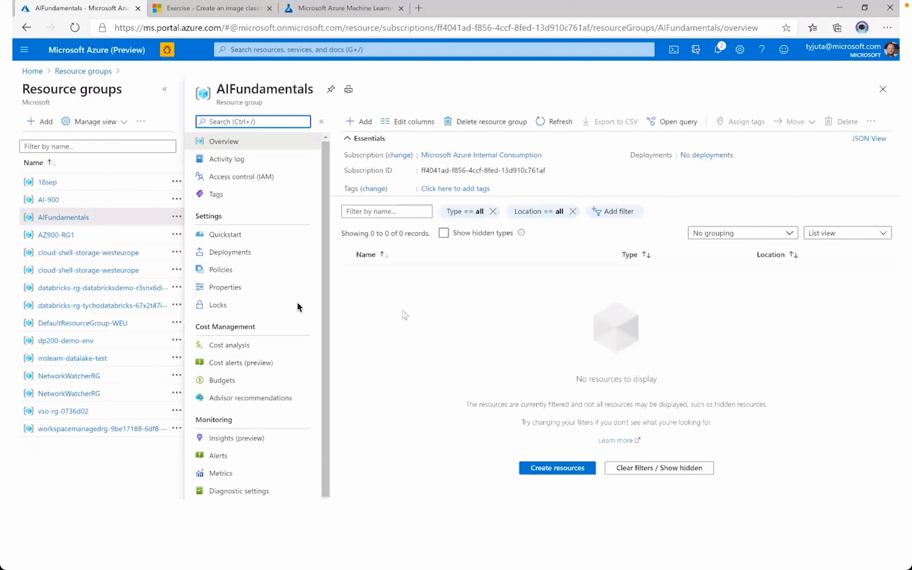
Step: Search the Marketplace for custom vision and start creating a Custom Vision resource in the AIFundamentals resource group
click(356, 123)
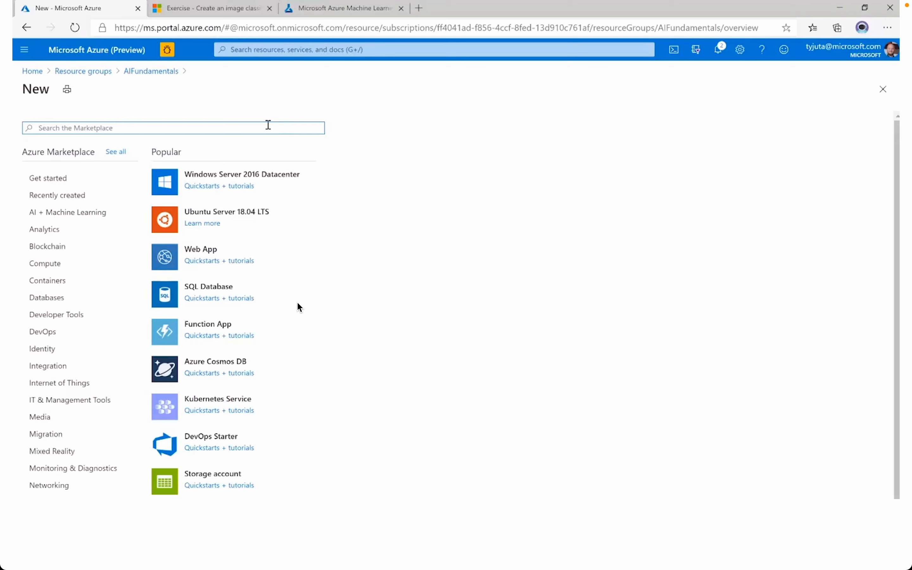
text(custom vision)
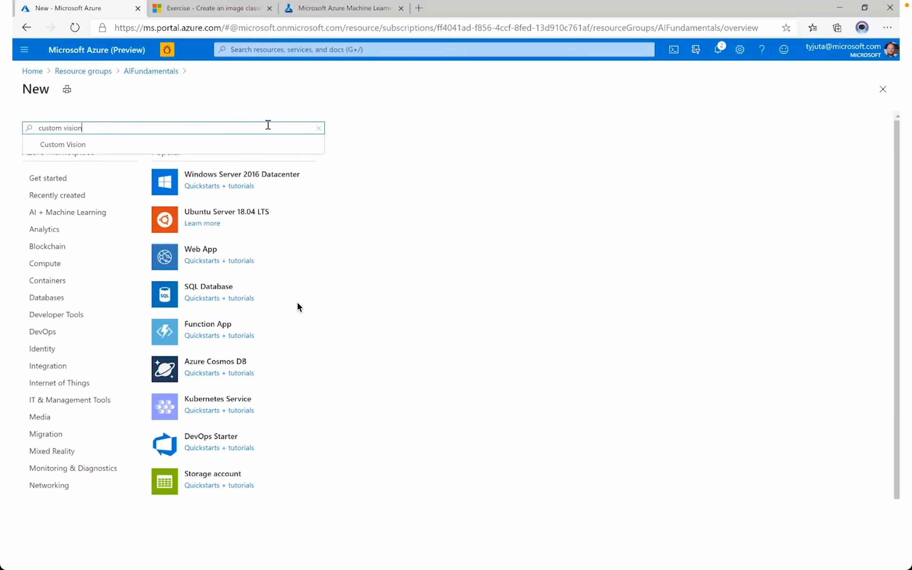
click(85, 146)
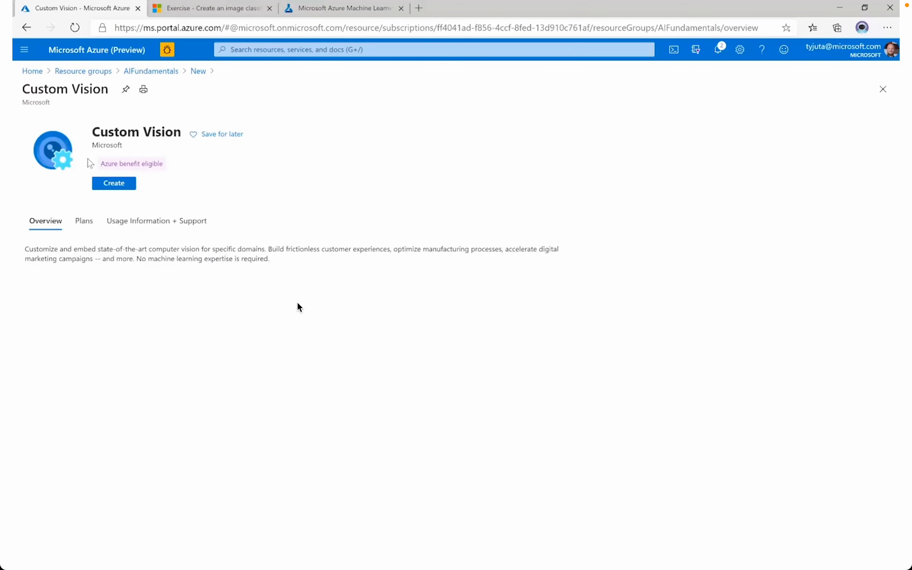
click(115, 184)
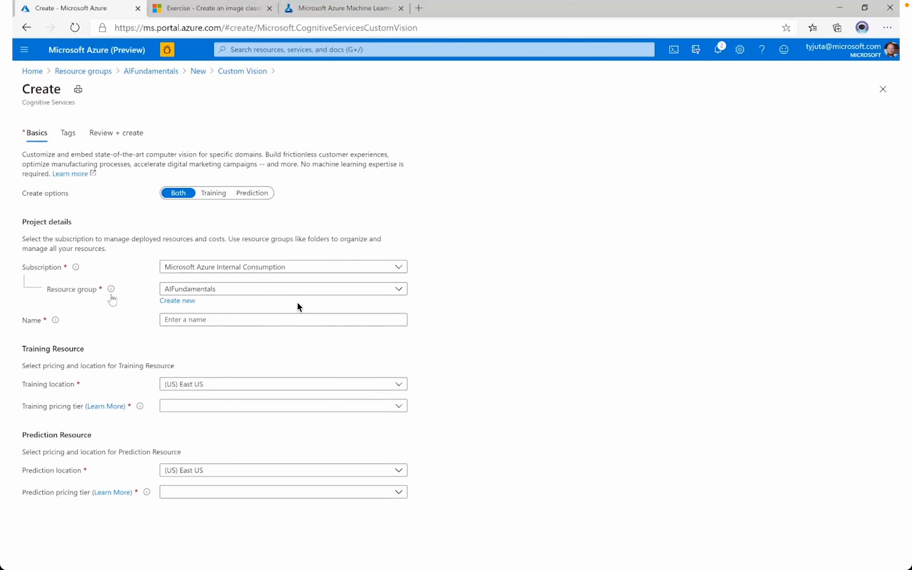
Step: Name the Custom Vision resource aifundamentalscustomvision
click(192, 321)
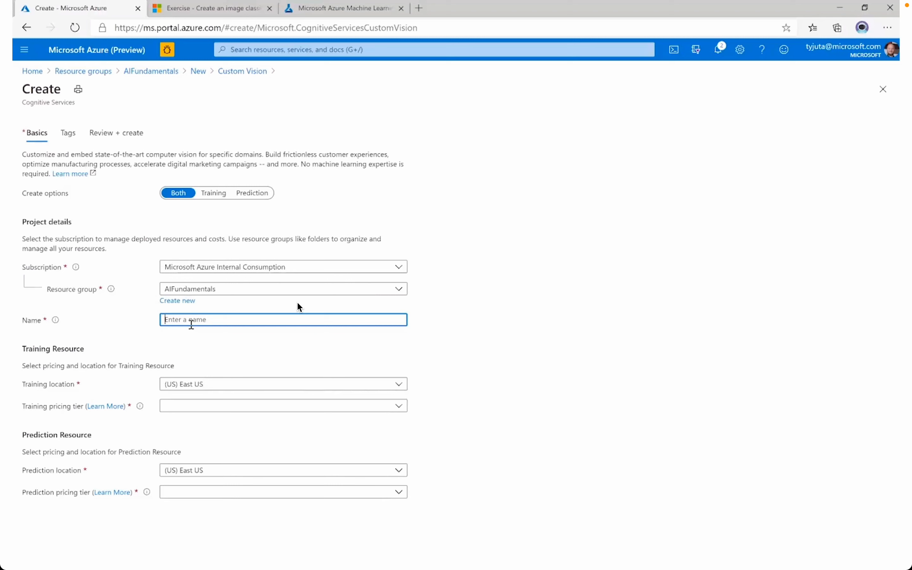
text(ai900customvision)
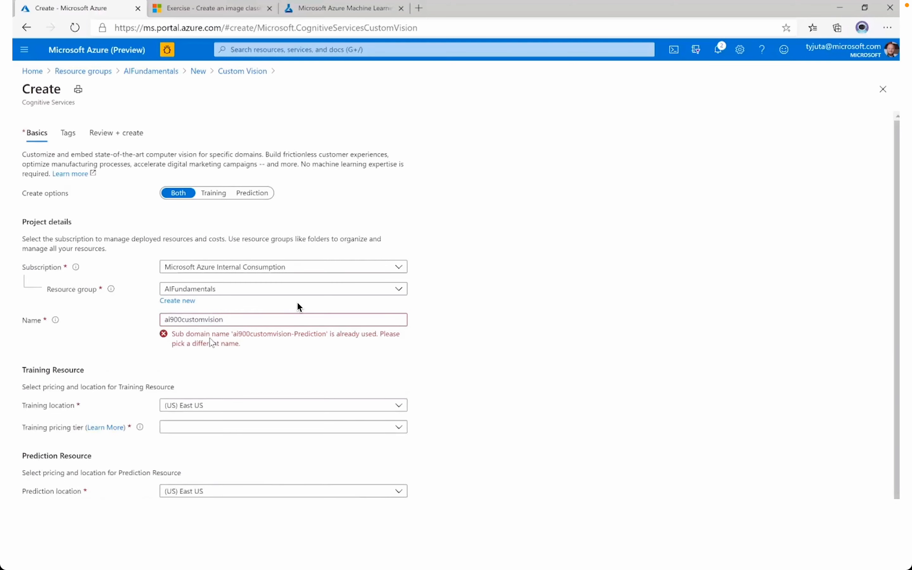
click(243, 321)
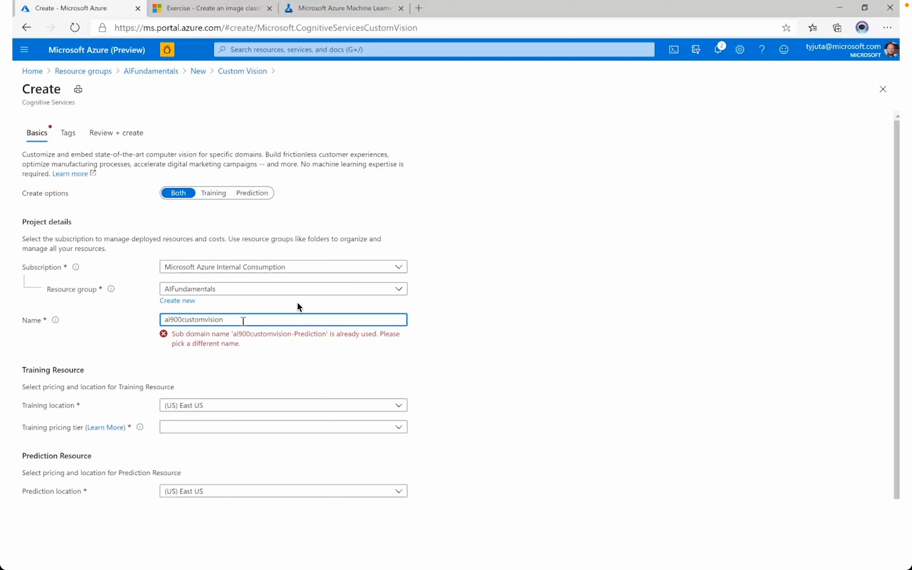
key(shift+Right)
key(shift+Right)
key(shift+Right)
text(fundamentals)
click(300, 307)
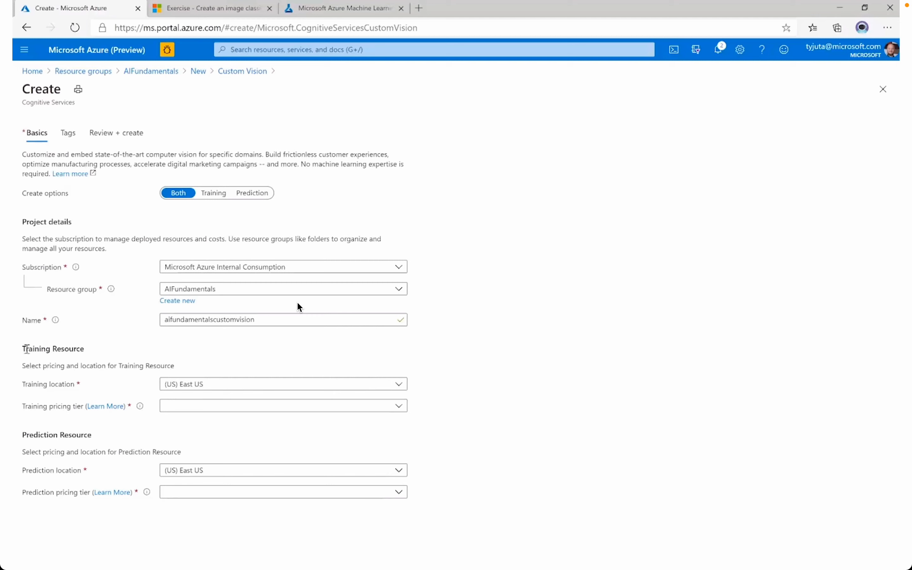
Step: Set the training location to (Europe) West Europe and the training pricing tier to Standard S0 (10 Transactions per second)
drag(31, 349, 99, 366)
click(114, 355)
click(271, 384)
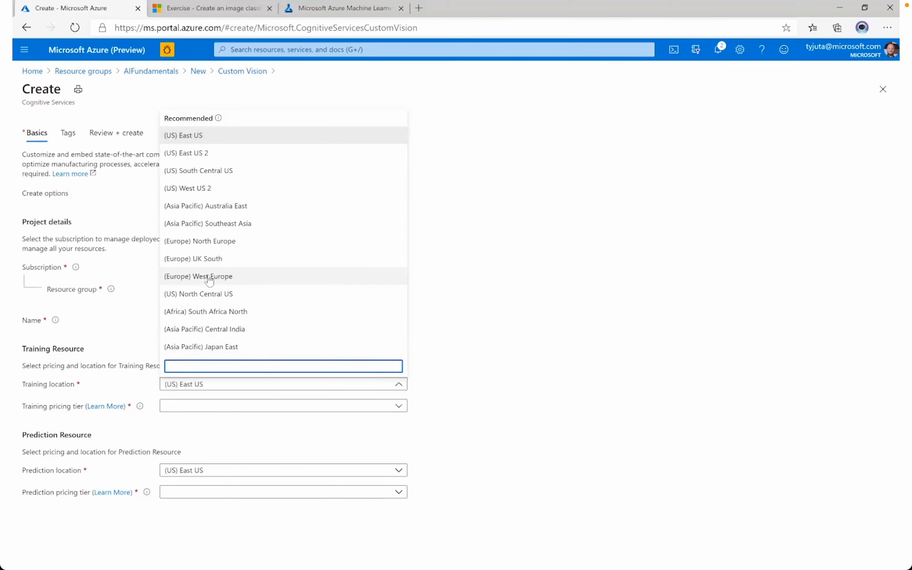
click(209, 277)
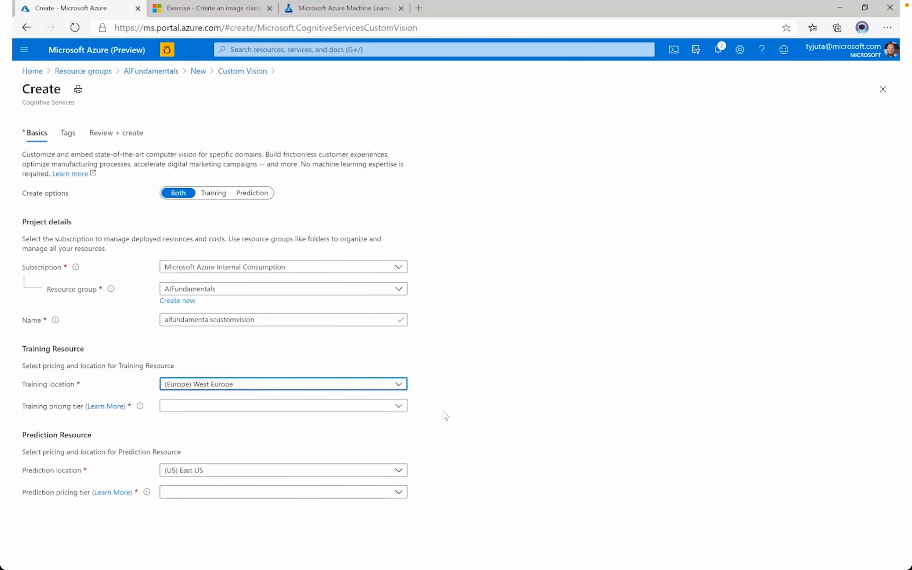
click(237, 407)
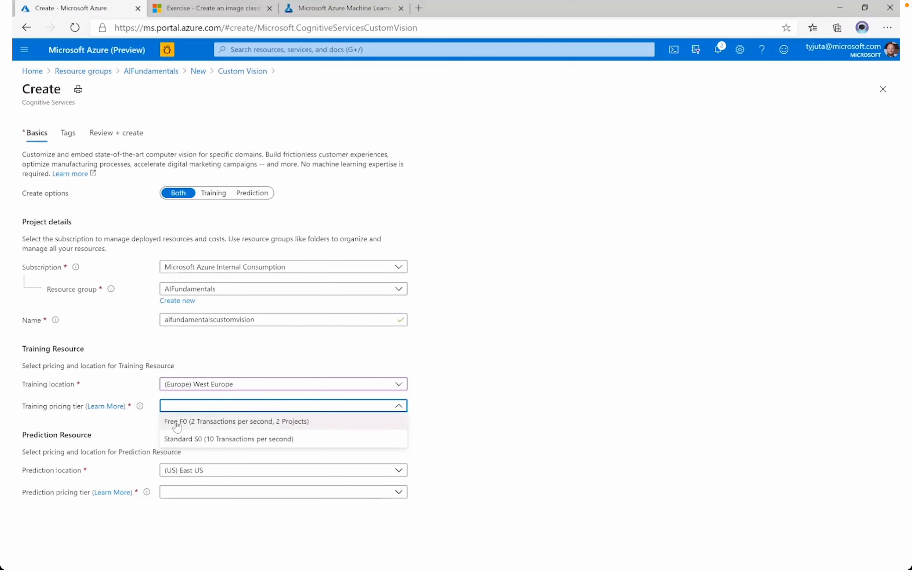
click(243, 440)
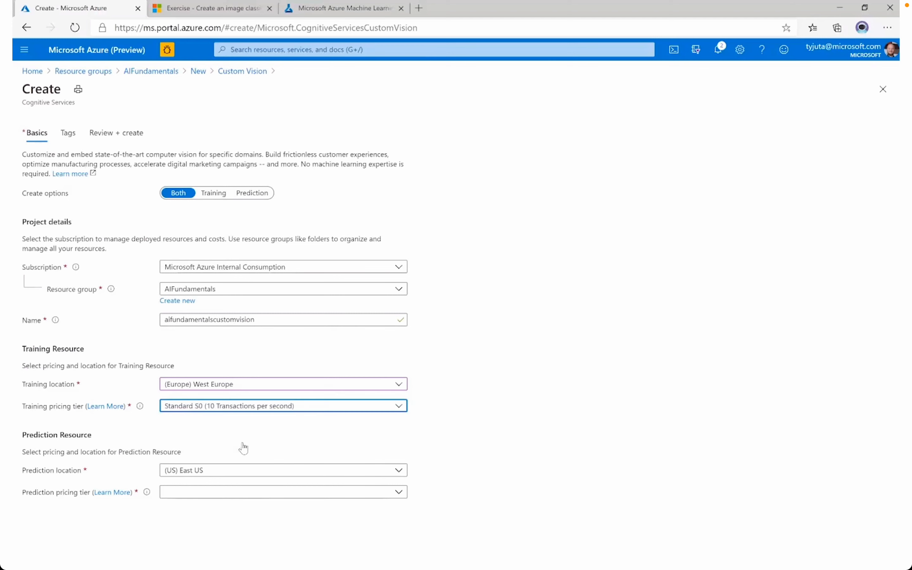
Step: Set the prediction location to (Europe) West Europe and open the prediction pricing tier choices
click(285, 471)
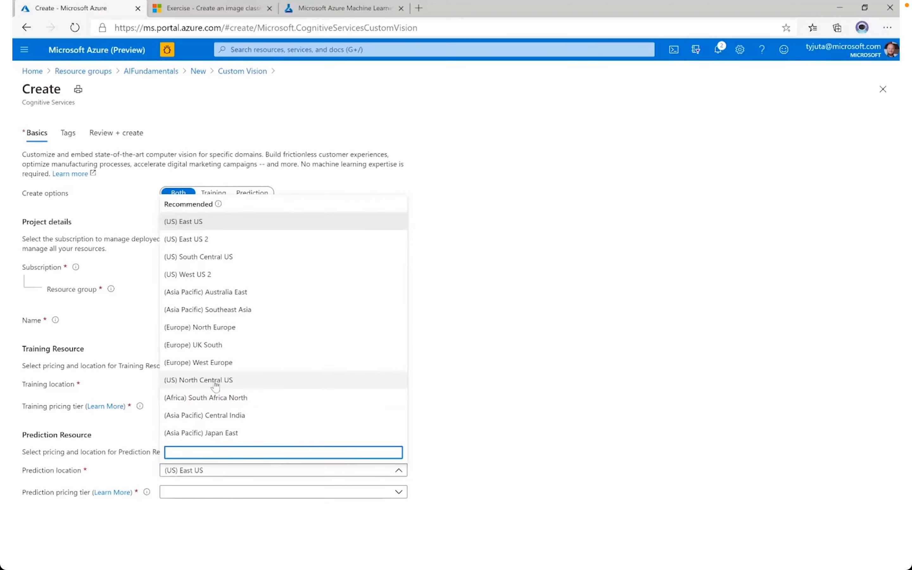
click(211, 363)
click(217, 496)
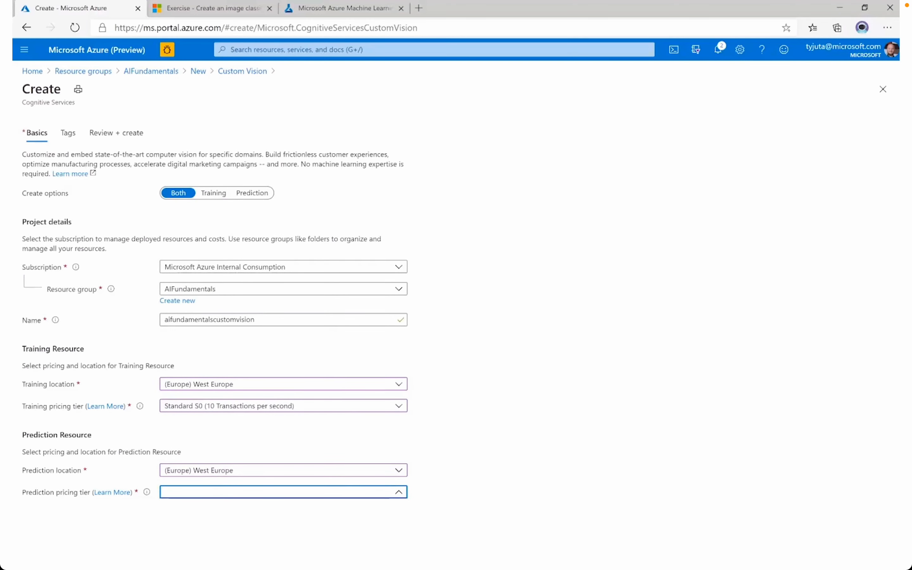
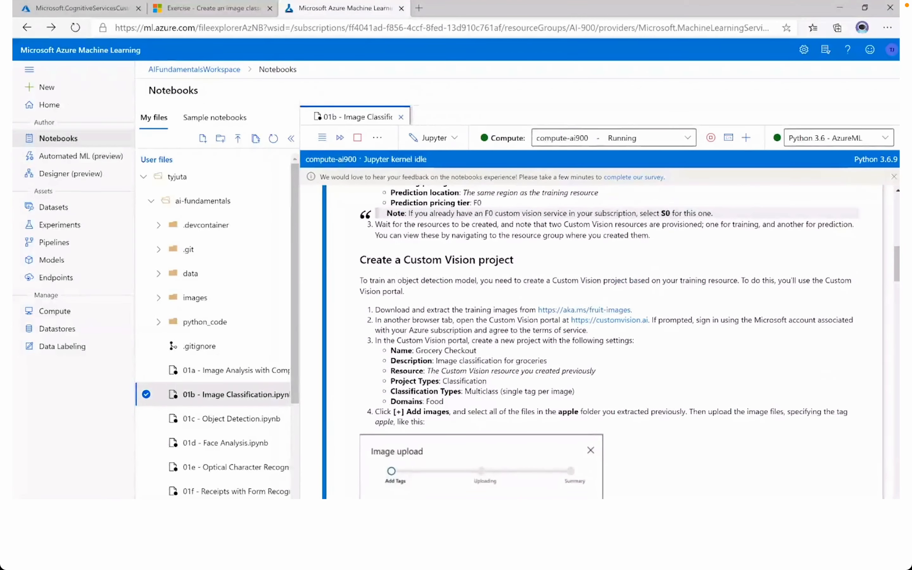
Step: Locate the downloaded training-images archive in its folder and extract it to a training-images folder in Downloads
click(125, 539)
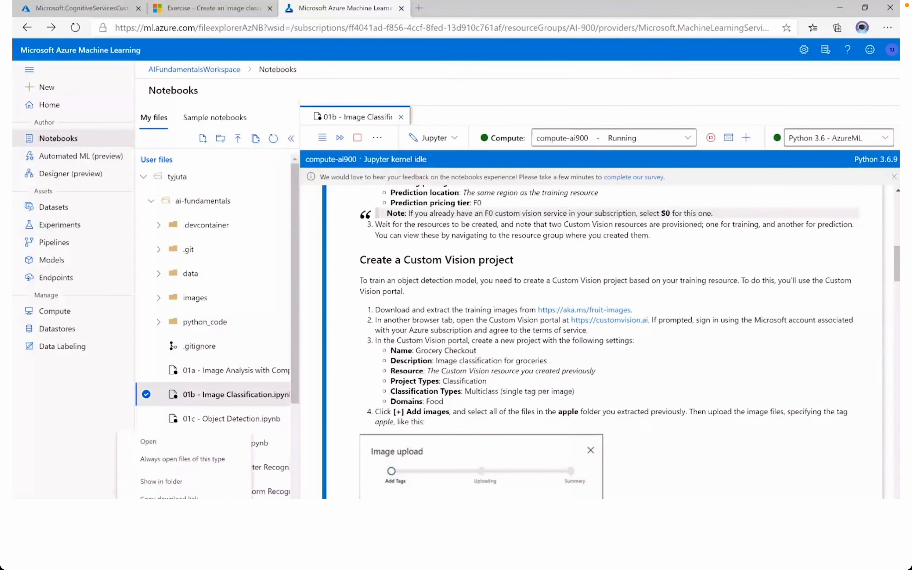
click(166, 482)
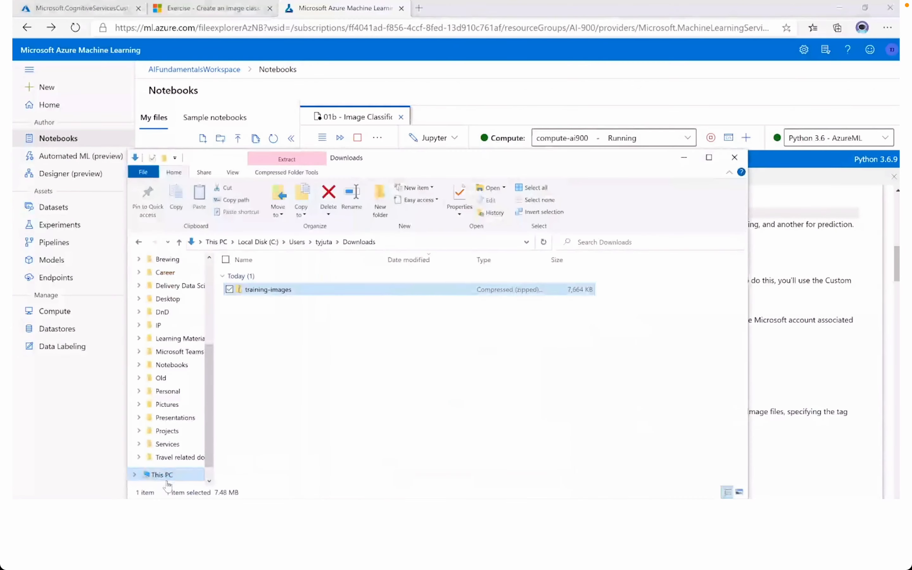
click(258, 301)
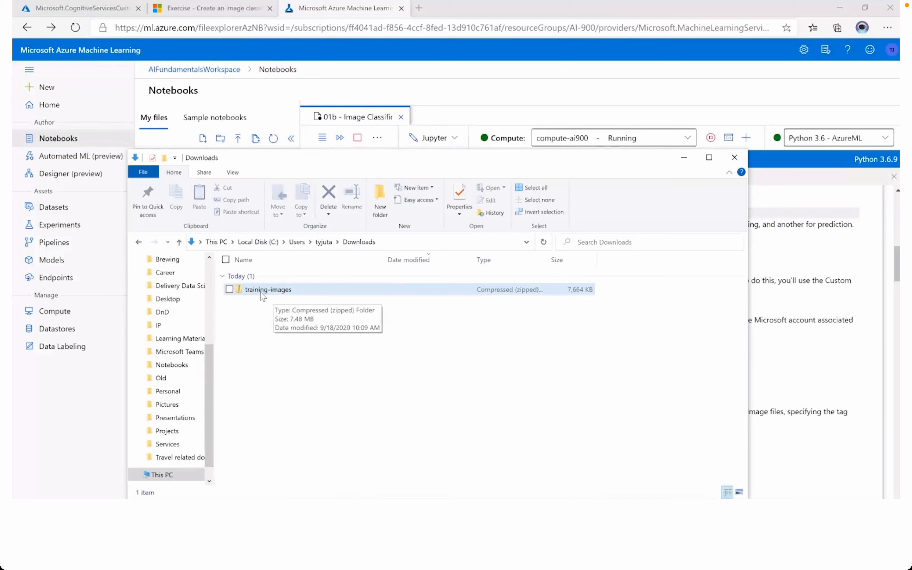
click(261, 292)
right_click(262, 296)
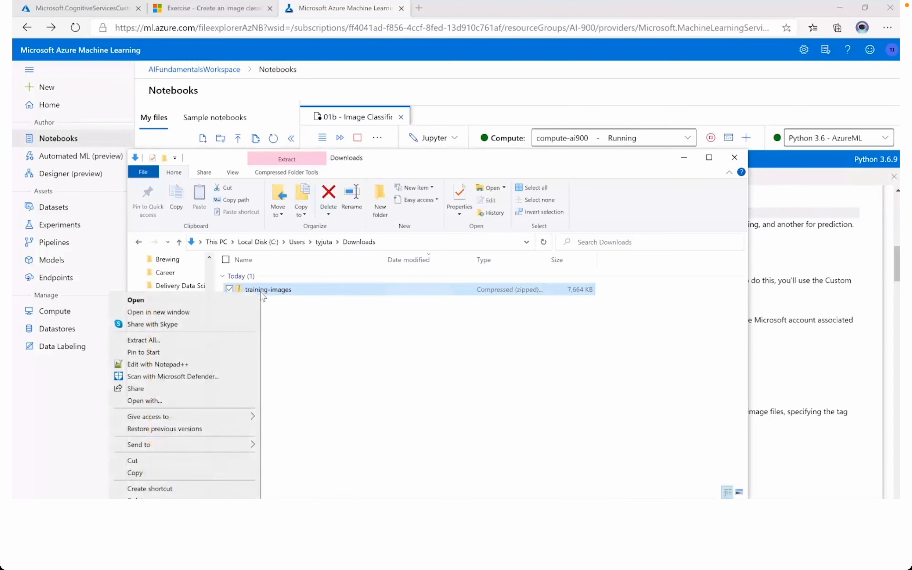
click(174, 341)
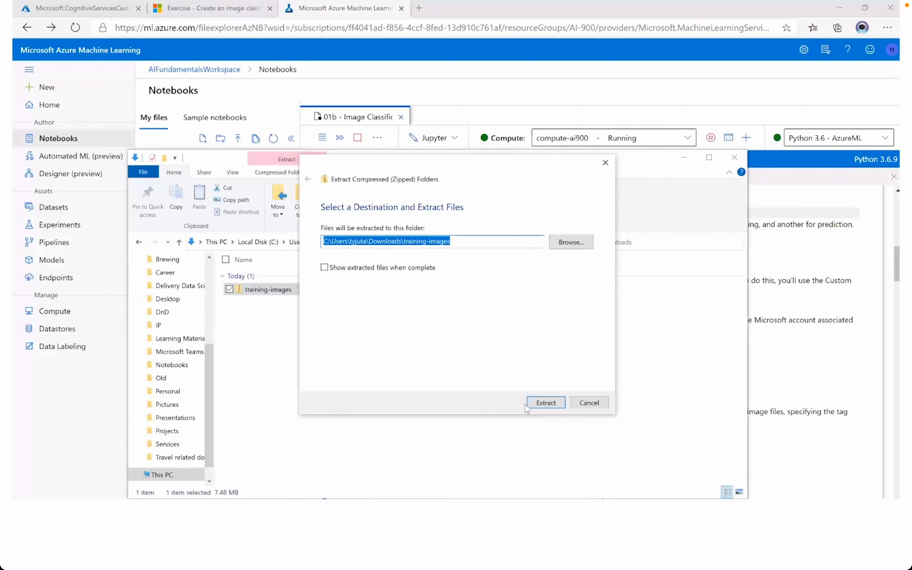
click(544, 403)
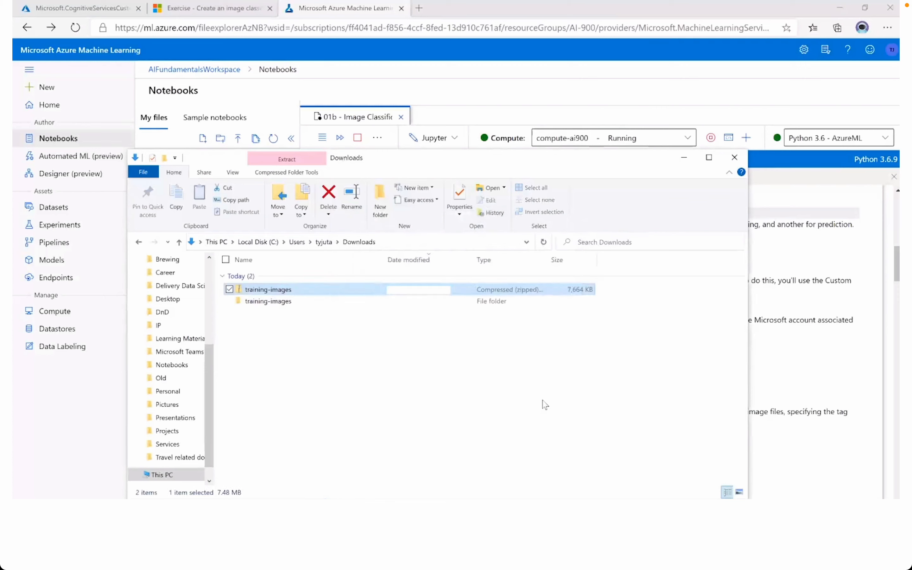
Step: Look through the pictures in the apple, banana and orange folders of the extracted training images
double_click(268, 301)
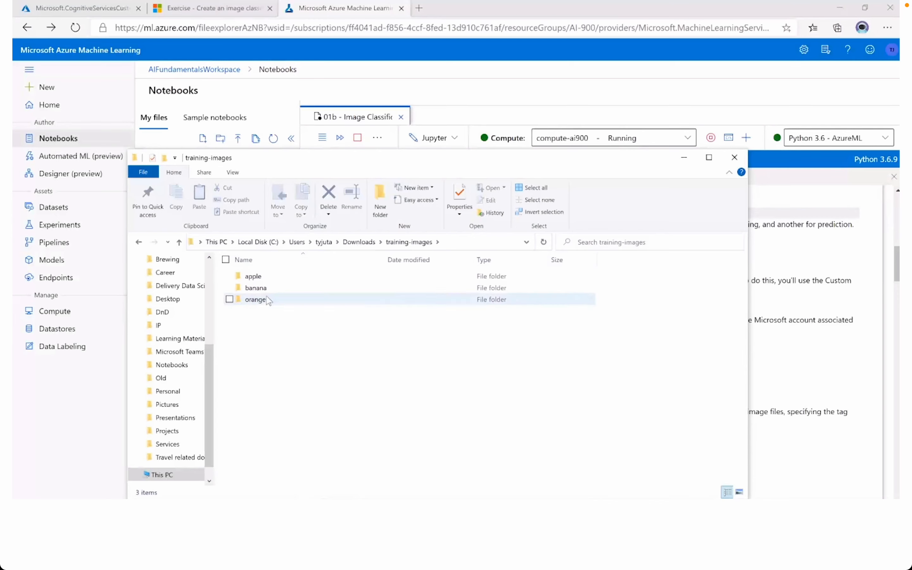
double_click(253, 276)
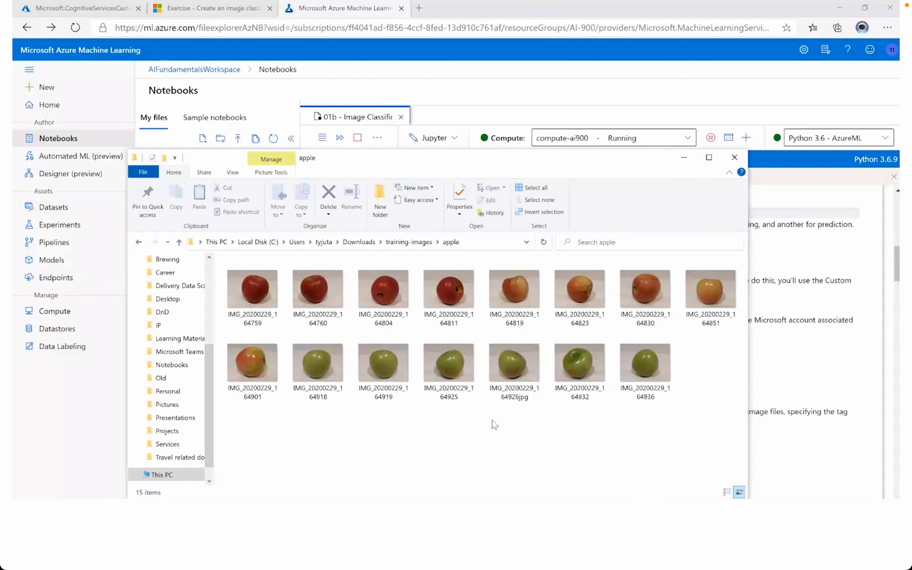
drag(492, 419, 405, 250)
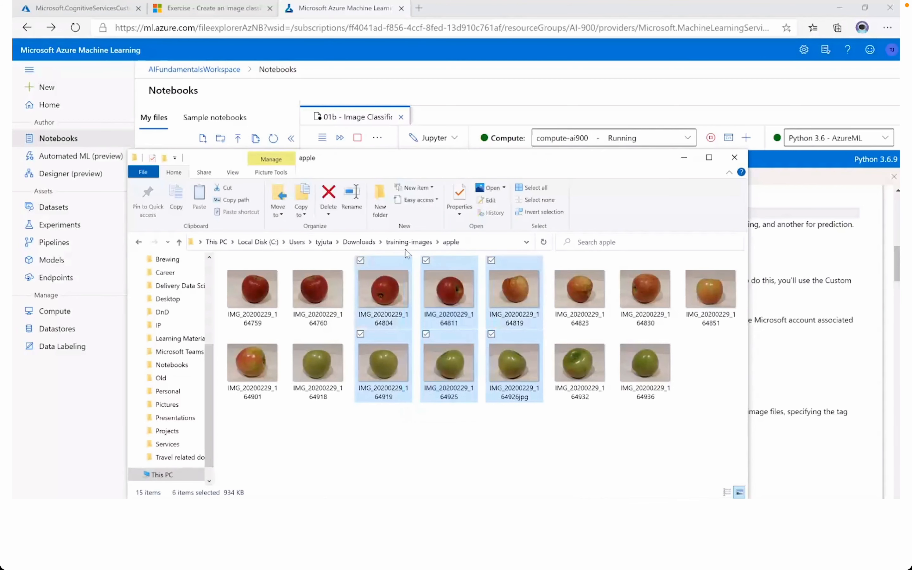
click(411, 243)
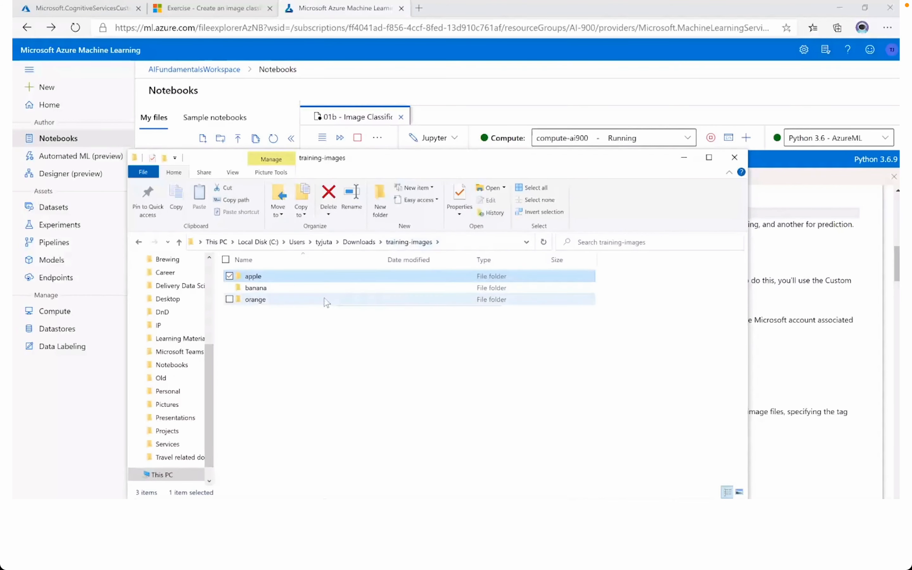
double_click(260, 289)
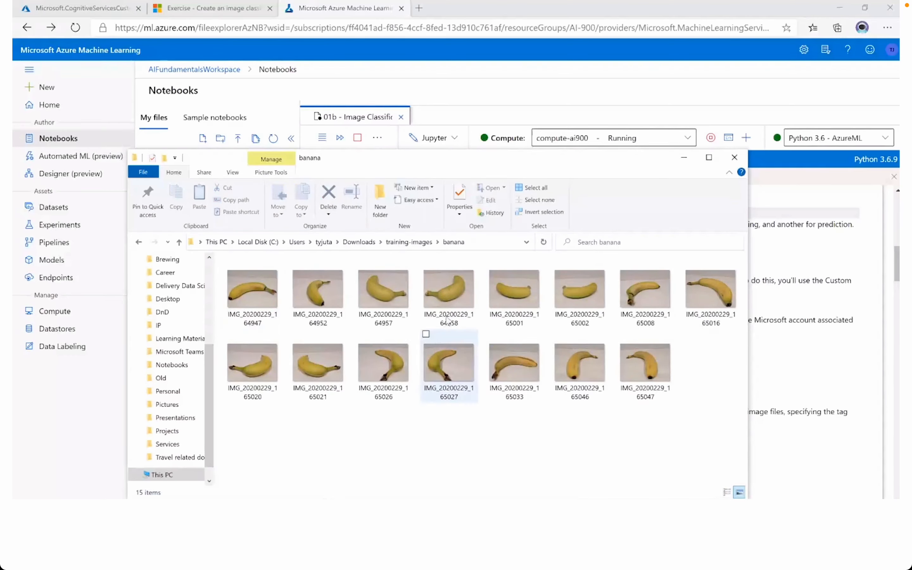
click(411, 243)
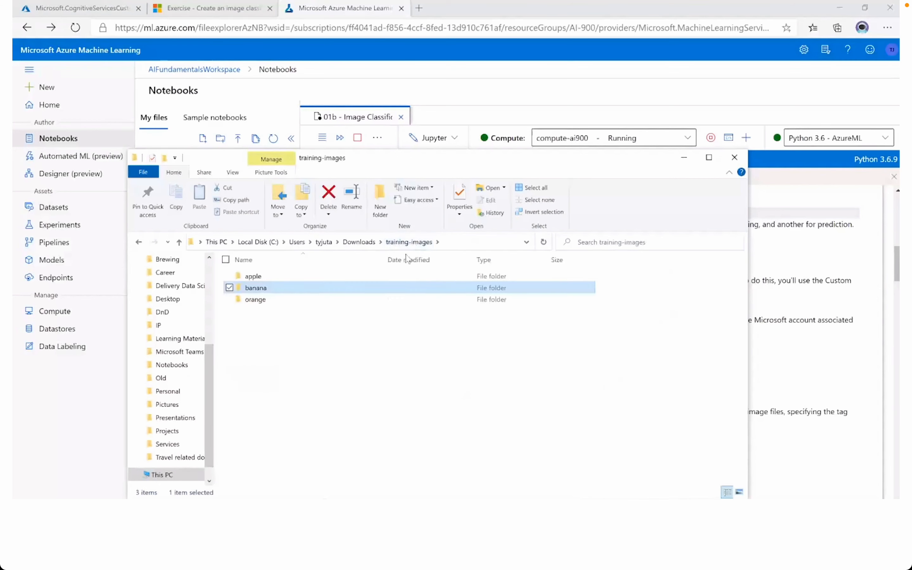
double_click(267, 303)
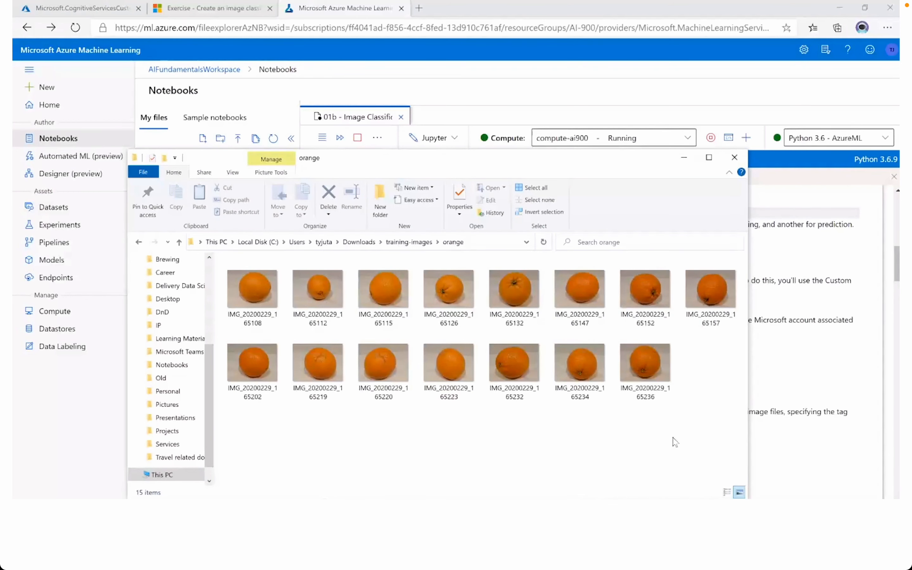
click(792, 472)
scroll(661, 431, down, 1)
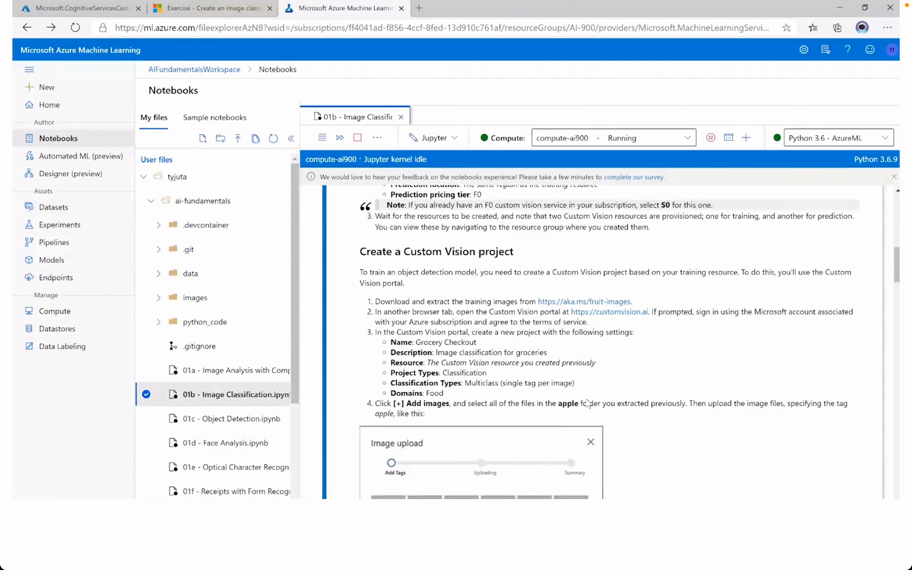
drag(375, 311, 509, 311)
click(509, 311)
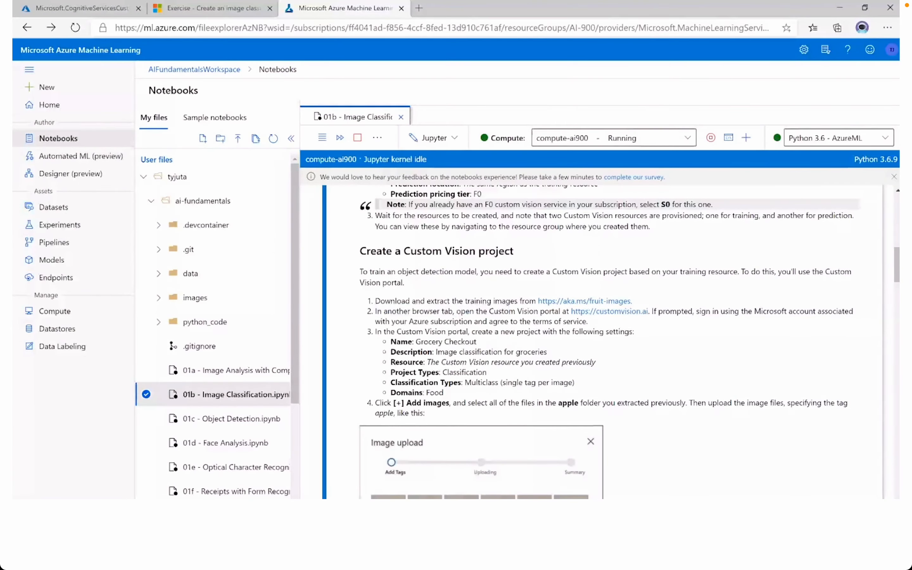
right_click(619, 317)
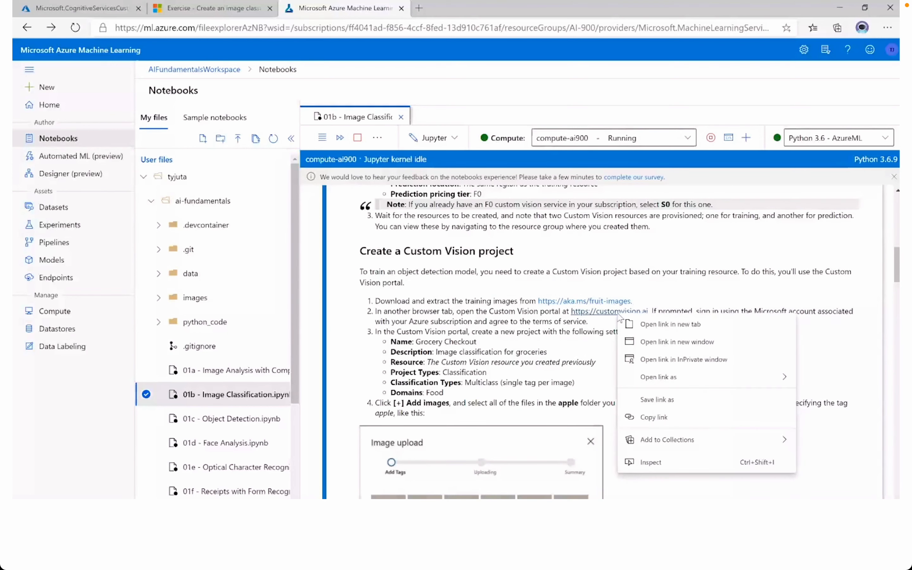
click(656, 325)
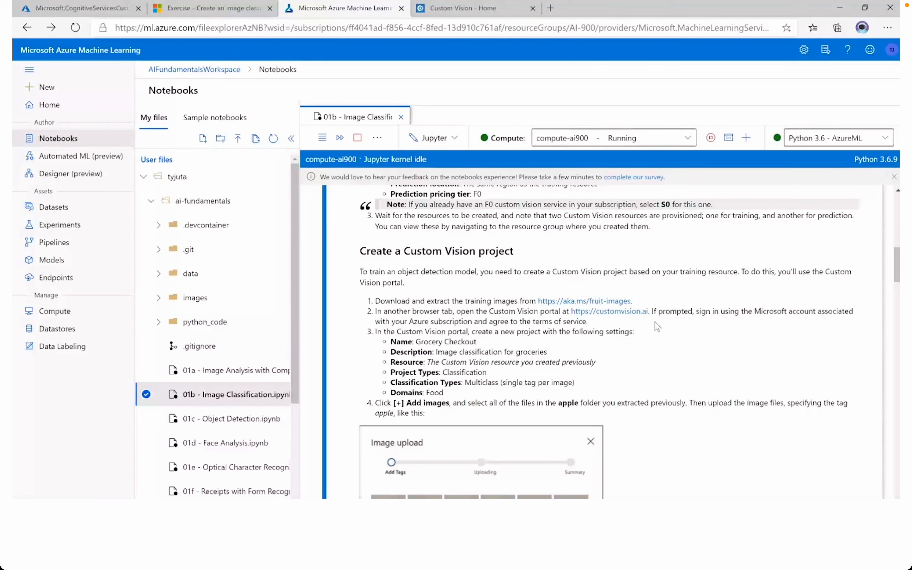
click(466, 15)
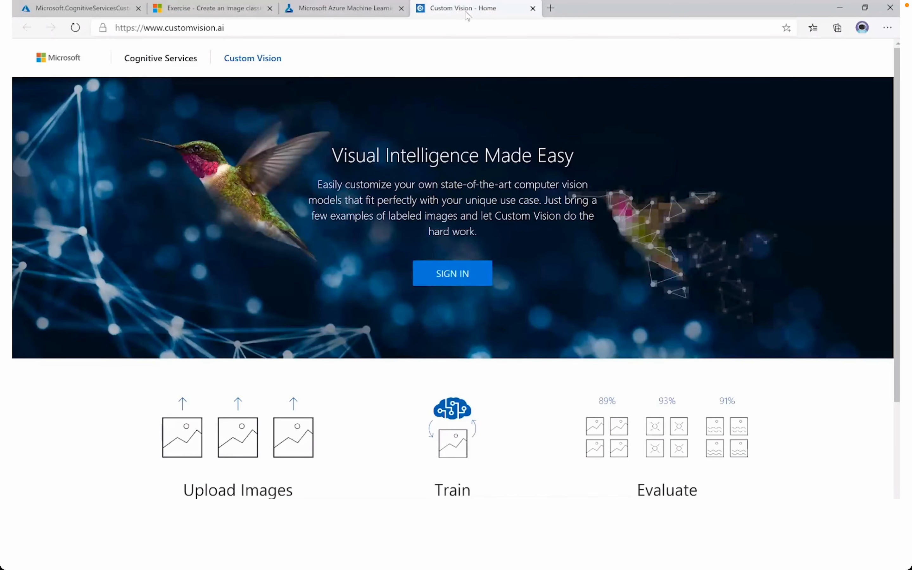
click(466, 279)
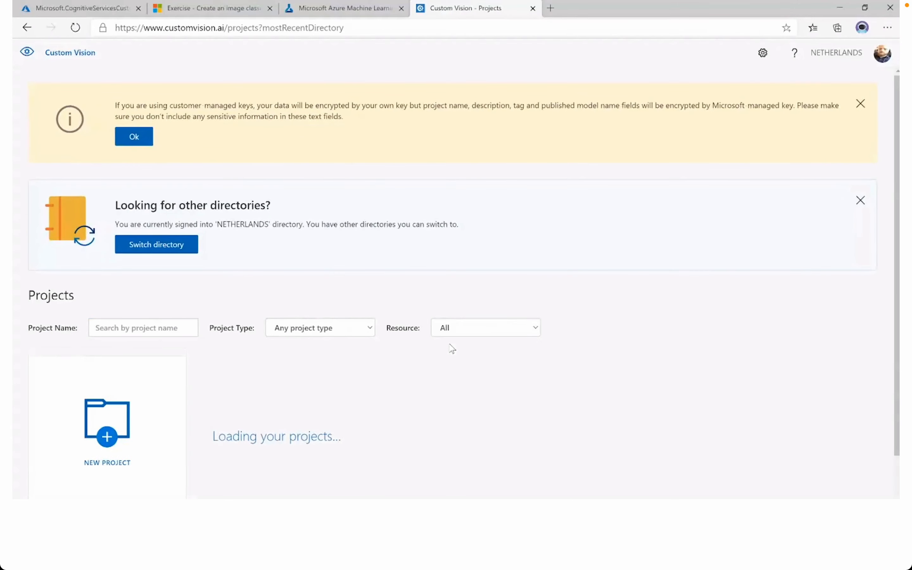
scroll(426, 395, down, 3)
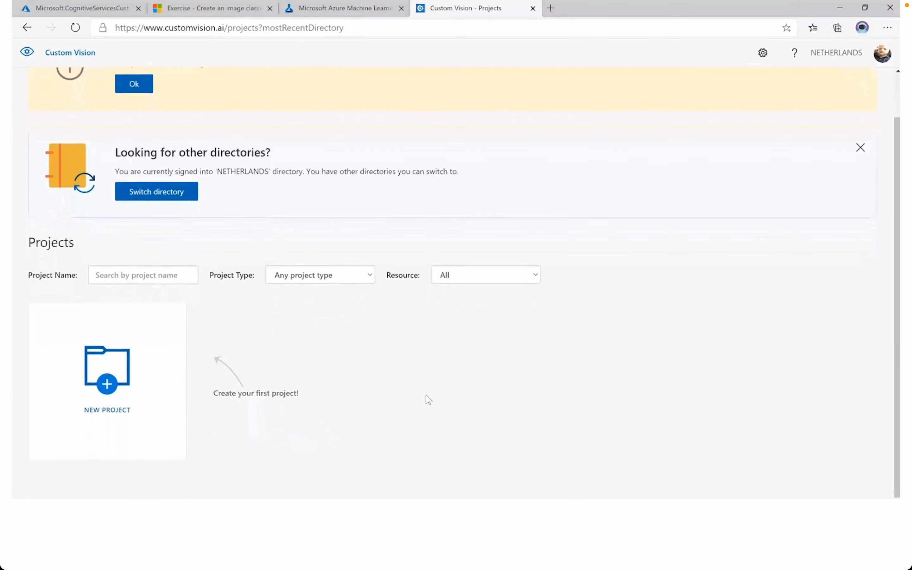
Step: Copy the project name Grocery Checkout from the notebook's instructions and review the required project type, classification type and domain
click(339, 8)
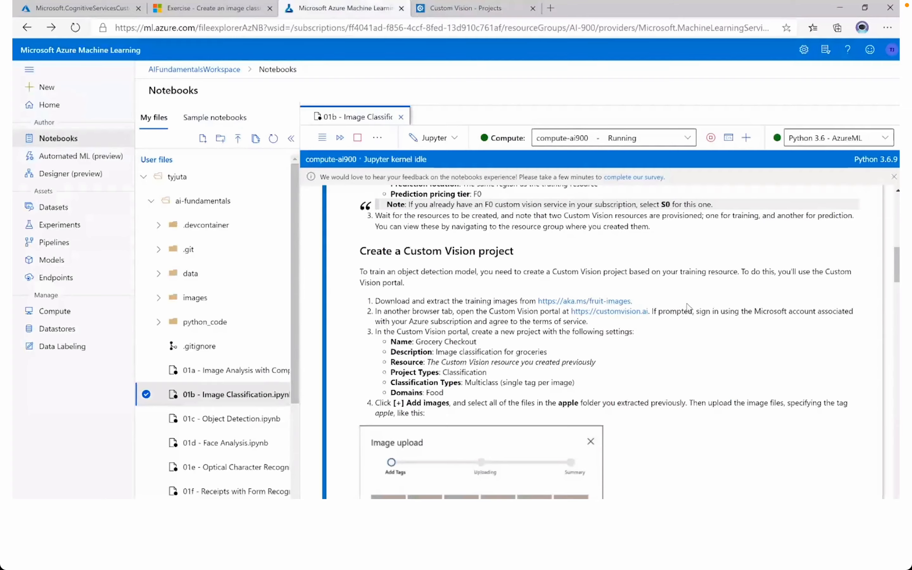
scroll(701, 392, down, 2)
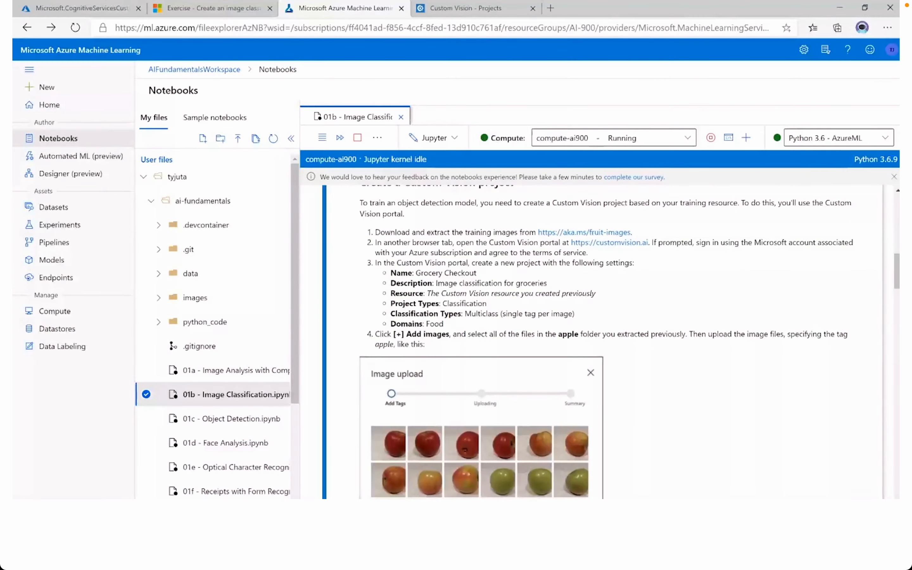
drag(416, 273, 480, 275)
key(ctrl+c)
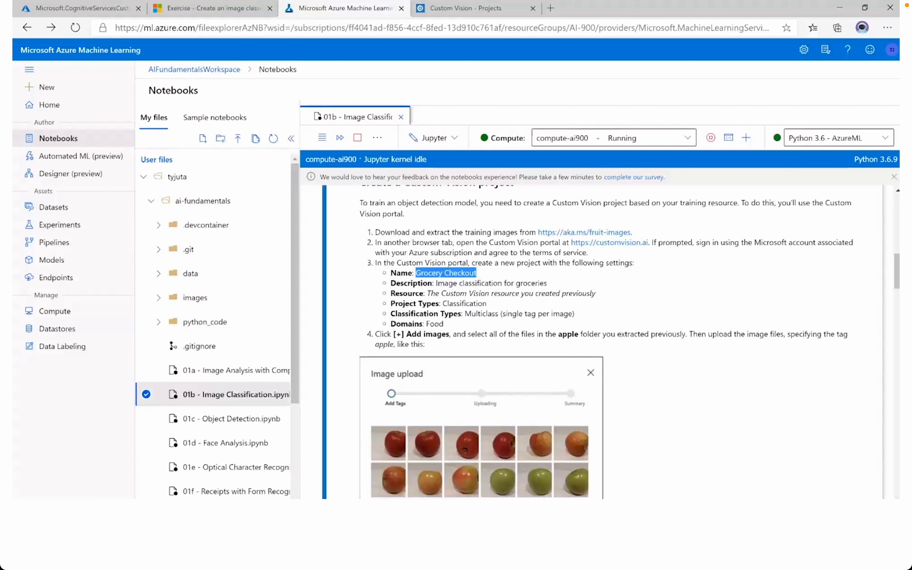
drag(443, 304, 503, 306)
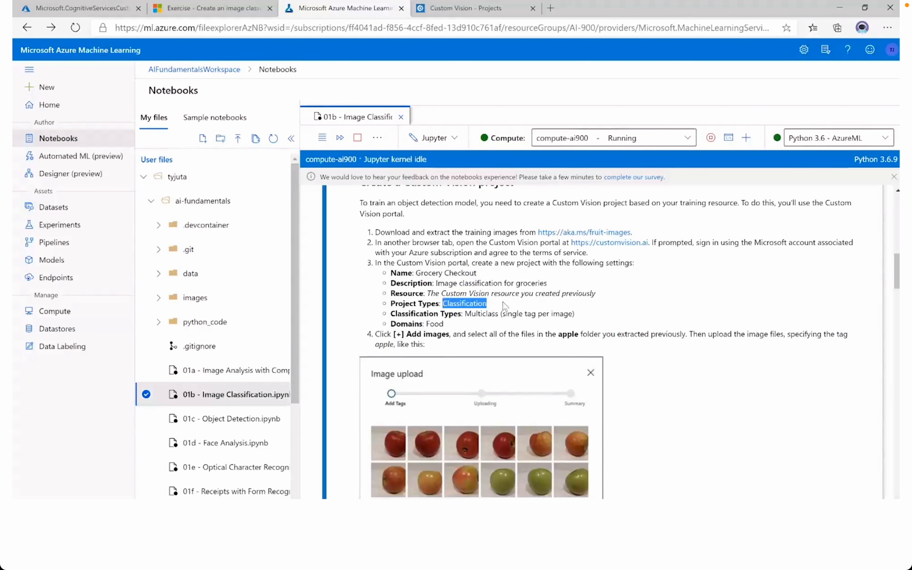
click(503, 302)
drag(465, 314, 498, 313)
click(498, 314)
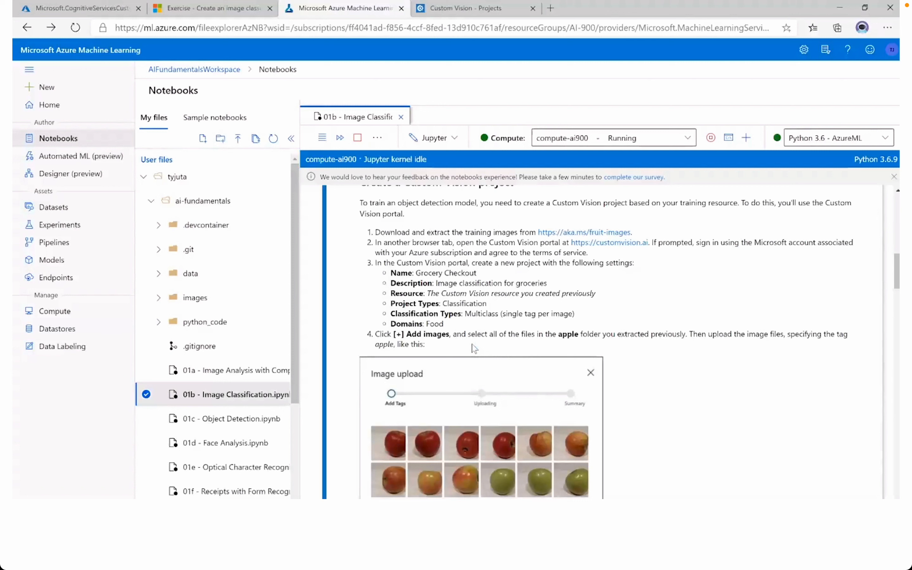
drag(396, 324, 419, 324)
click(437, 324)
Step: Create a Custom Vision project with the name Grocery Checkout, the description fruits and the Food domain
click(468, 15)
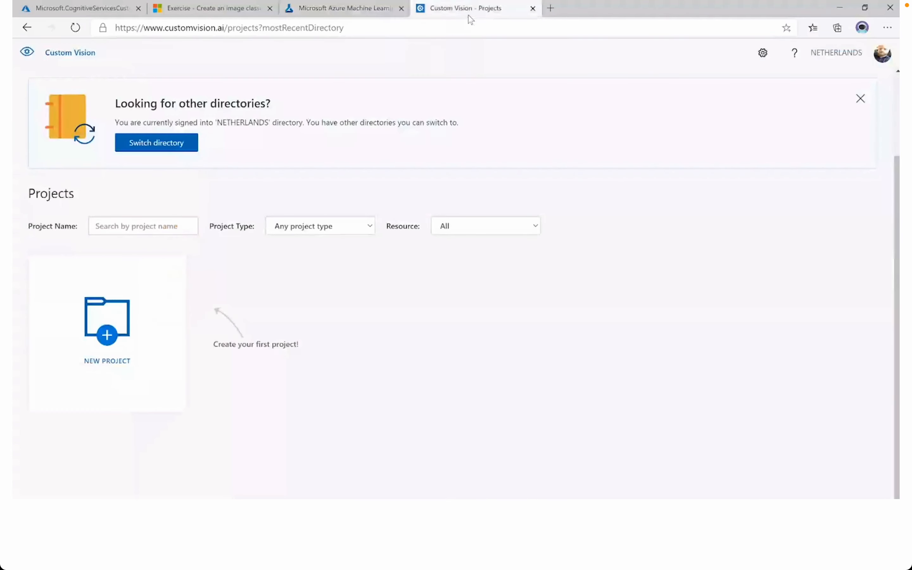
click(143, 316)
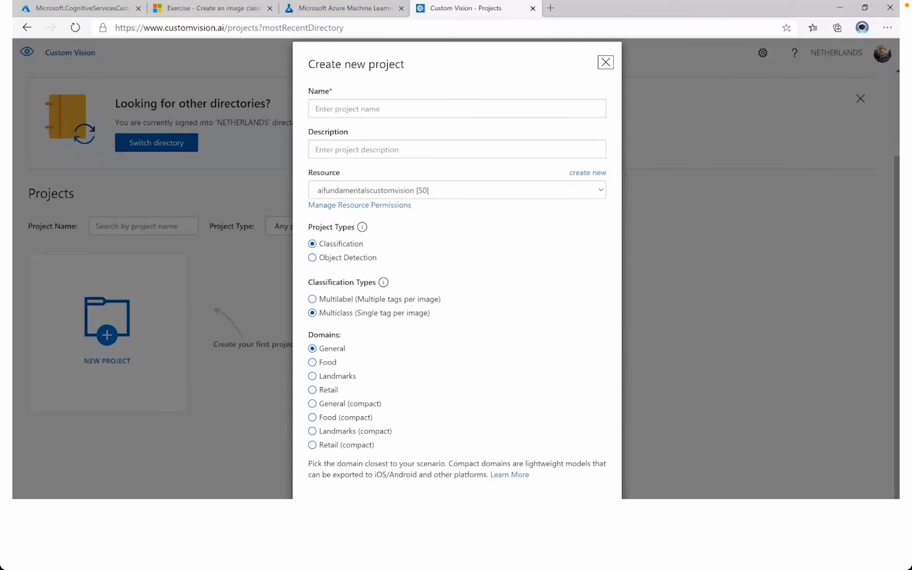
click(347, 109)
key(ctrl+v)
key(Tab)
text(fruits)
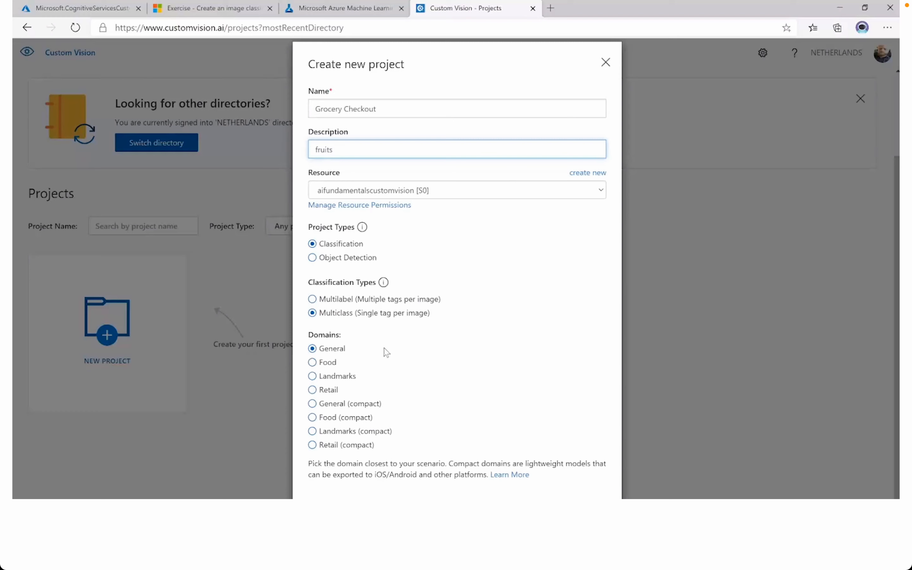
click(312, 364)
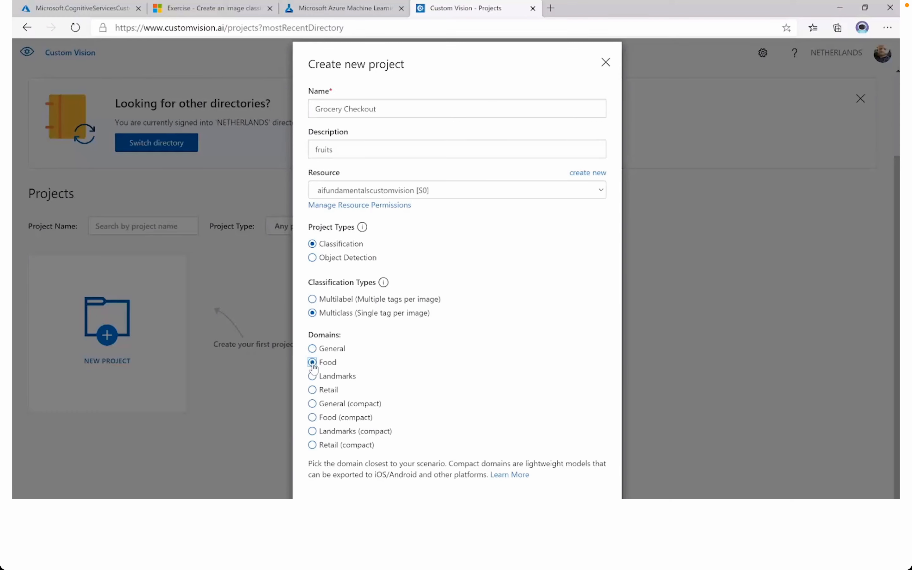
click(577, 507)
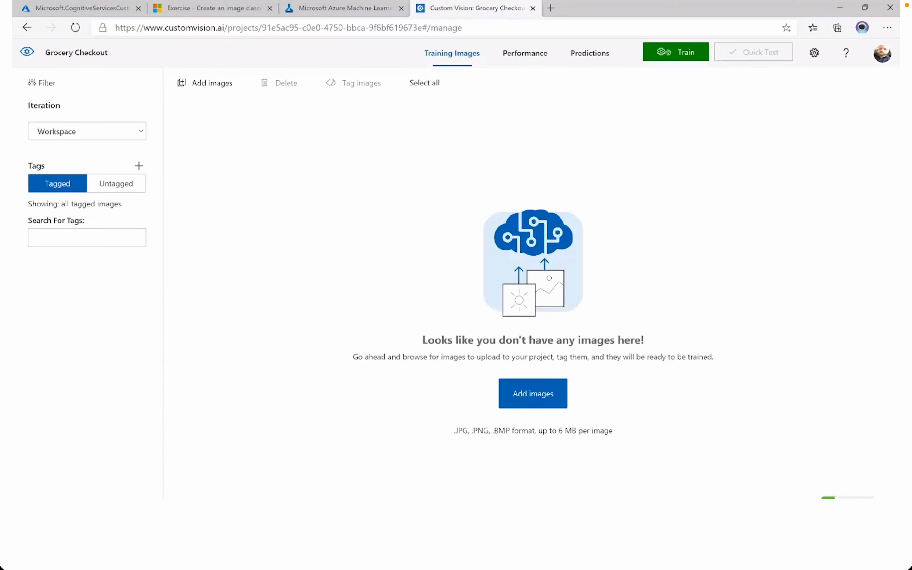
Step: Add all images from the apple folder inside training-images to the project's image upload
click(551, 406)
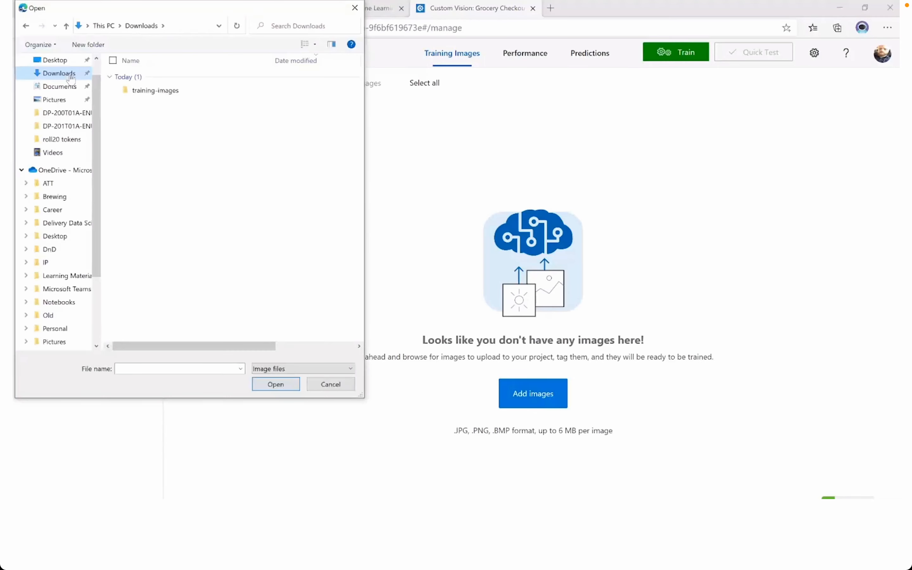
double_click(146, 92)
double_click(146, 79)
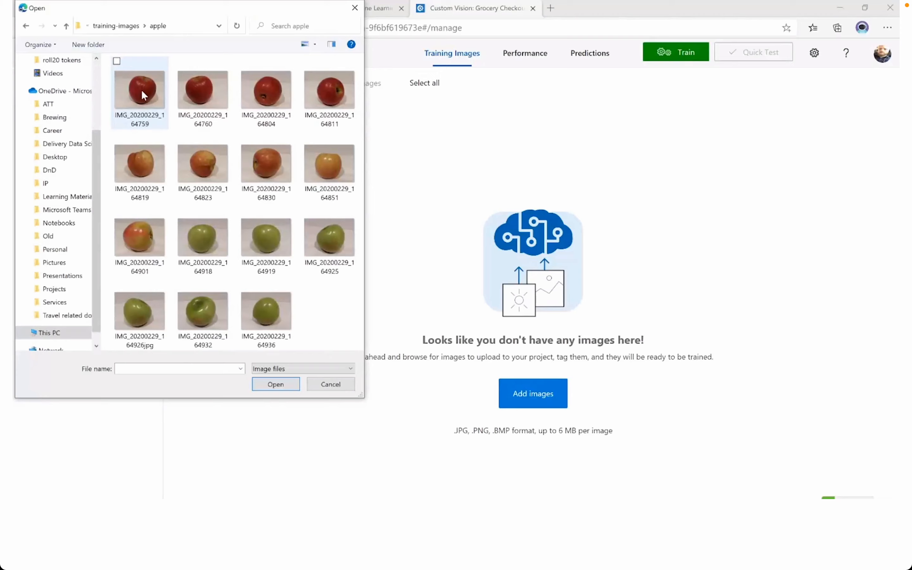
click(141, 90)
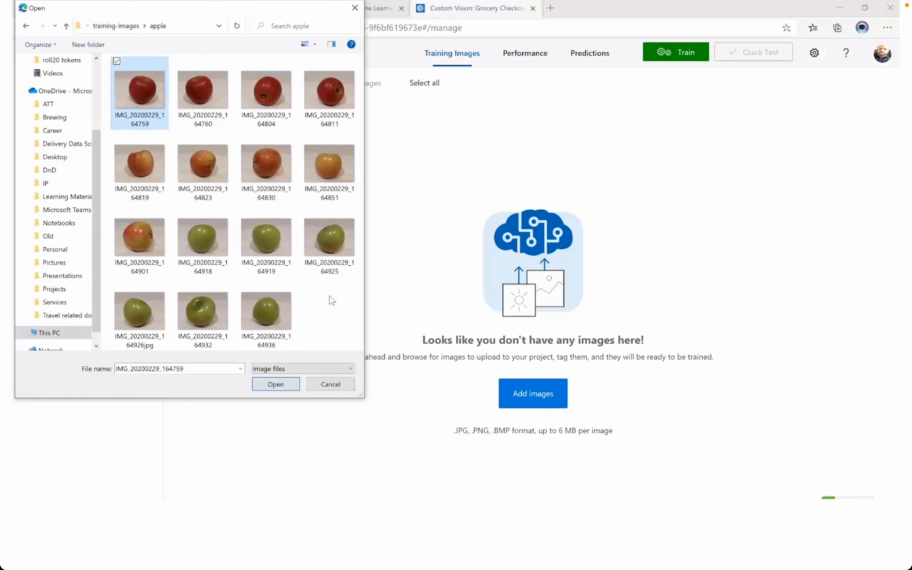
key(ctrl+a)
click(277, 384)
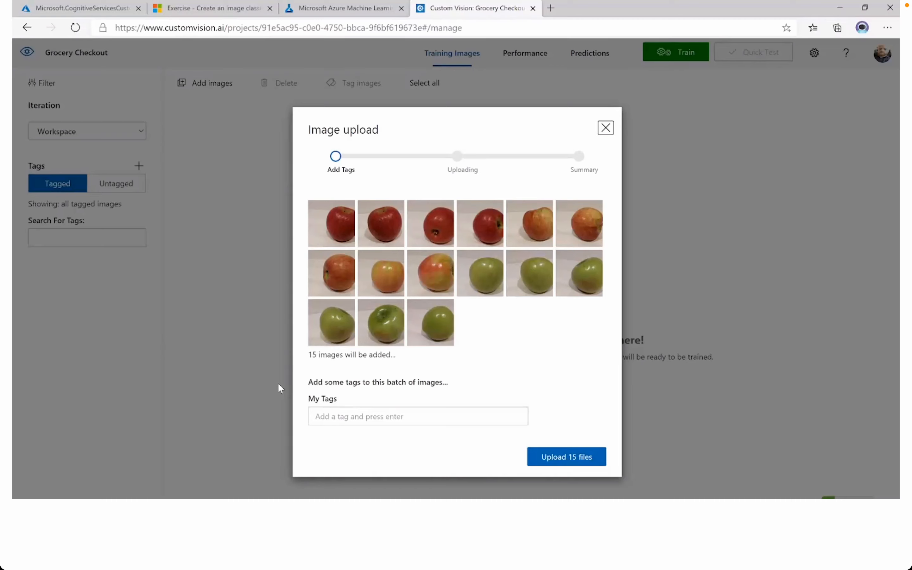
Step: Upload the batch of apple images with the tag apple and check the tag on the first uploaded image
click(343, 414)
text(apple)
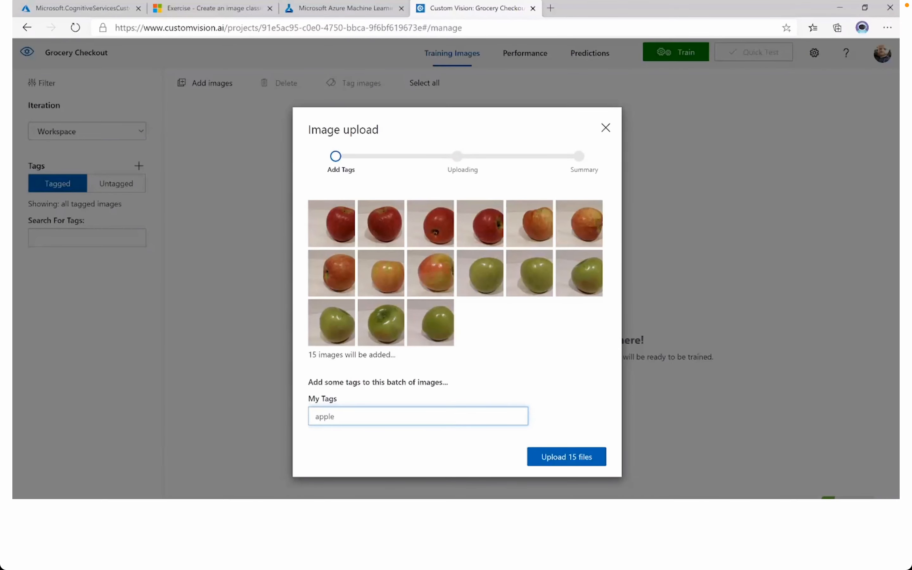
click(567, 457)
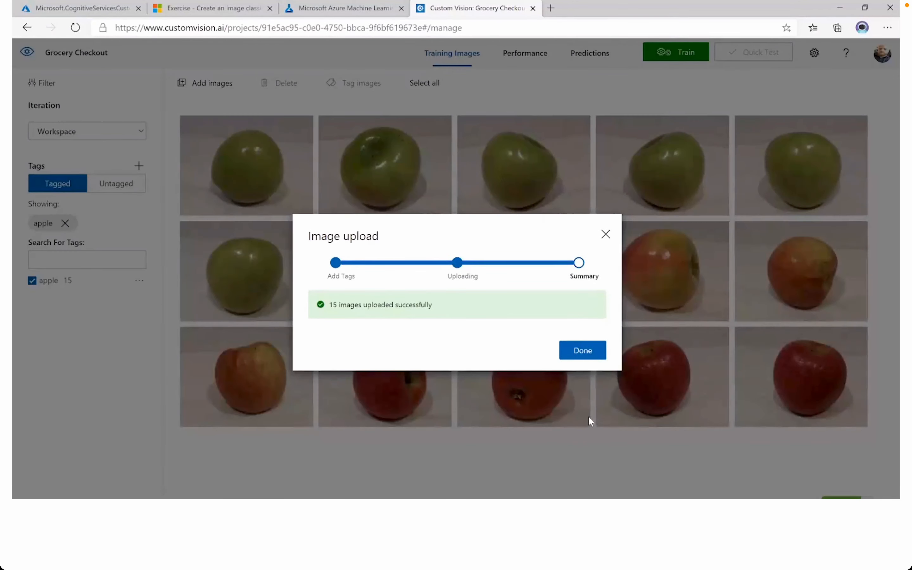
click(592, 357)
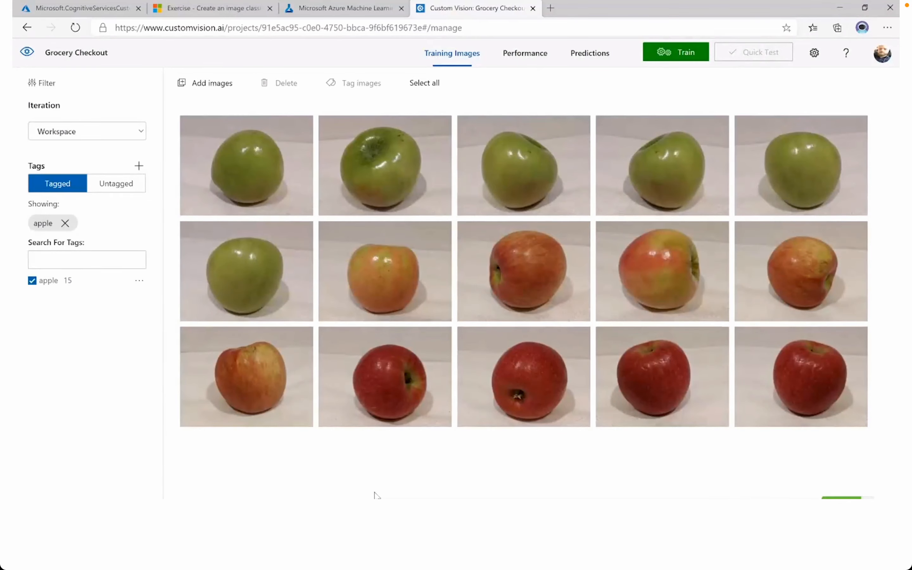
click(237, 163)
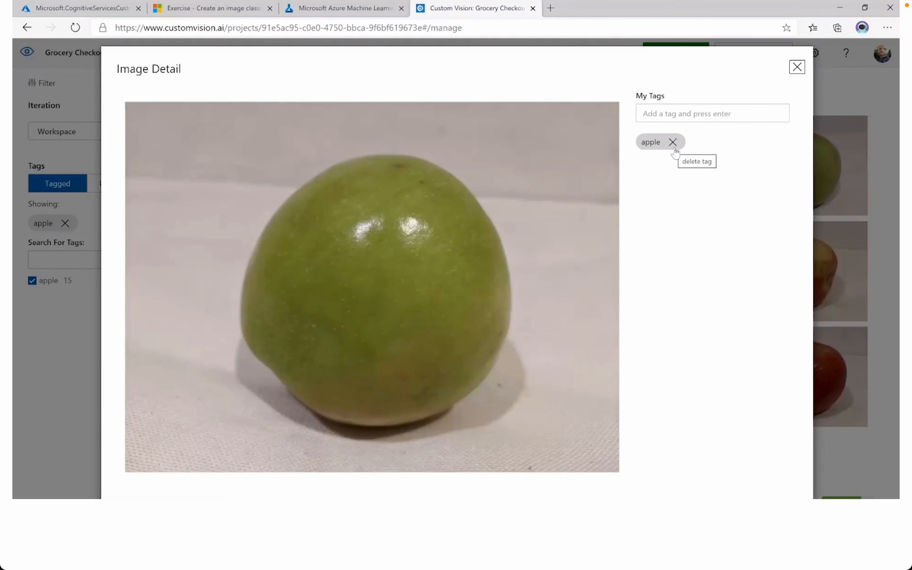
click(796, 67)
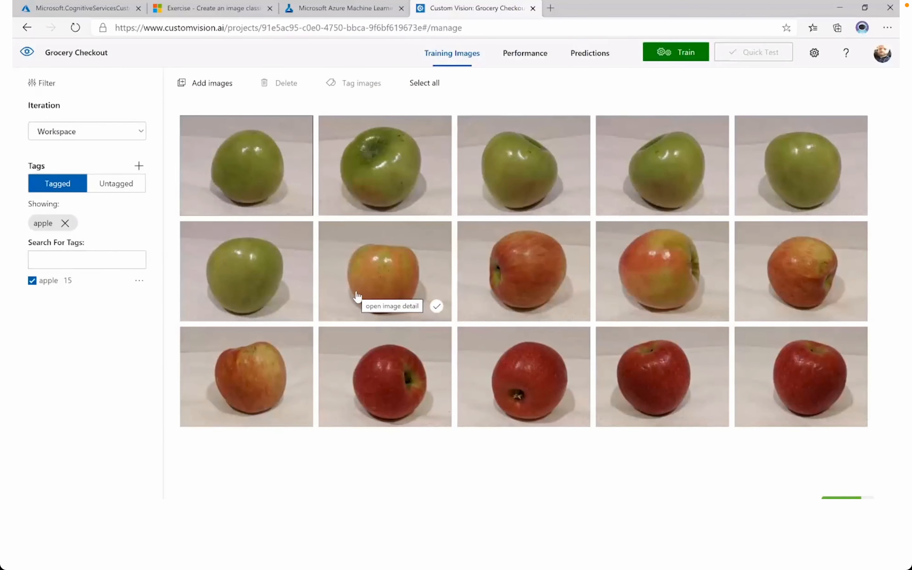
Step: Add all images from the banana folder inside training-images to a new image upload
click(206, 84)
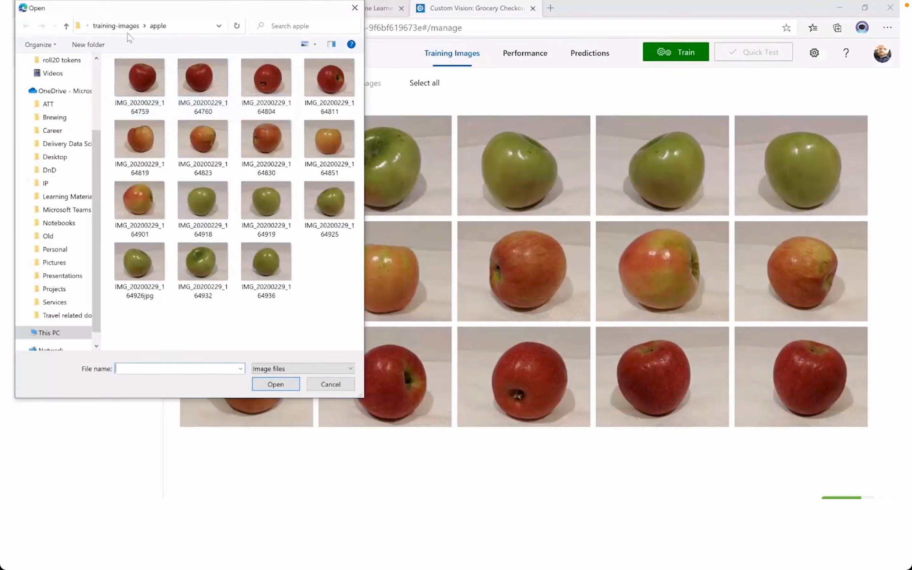
click(116, 26)
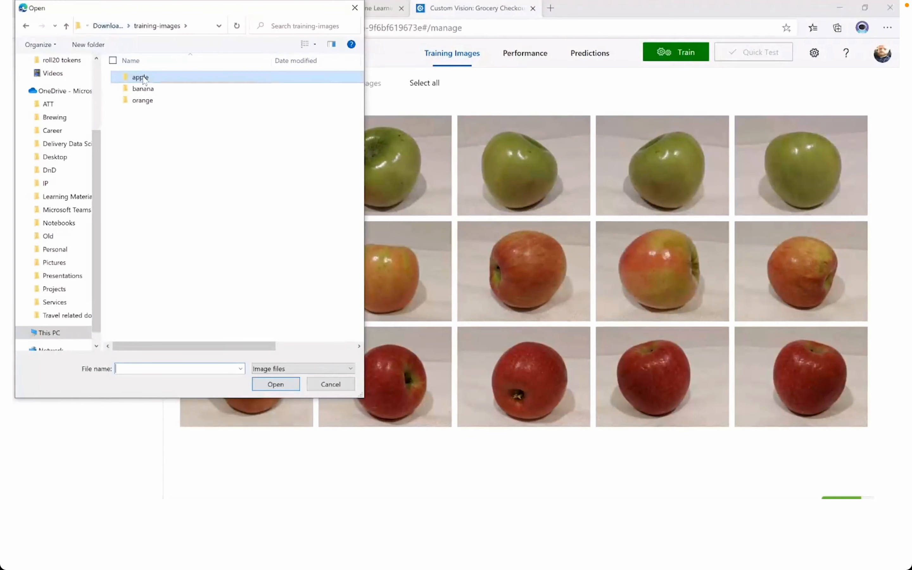
double_click(143, 89)
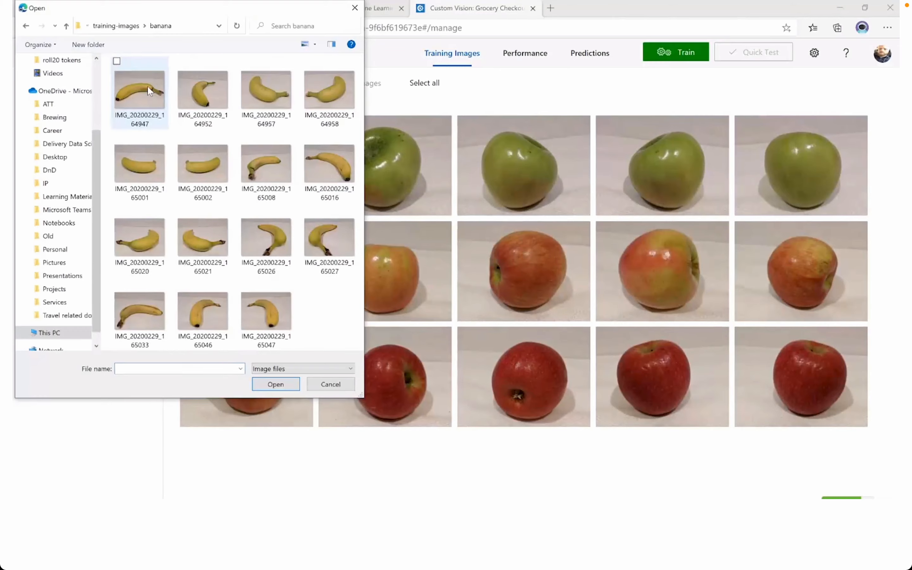
click(147, 85)
key(ctrl+a)
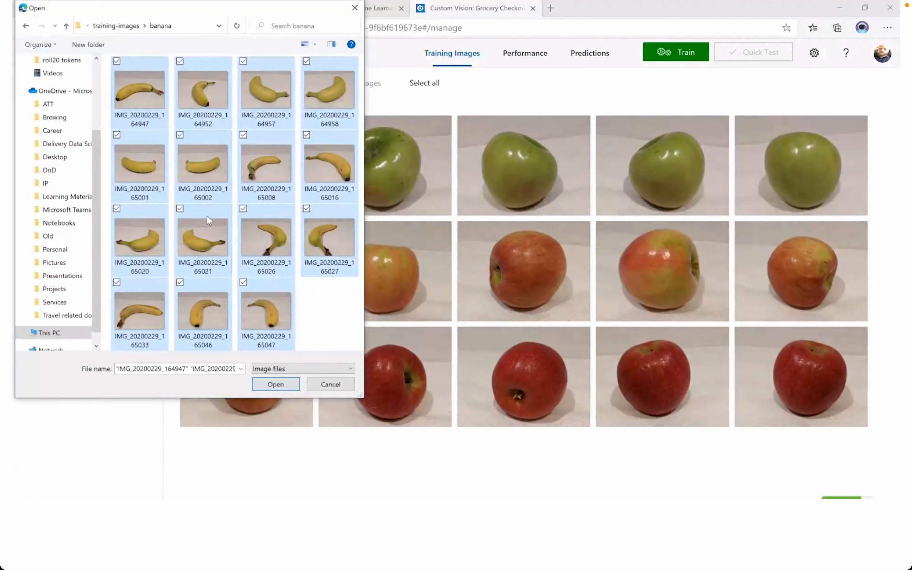
click(276, 384)
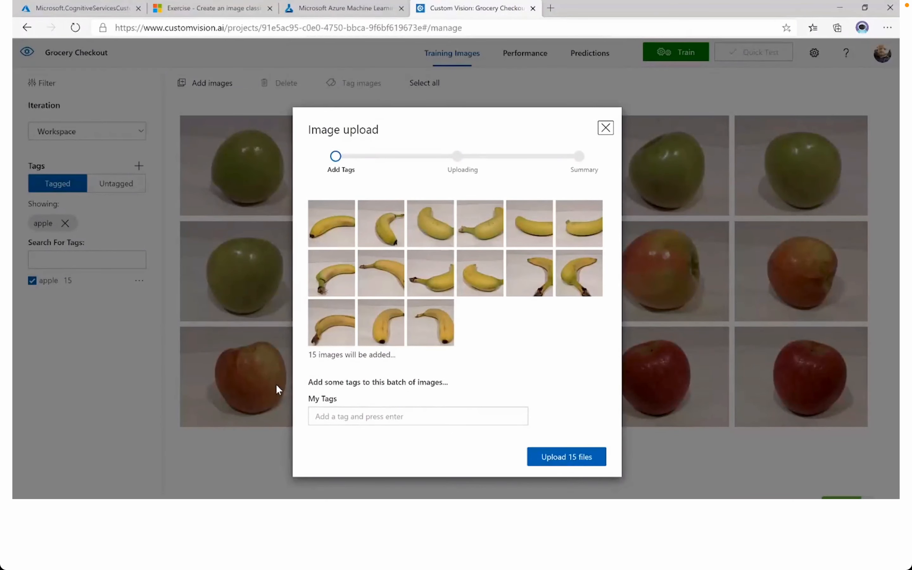
Step: Tag the banana image batch as banana and complete its upload to the project
click(329, 416)
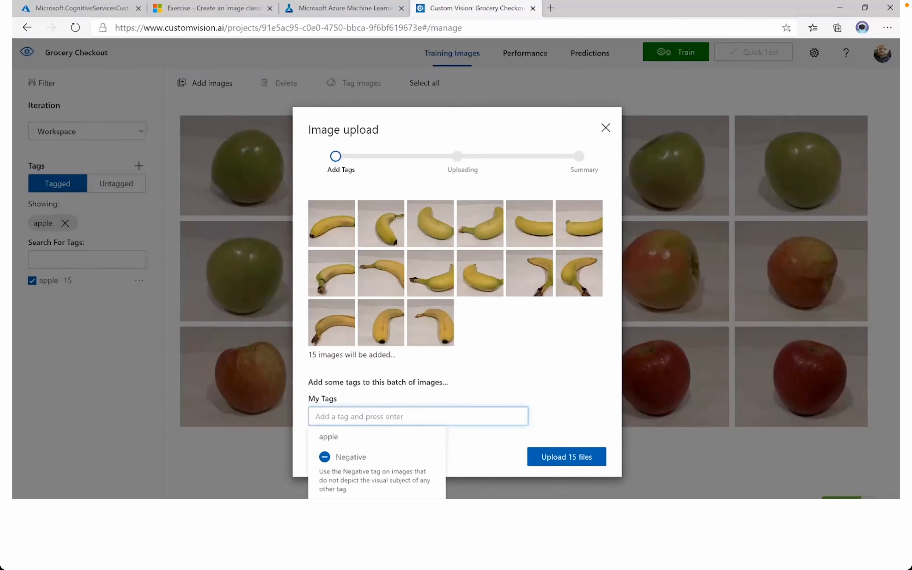
text(banana)
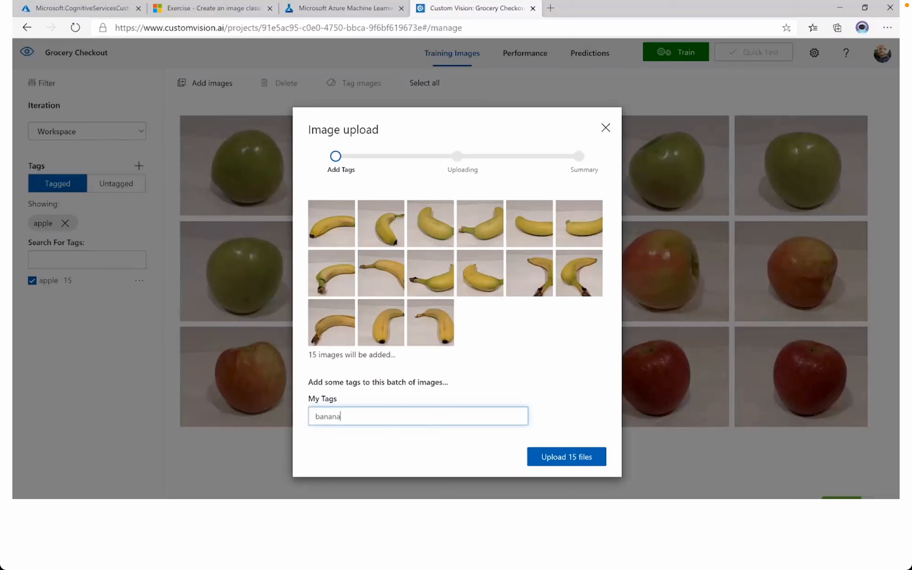
click(557, 461)
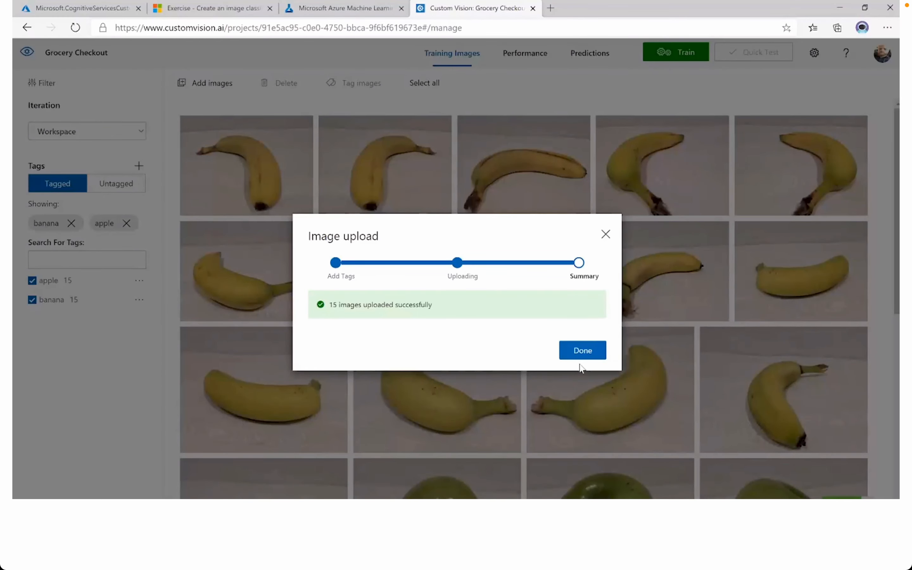
click(583, 354)
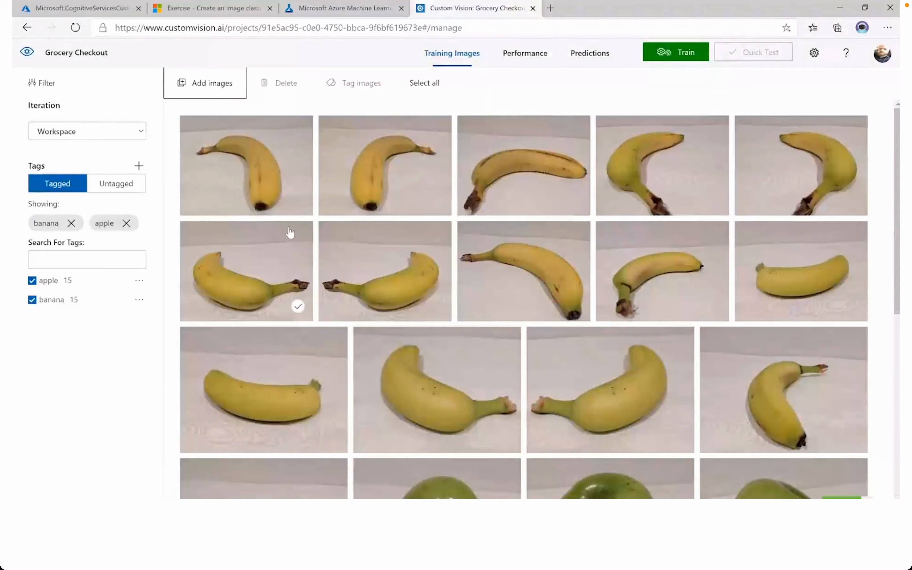
Step: Add all images from the orange folder inside training-images to another image upload
click(200, 94)
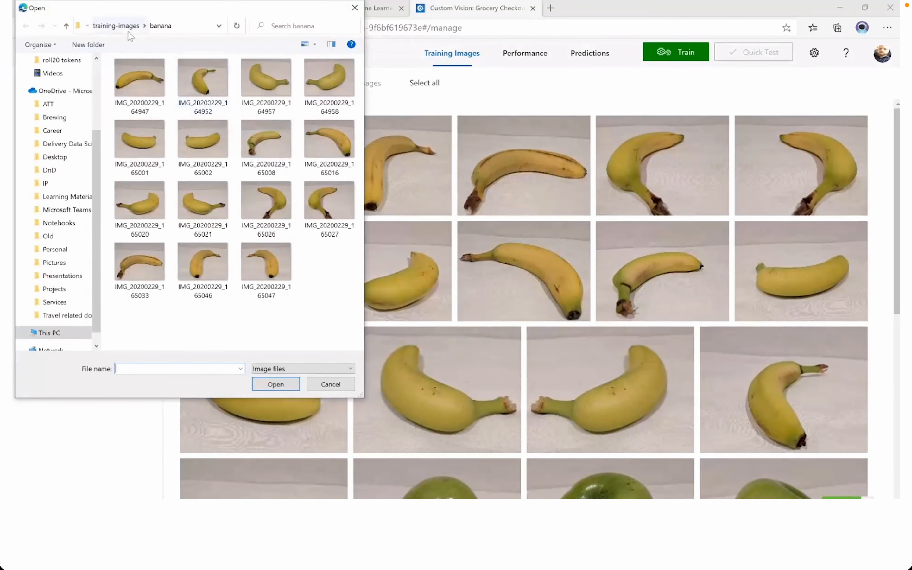
click(127, 26)
double_click(150, 101)
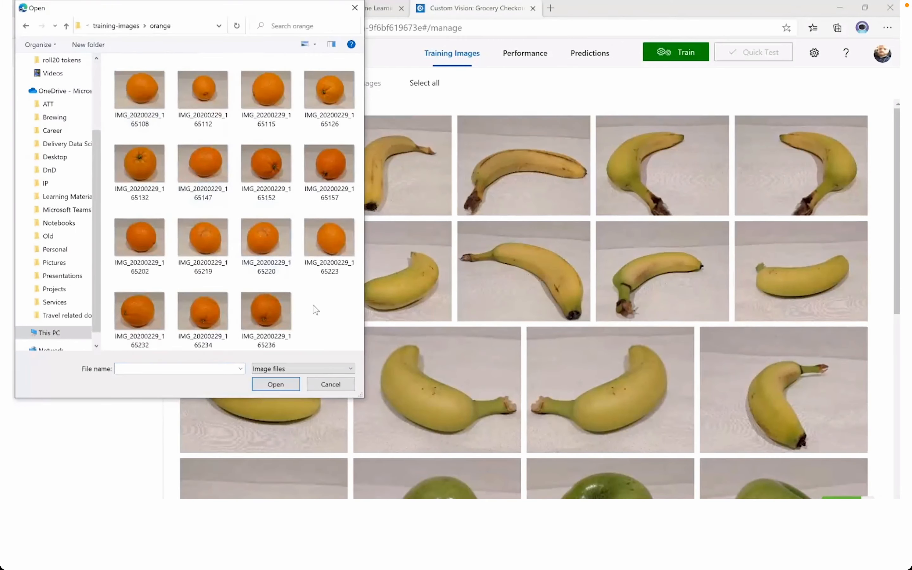
key(ctrl+a)
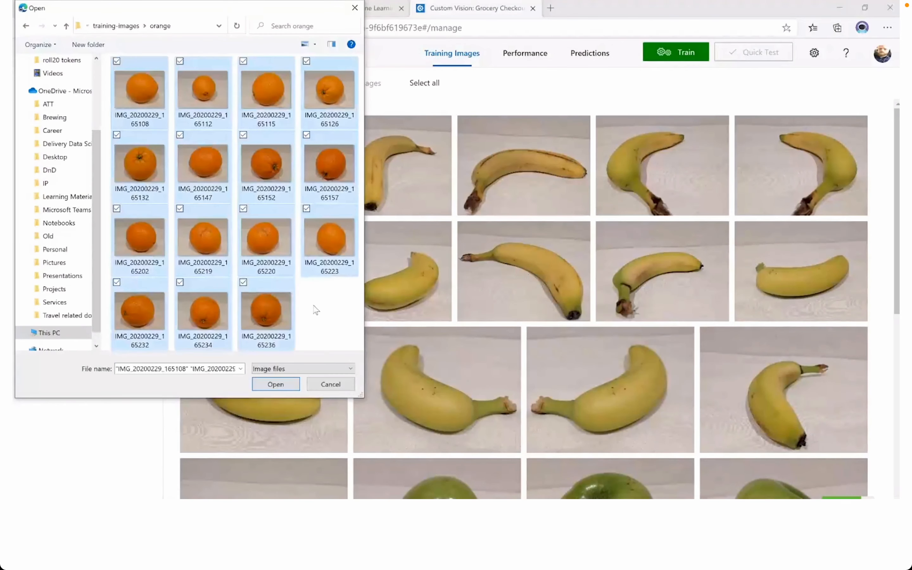
click(275, 385)
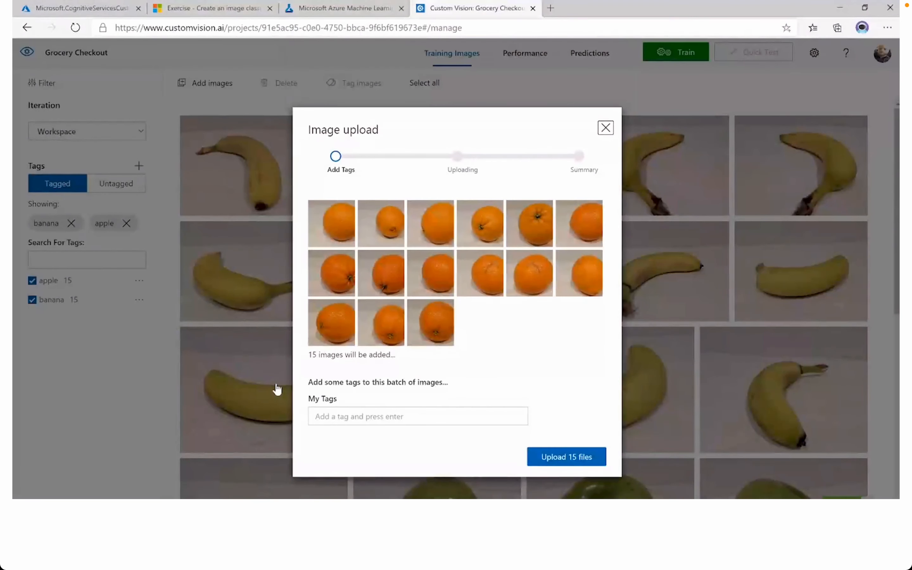
Step: Tag the orange image batch as orange and complete its upload to the project
click(370, 416)
text(org)
text(nge)
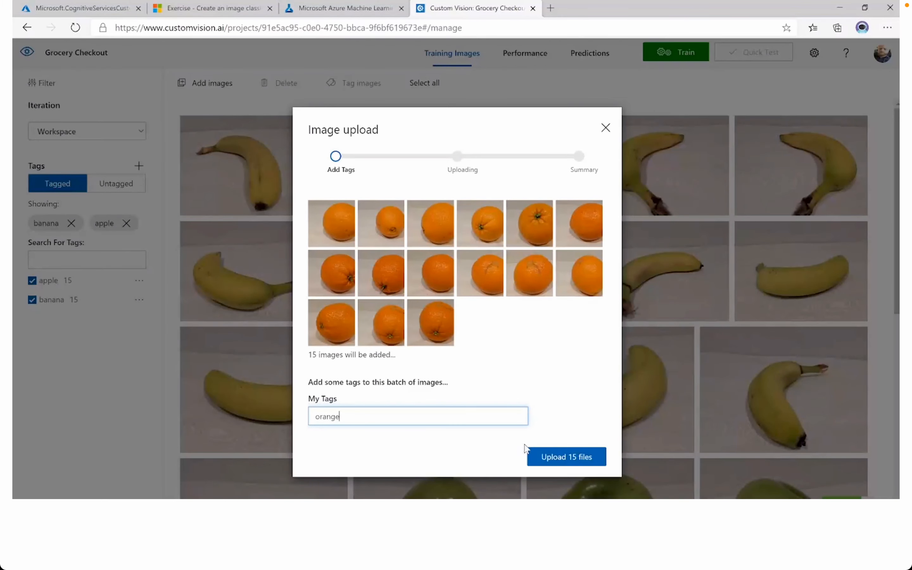
click(551, 458)
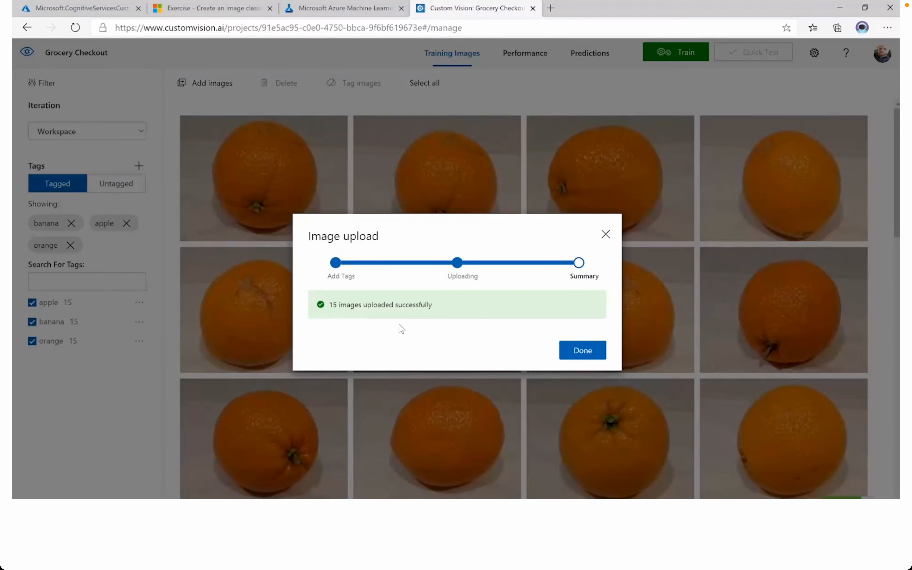
click(581, 356)
Step: Look through the uploaded orange, banana and apple training images in the project
scroll(483, 350, down, 5)
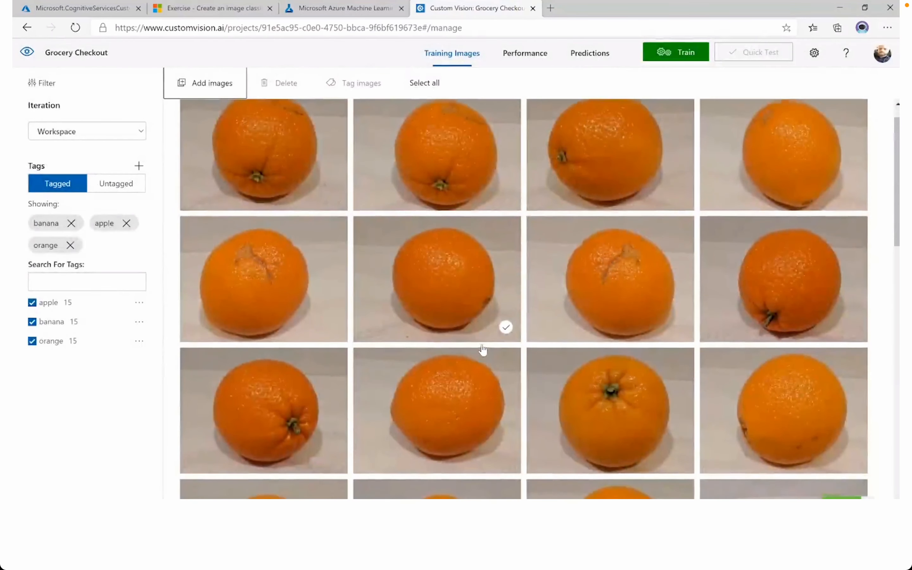
scroll(483, 350, down, 6)
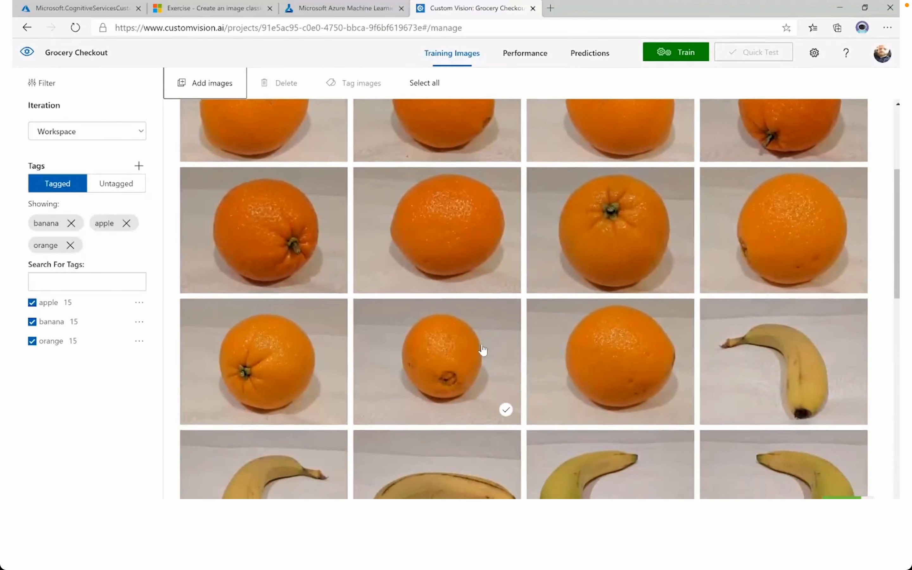
scroll(482, 350, down, 6)
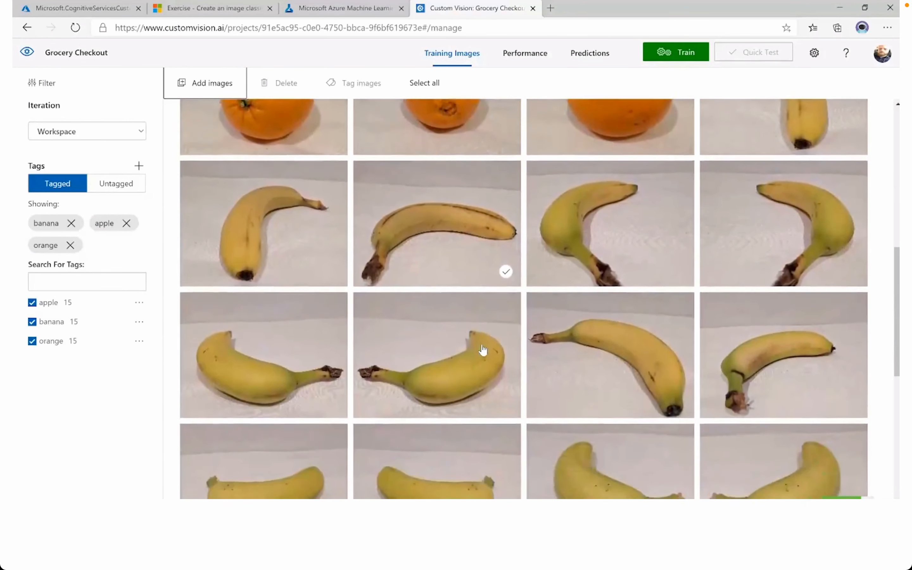
scroll(483, 350, down, 2)
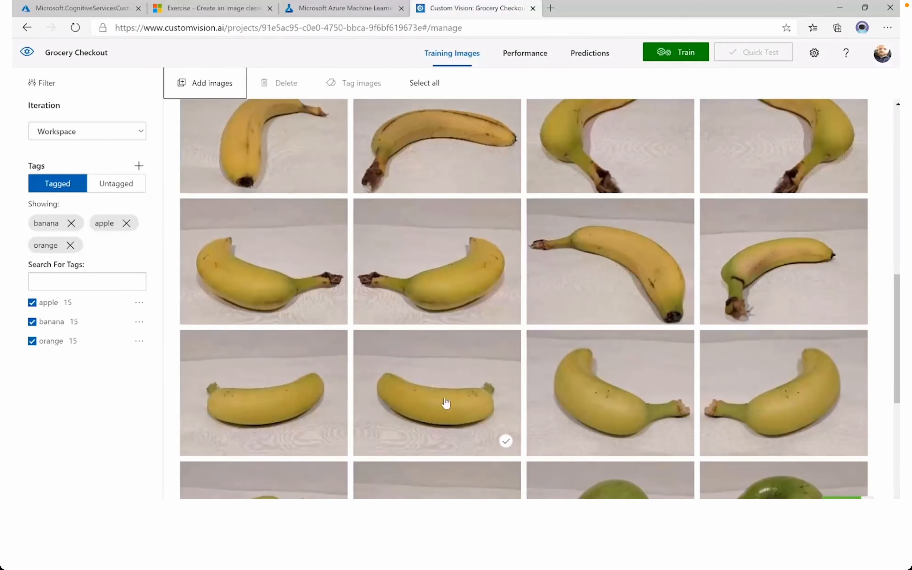
scroll(445, 396, down, 1)
scroll(446, 403, down, 3)
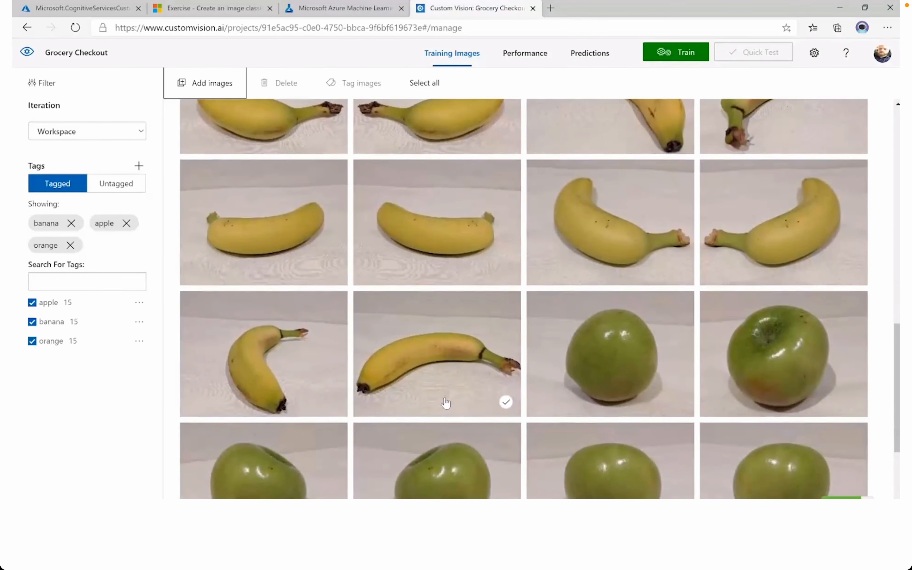
scroll(446, 402, down, 4)
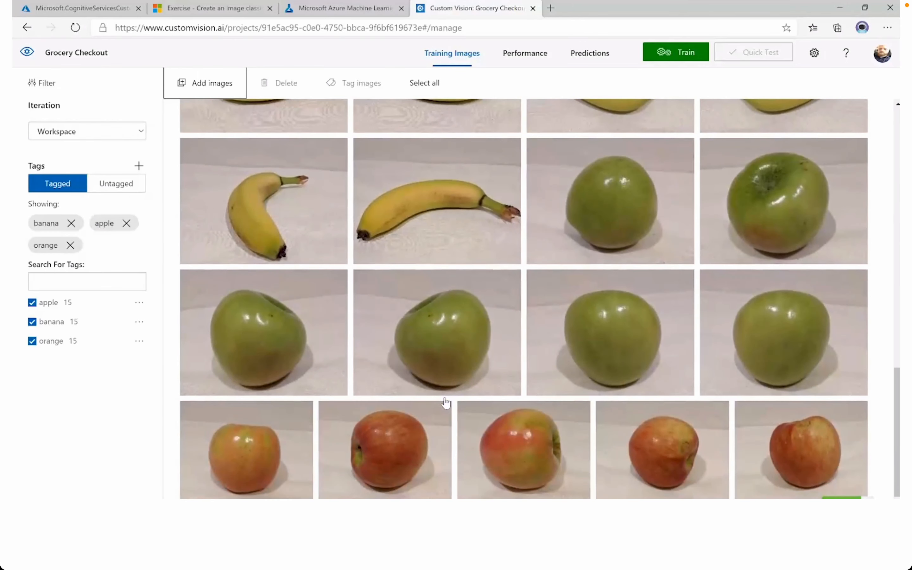
scroll(446, 402, down, 4)
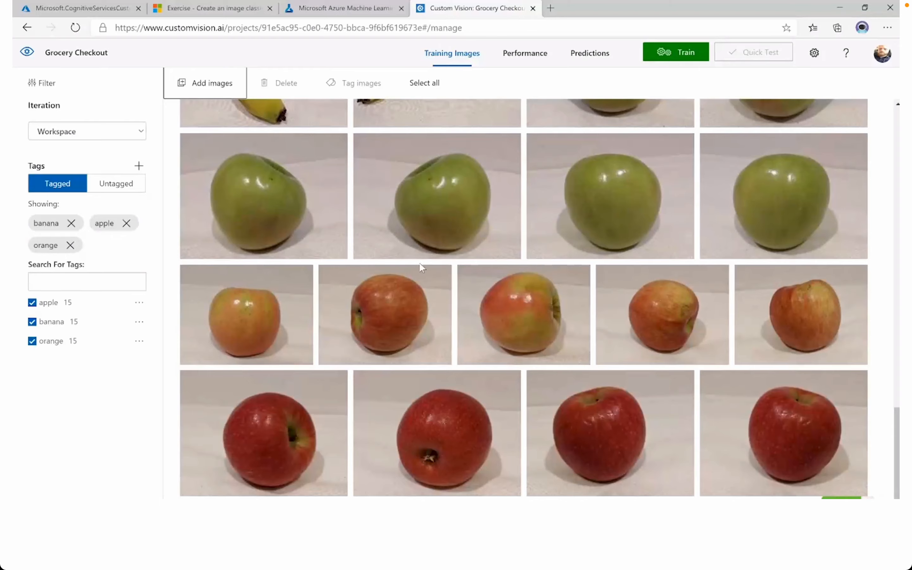
scroll(434, 227, up, 8)
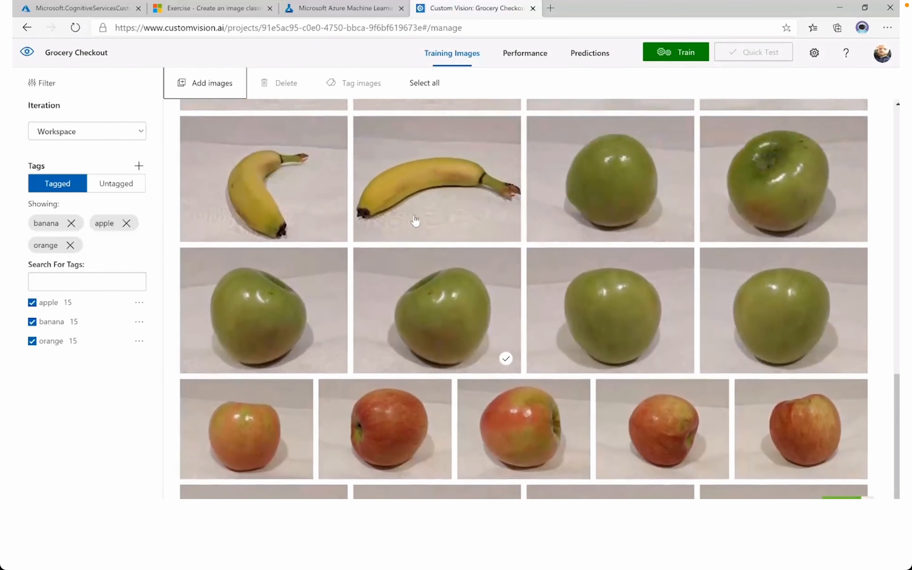
scroll(415, 221, up, 1)
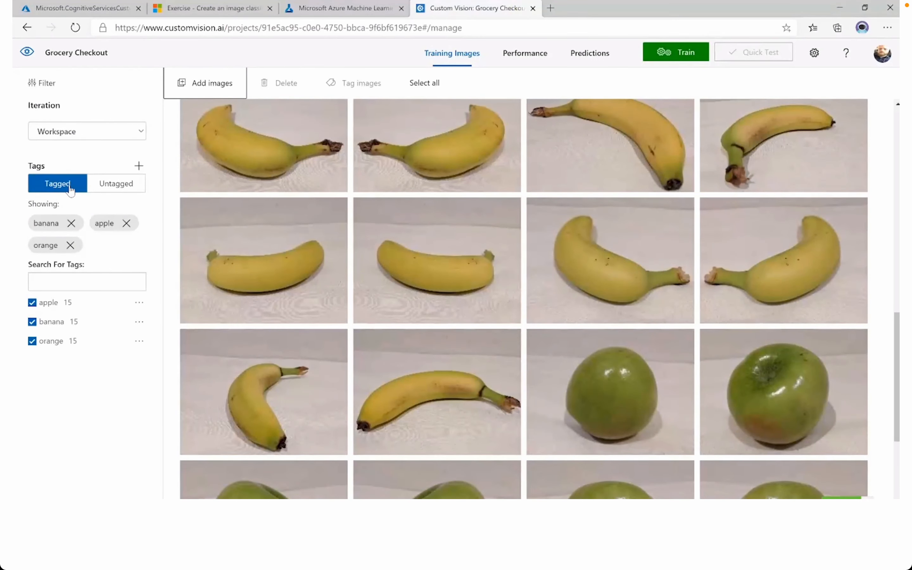
Step: Check the project for untagged images, dismiss the Smart Labeler hint, and filter the tagged images by apple
click(117, 186)
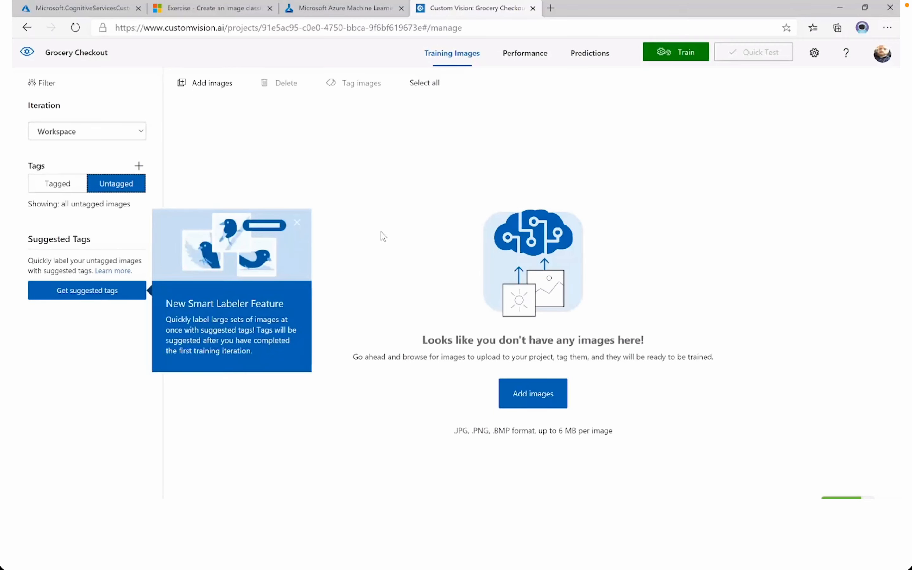
click(297, 222)
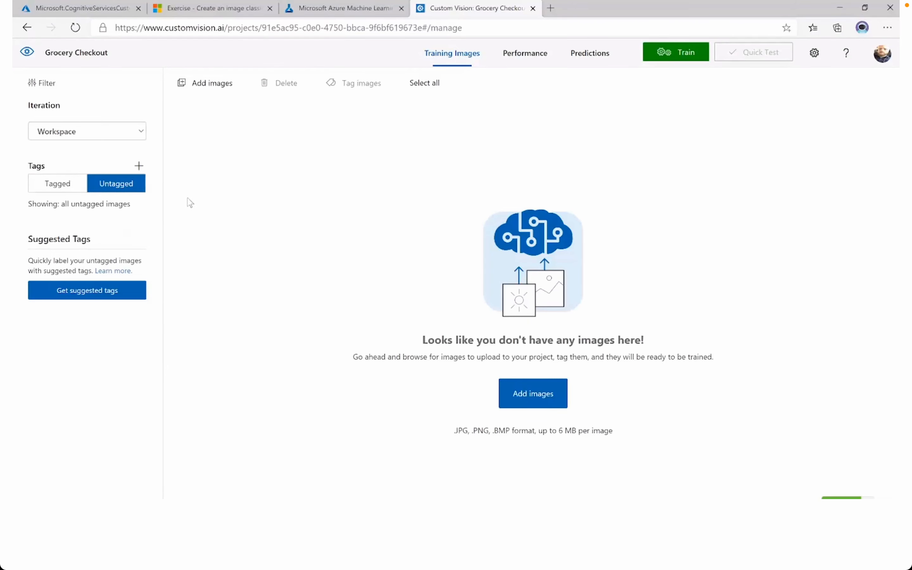
click(58, 189)
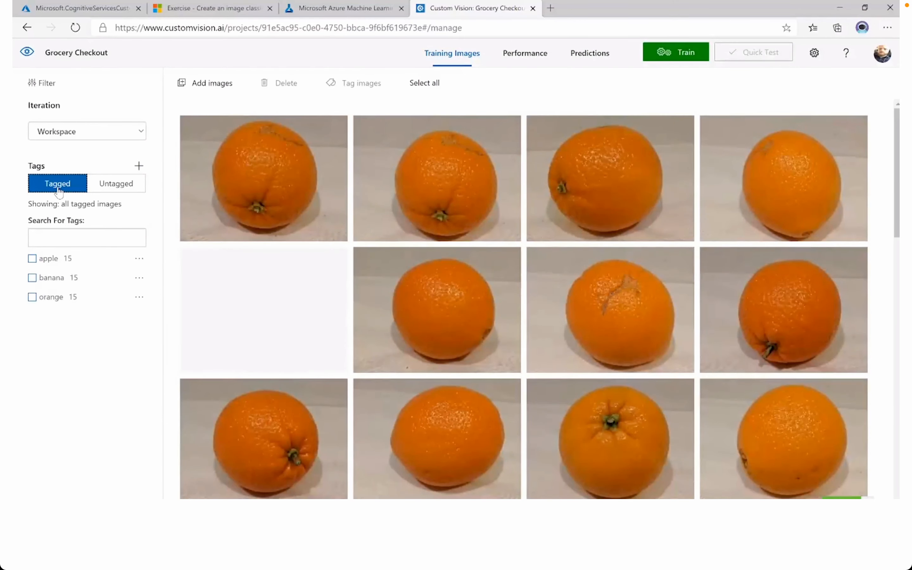
click(34, 259)
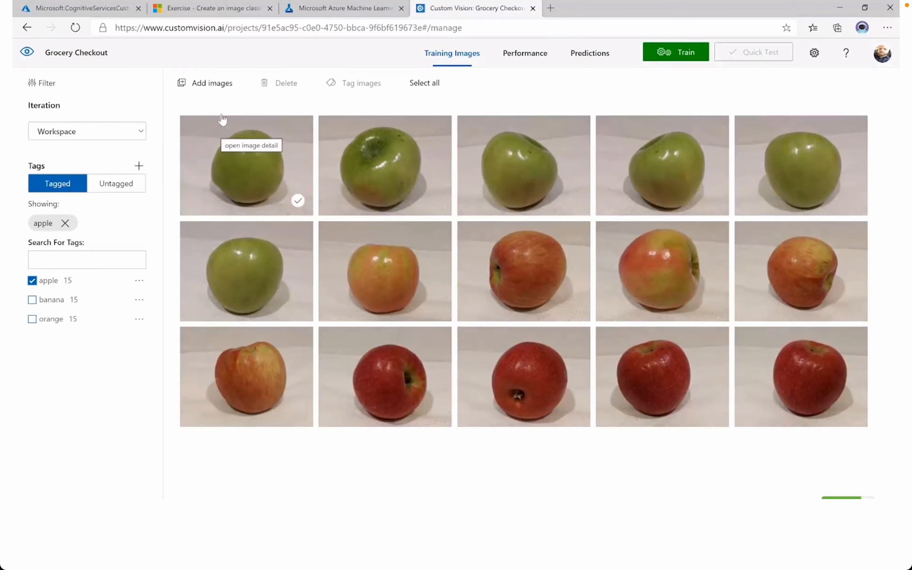
Step: Switch to the notebook in Azure Machine Learning and read its instructions for training the classification model and reviewing performance metrics
click(344, 10)
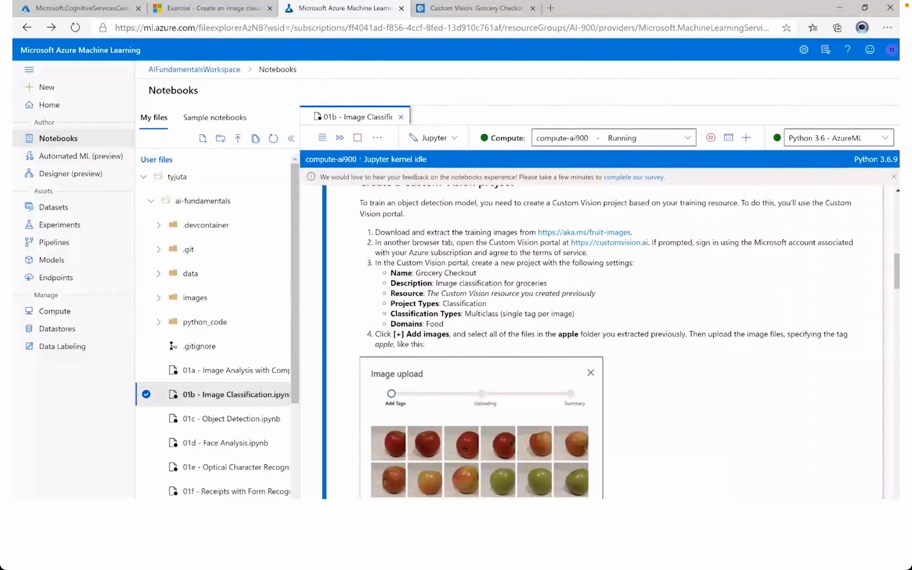
scroll(702, 407, down, 1)
scroll(703, 411, down, 6)
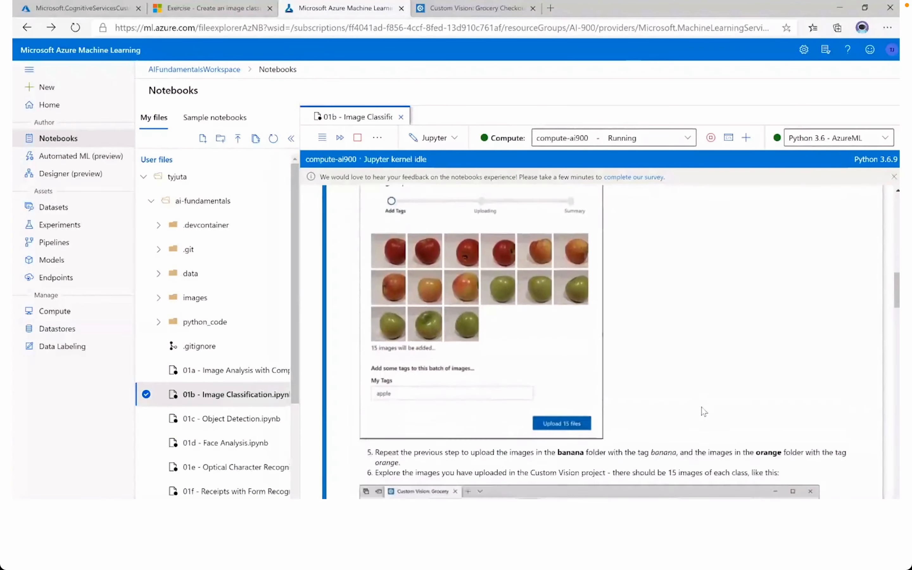
scroll(702, 410, down, 4)
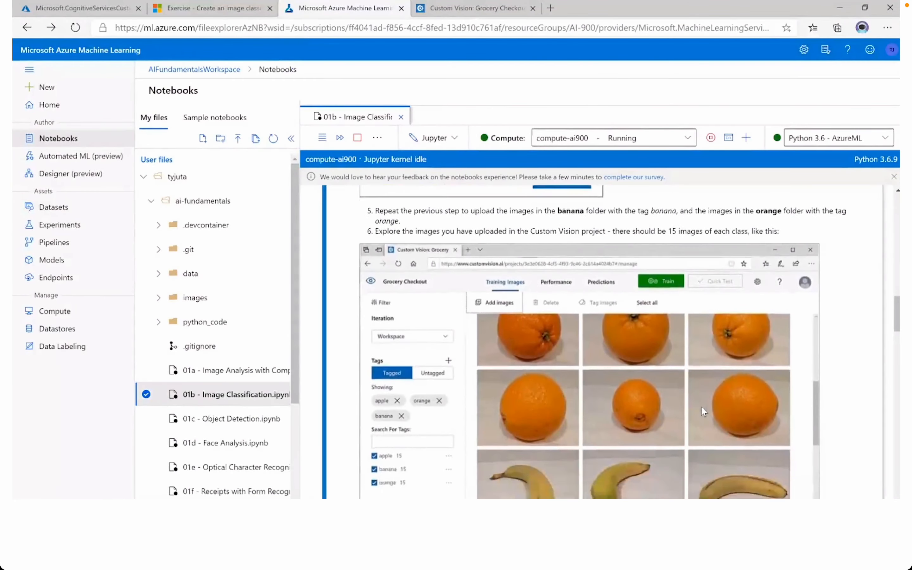
scroll(703, 411, down, 6)
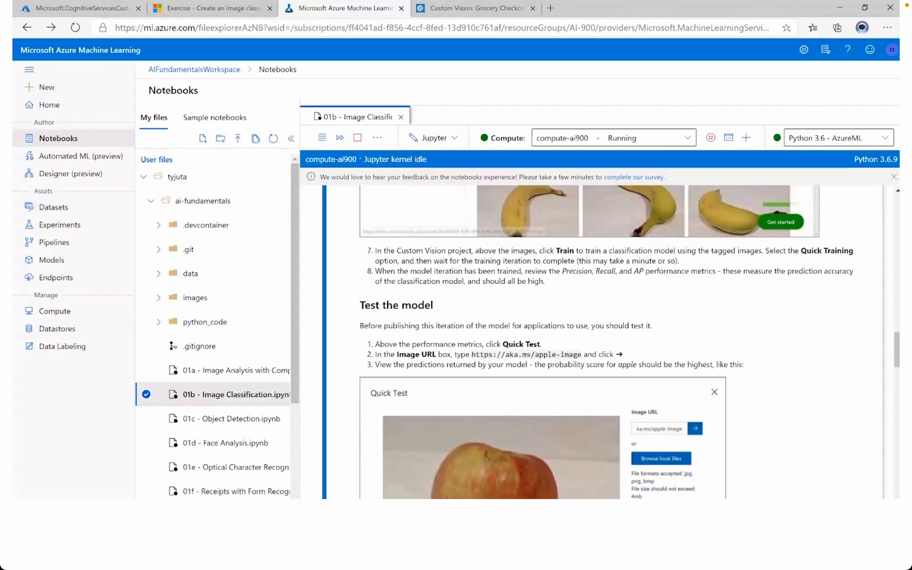
drag(801, 251, 854, 253)
click(716, 279)
Step: Return to the Grocery Checkout project in Custom Vision and train the model with the Quick Training type
click(476, 8)
click(662, 53)
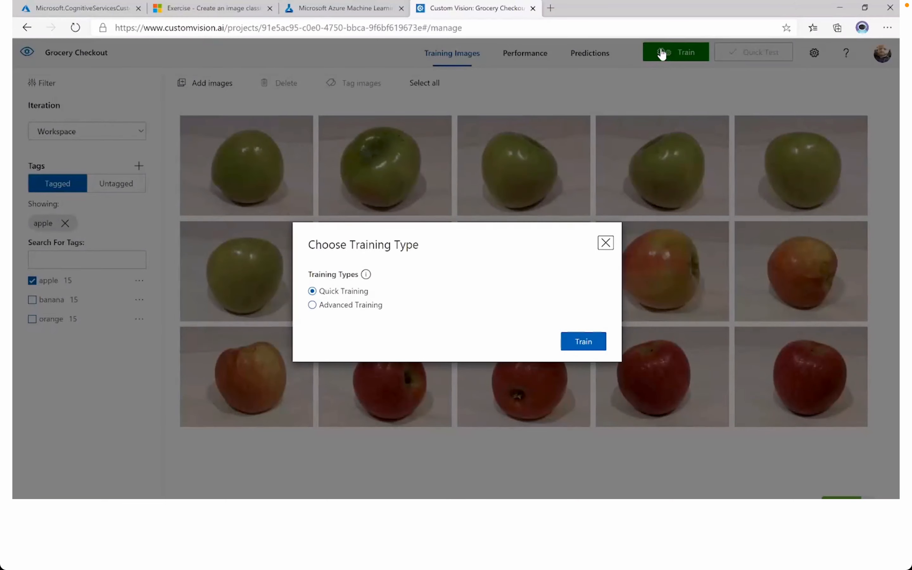
click(586, 342)
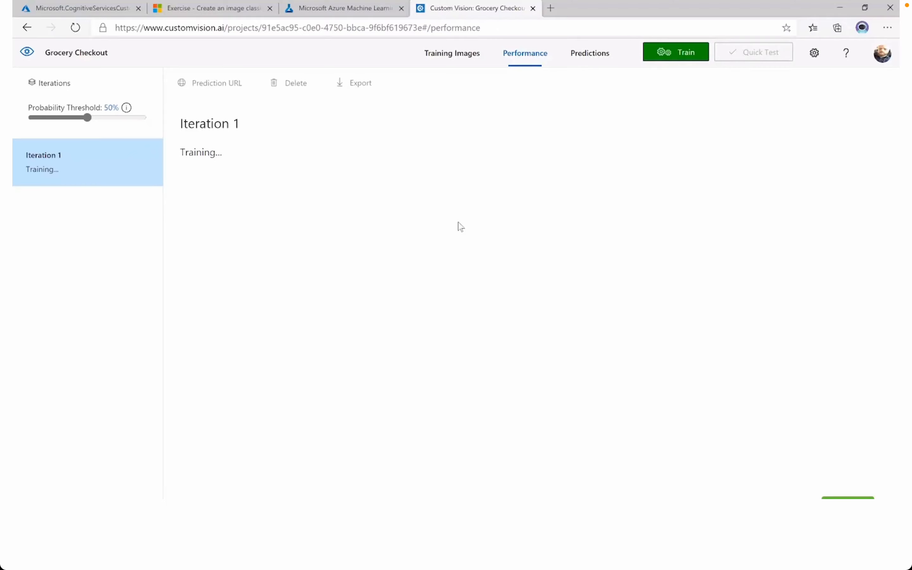
click(361, 10)
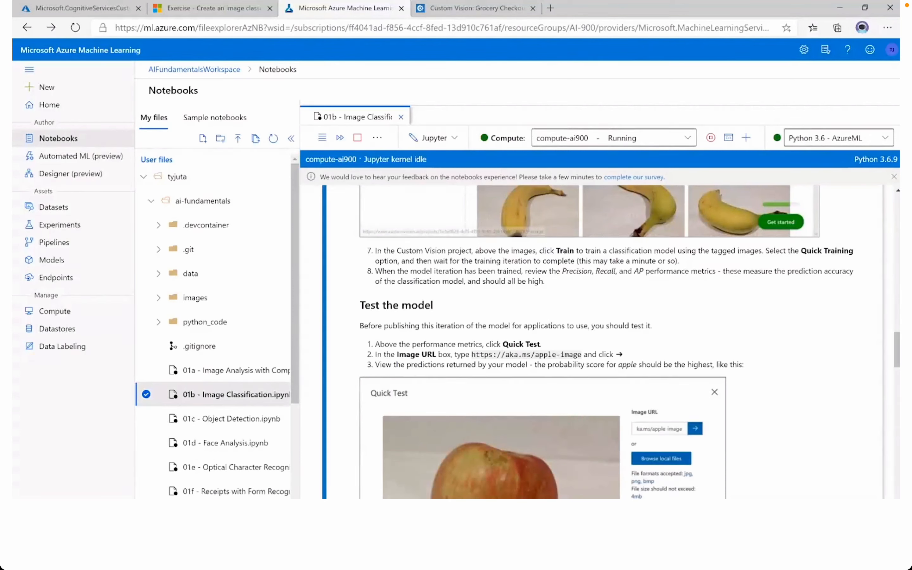
drag(471, 354, 581, 354)
key(ctrl+c)
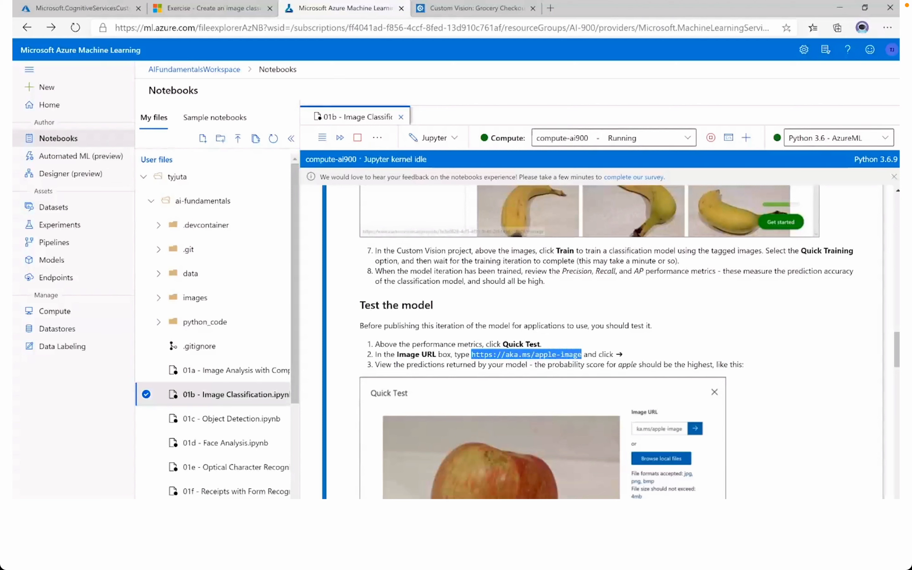
click(550, 8)
key(ctrl+v)
key(Return)
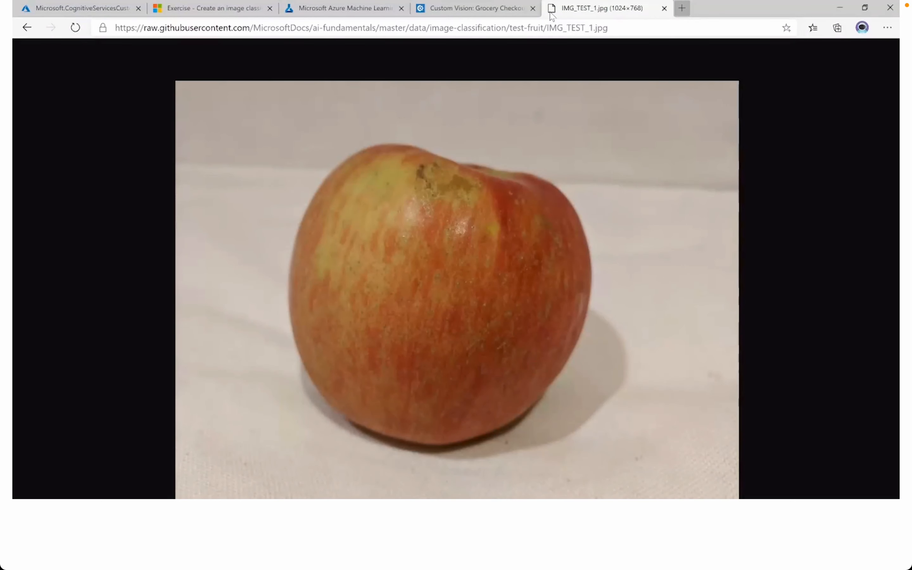
key(ctrl+w)
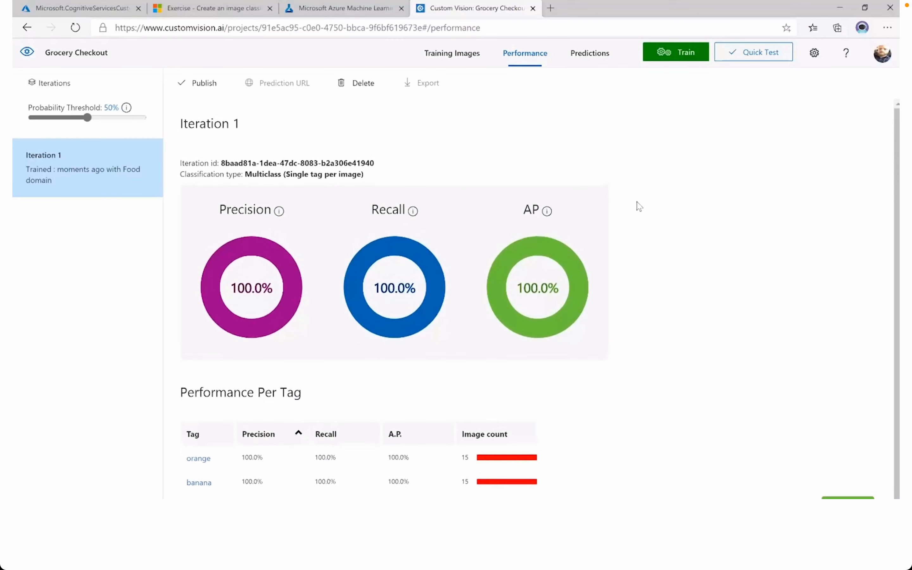
click(762, 53)
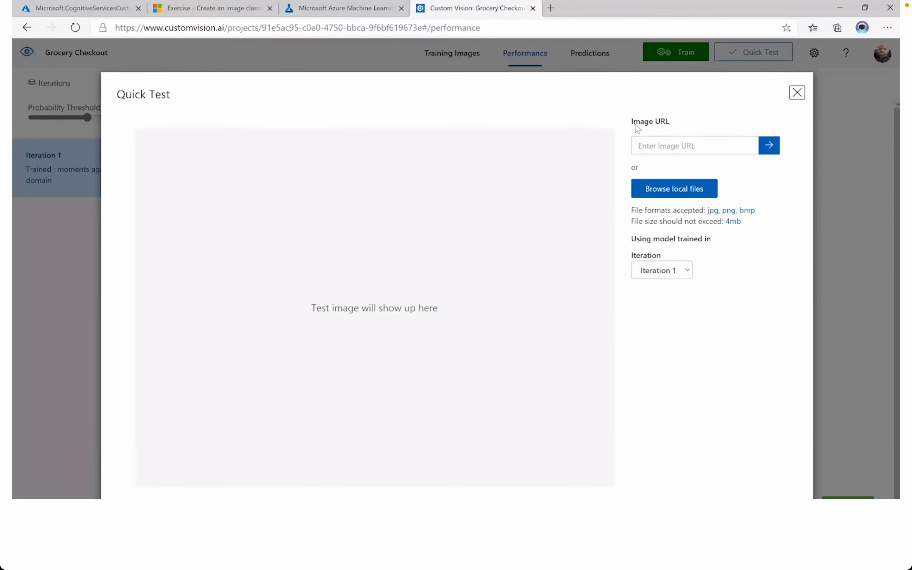
click(679, 146)
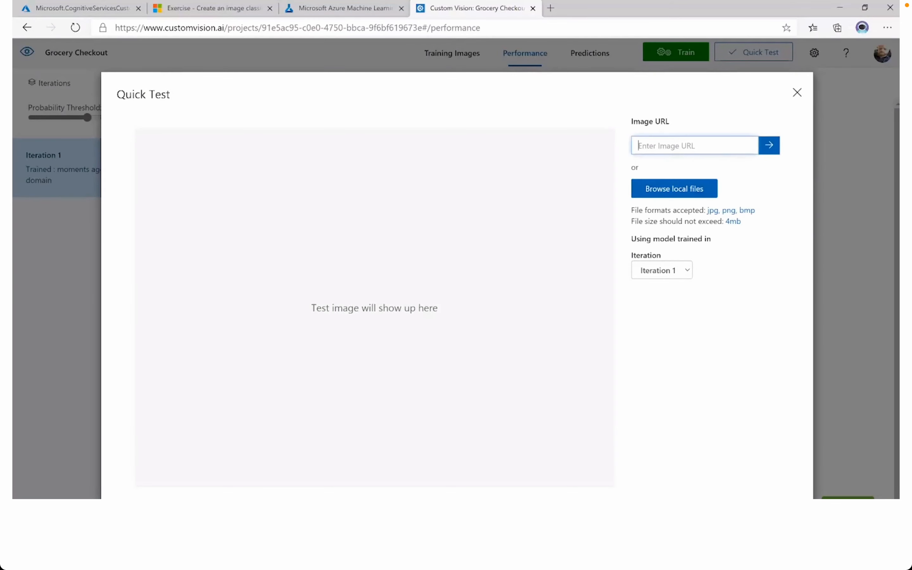
key(ctrl+v)
click(769, 147)
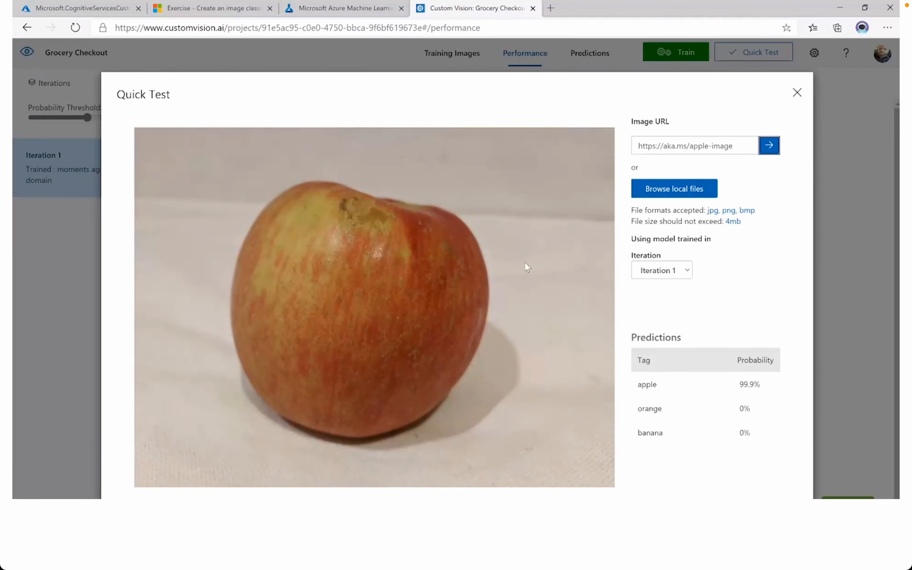
drag(631, 337, 698, 339)
click(699, 340)
click(797, 93)
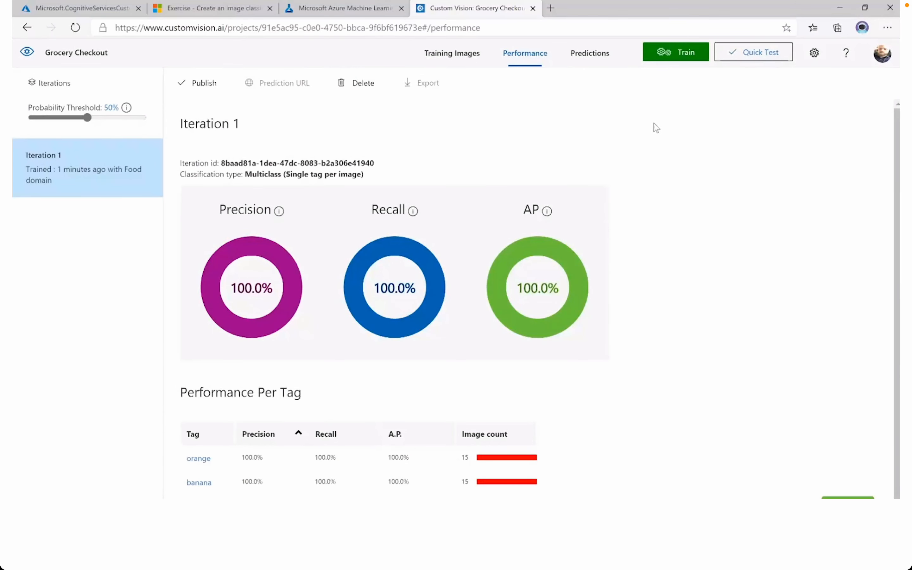
Step: View the project's predicted images, and publish Iteration 1 as groceries to the aifundamentalscust-Prediction resource
click(591, 54)
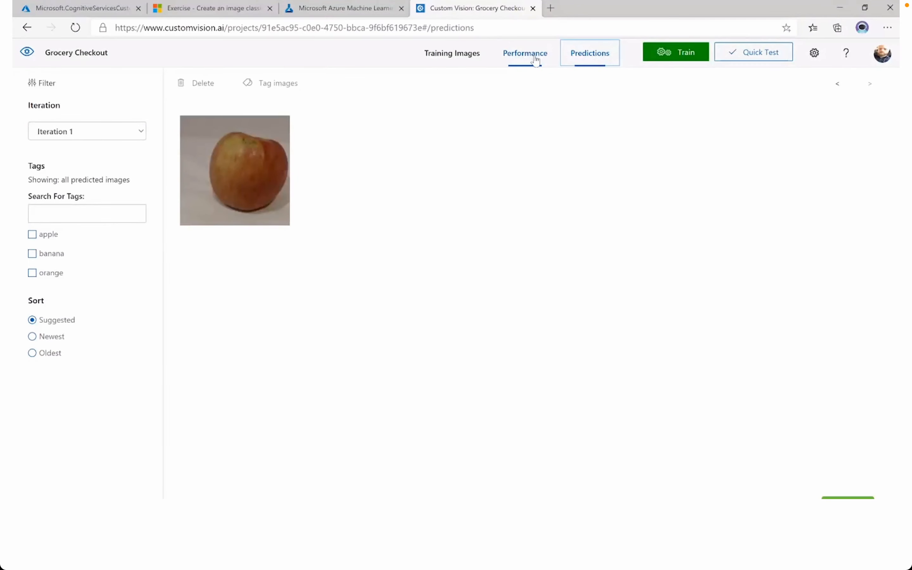
click(535, 56)
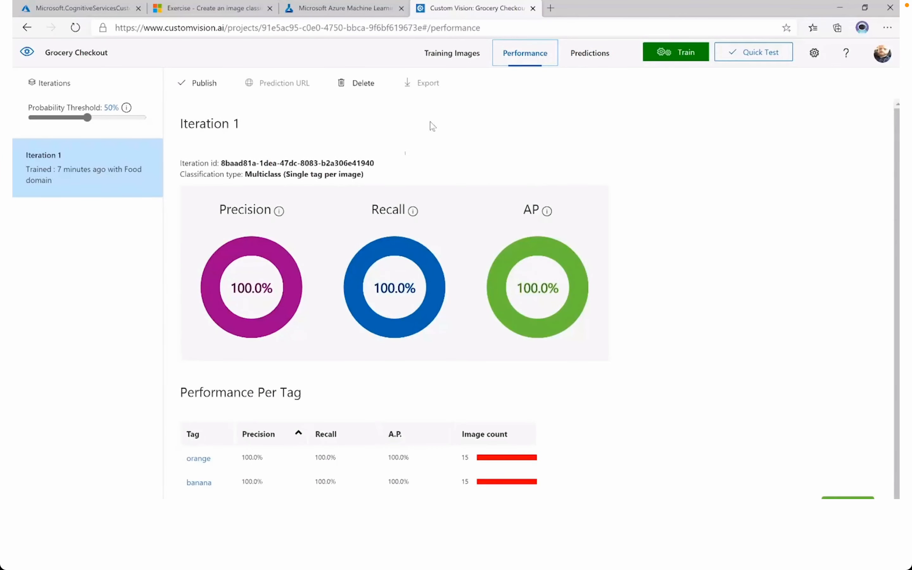
click(193, 97)
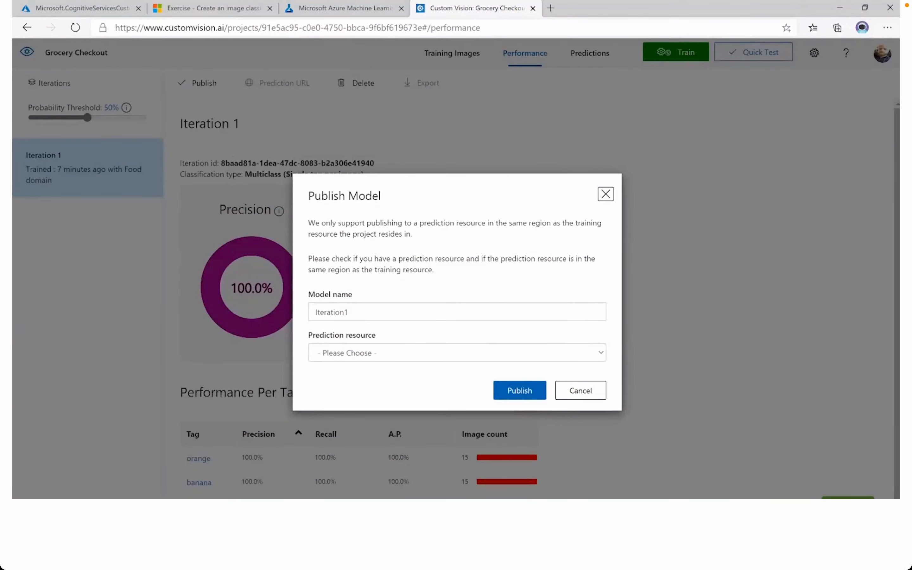
key(Tab)
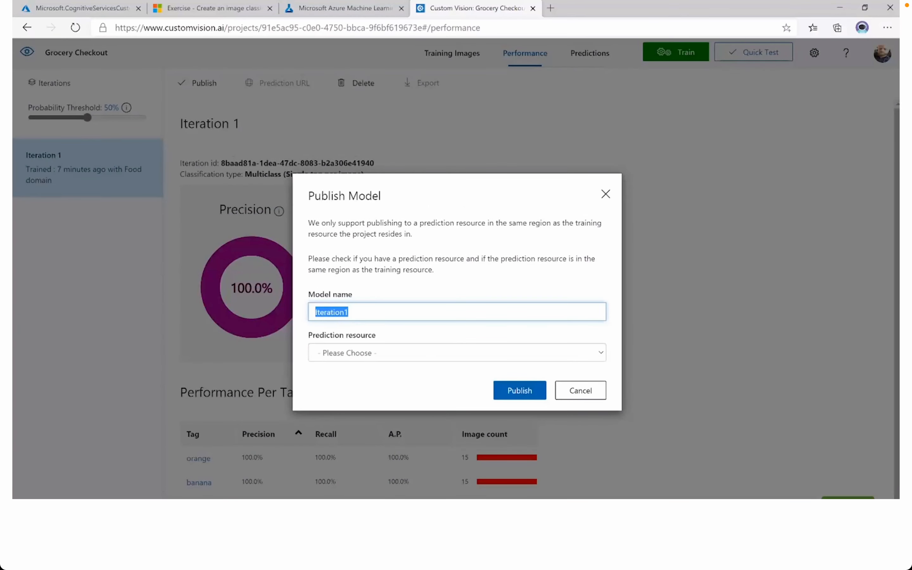
text(groceries)
click(394, 352)
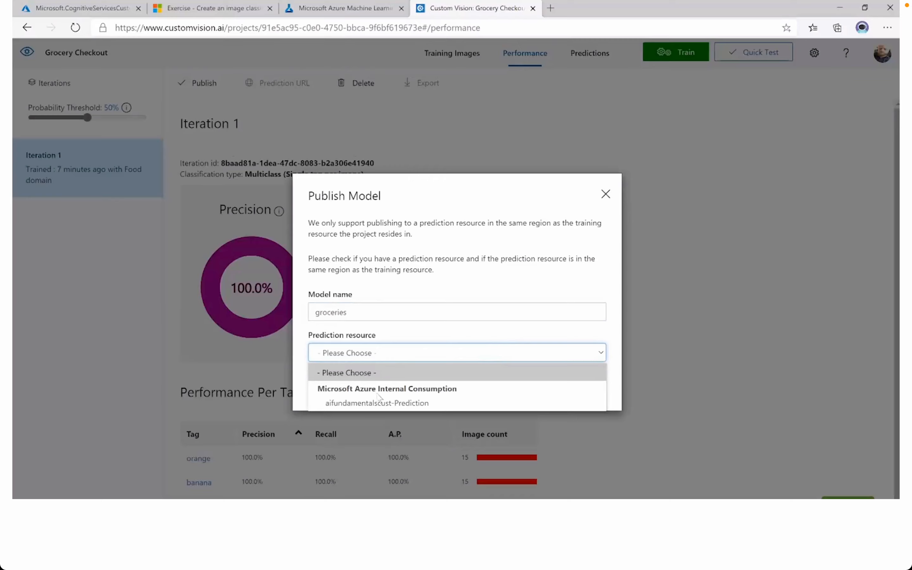
click(372, 405)
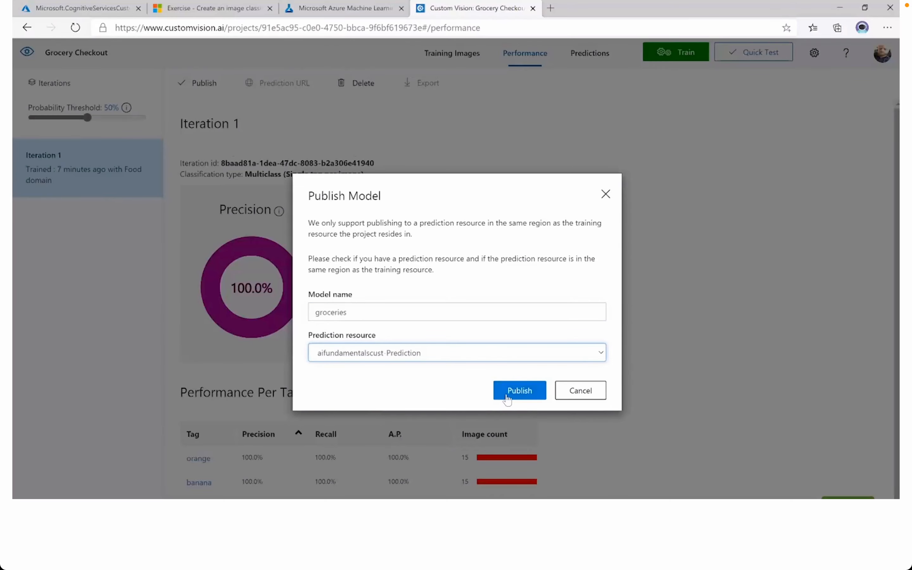
click(524, 396)
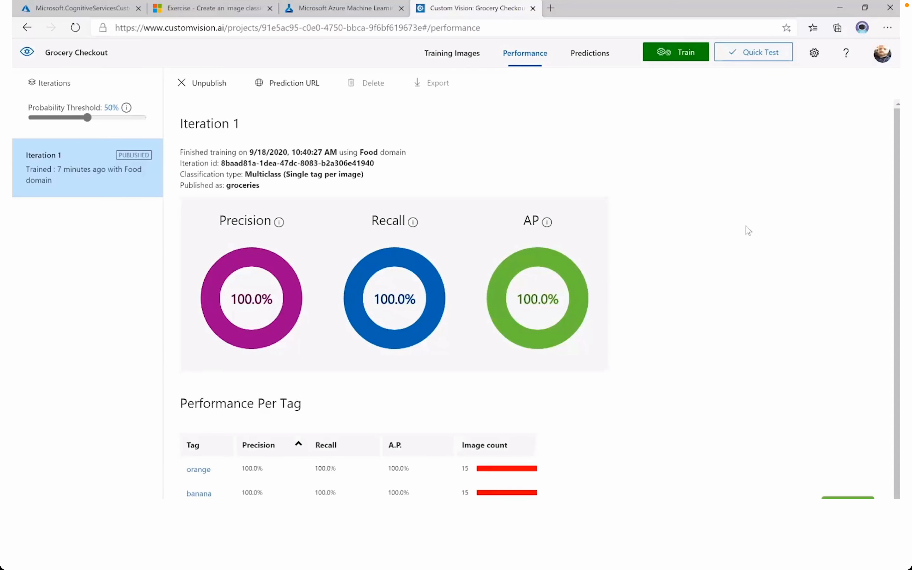
Step: Copy the Project Id from the Grocery Checkout project settings
click(815, 55)
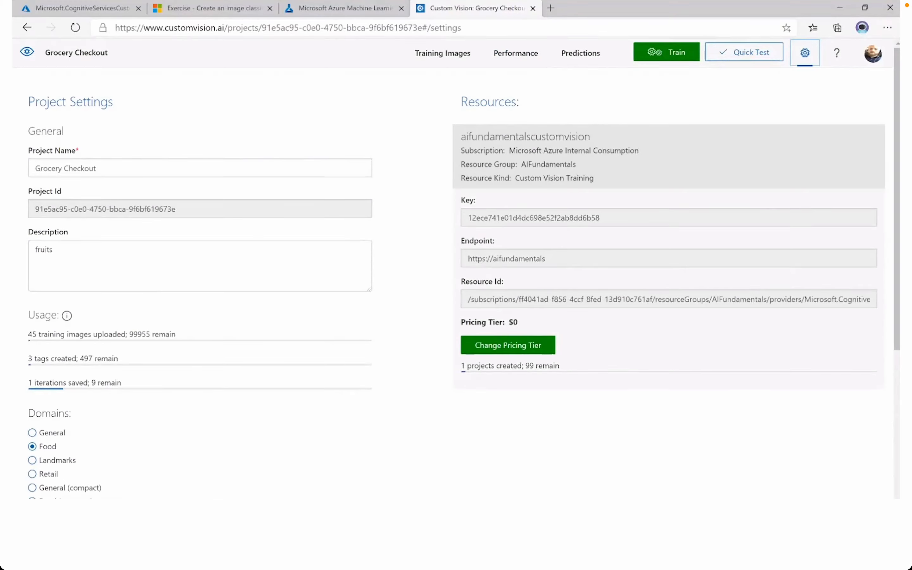
drag(177, 209, 34, 209)
key(ctrl+c)
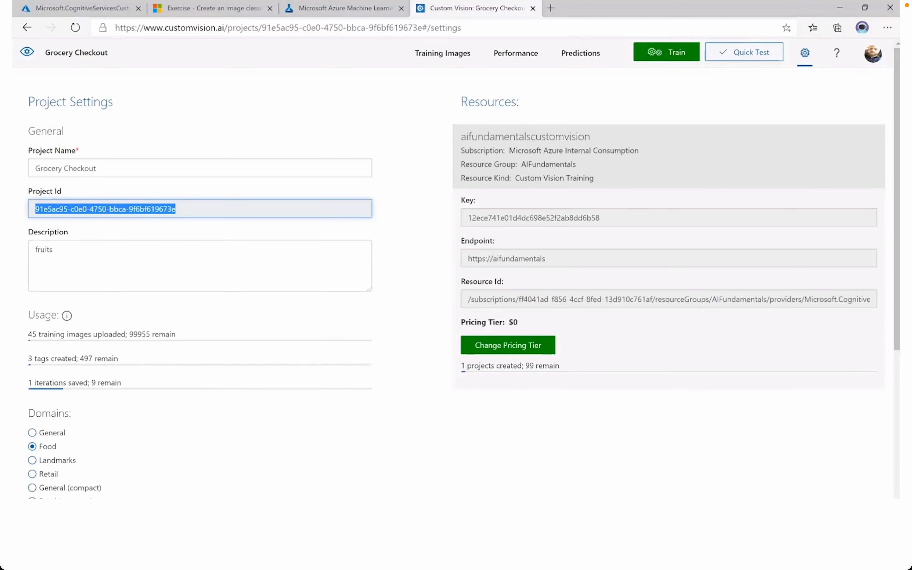
Step: Replace the YOUR_PROJECT_ID placeholder in the notebook's variables code cell with the copied project ID
click(355, 11)
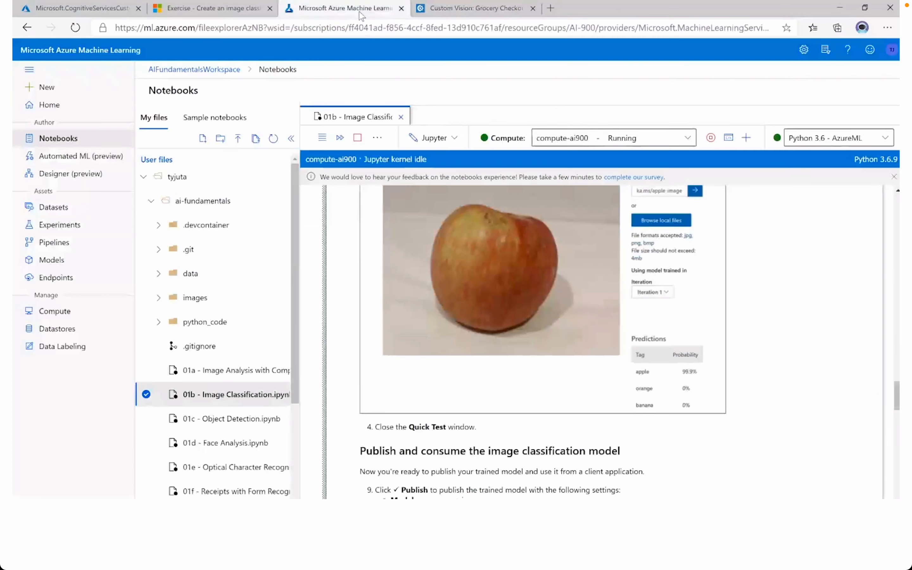
scroll(545, 332, down, 7)
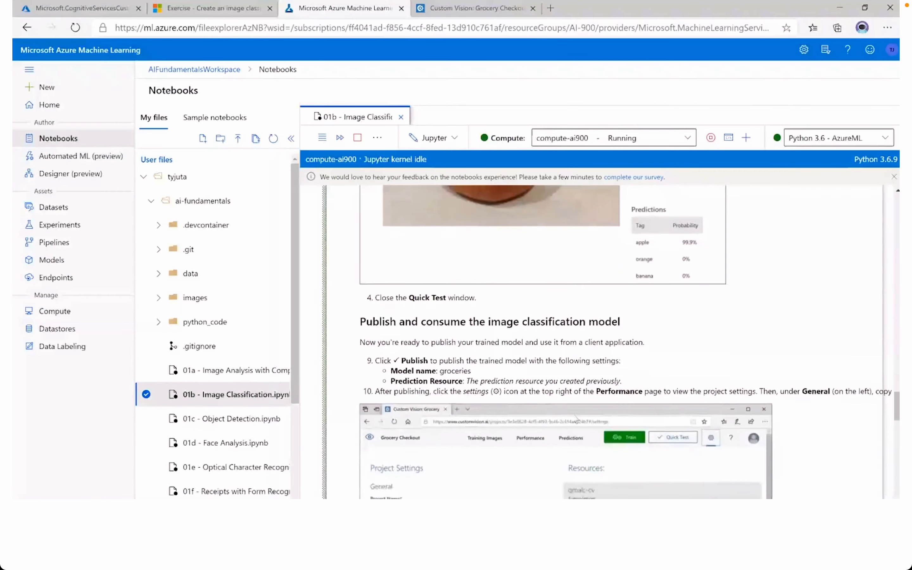
scroll(559, 428, down, 1)
scroll(556, 366, up, 1)
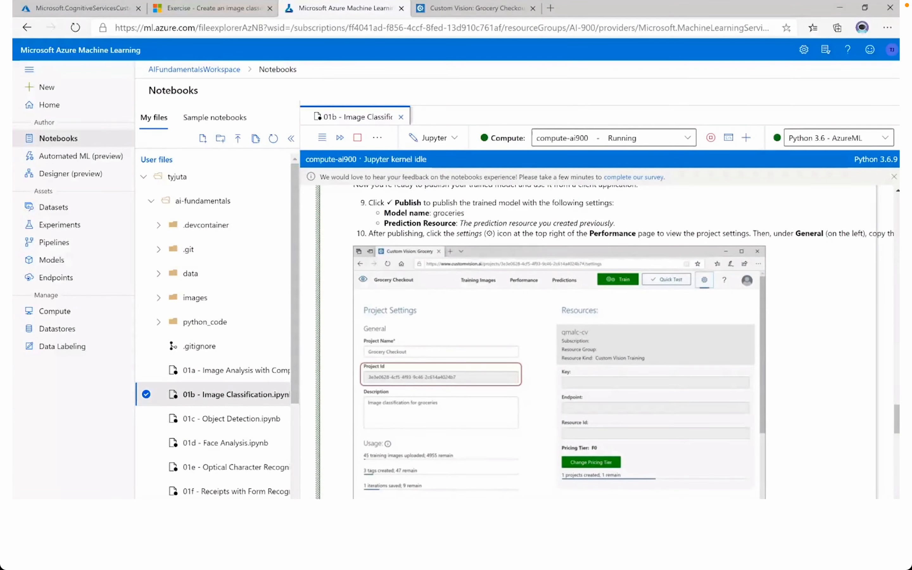
scroll(675, 243, right, 4)
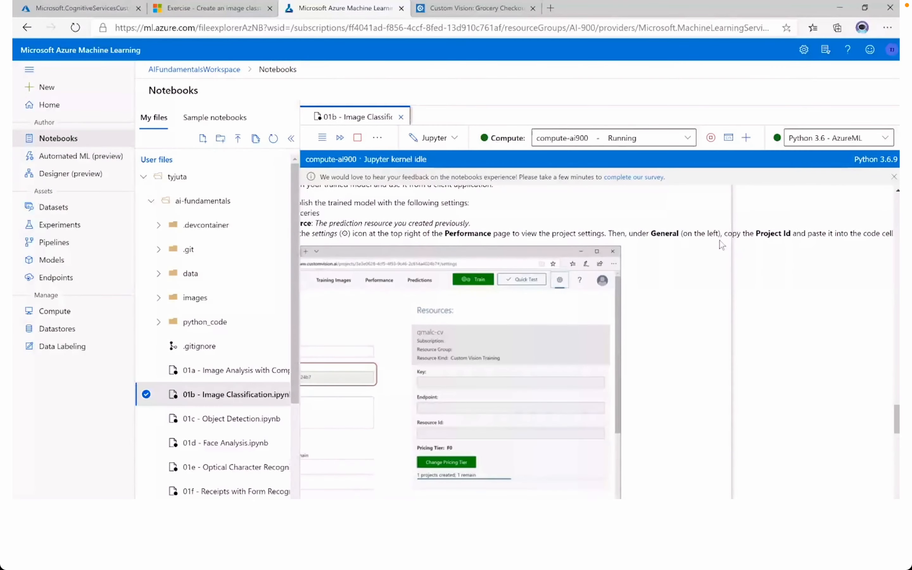
scroll(686, 364, left, 4)
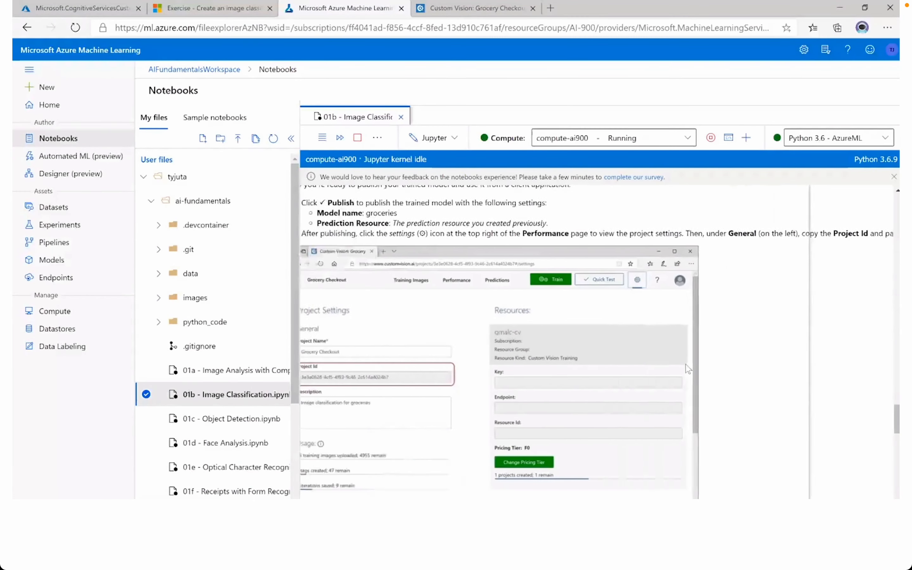
scroll(686, 364, down, 8)
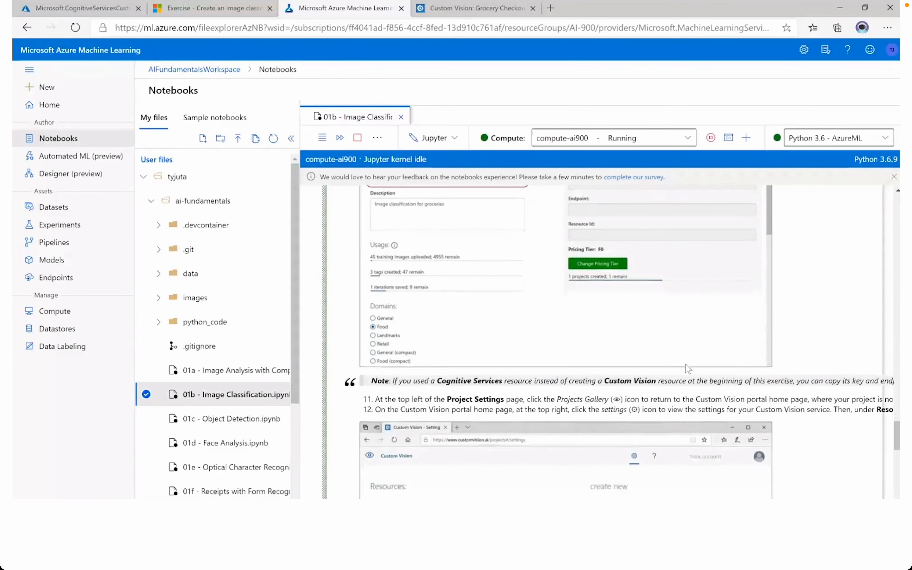
scroll(686, 368, down, 8)
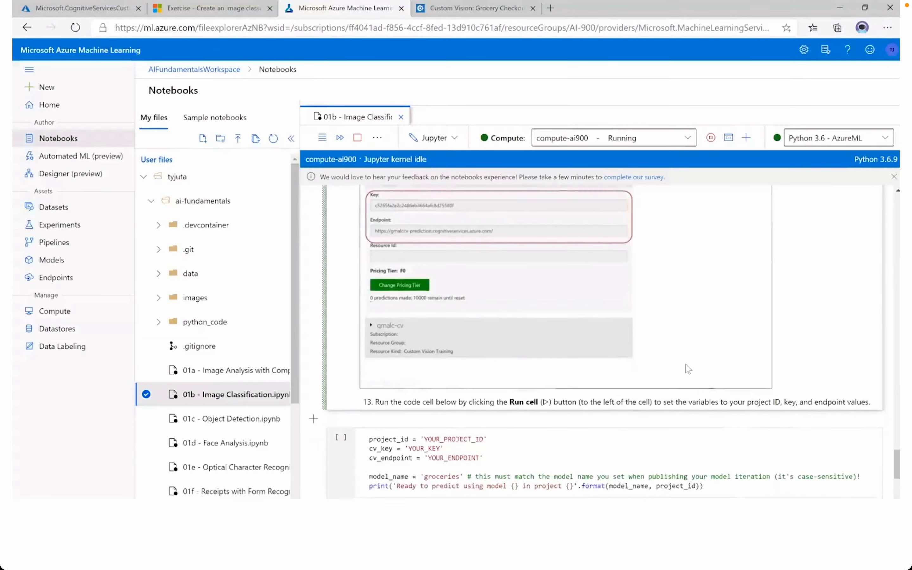
click(424, 382)
drag(424, 415, 479, 414)
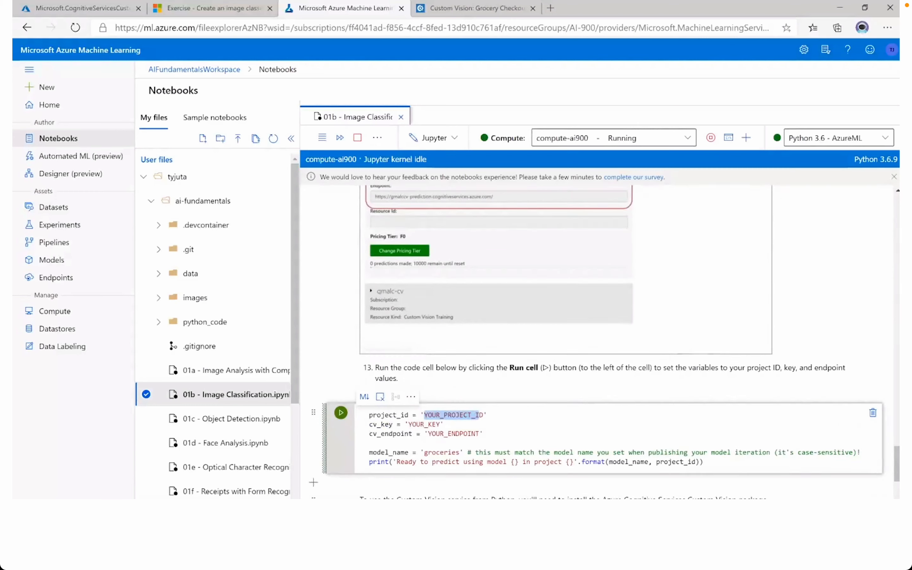
key(BackSpace)
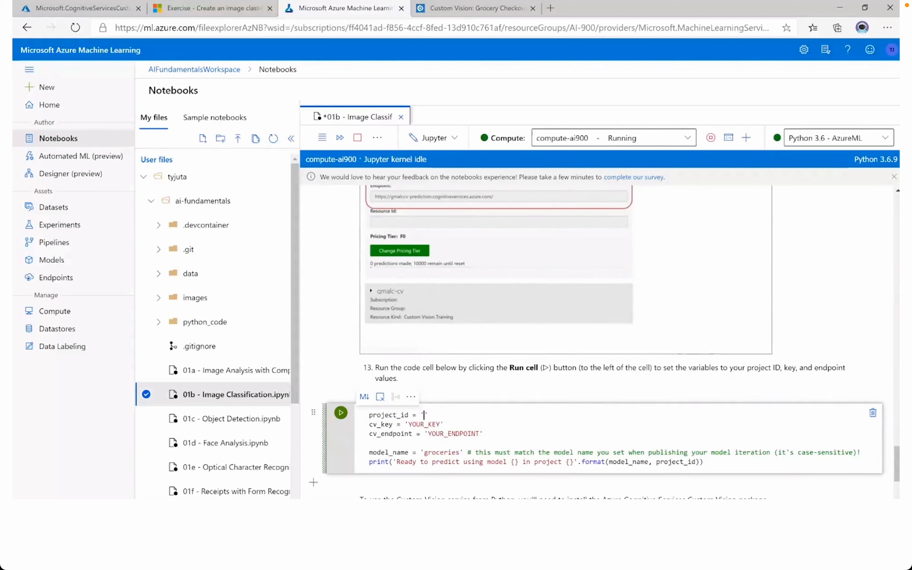
key(ctrl+v)
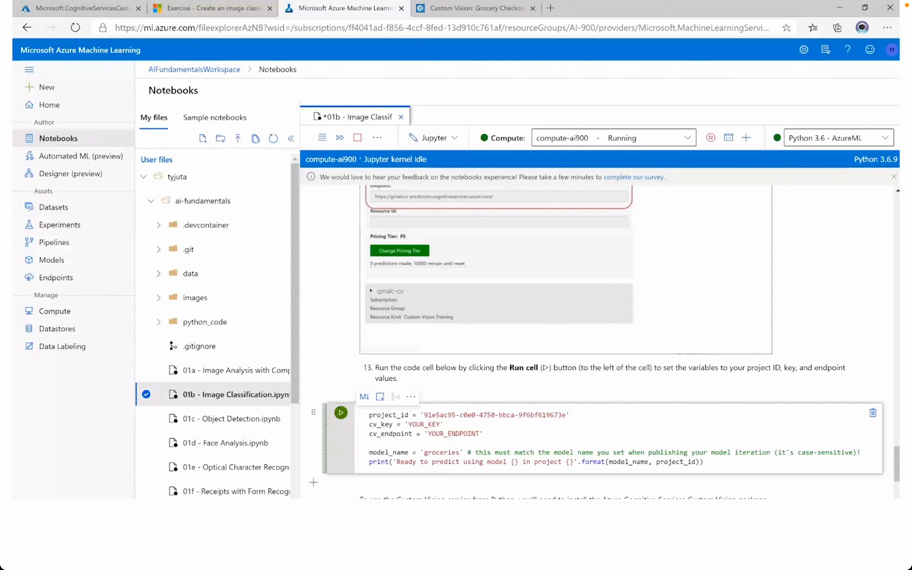
Step: Review the notebook's key and endpoint instructions, and copy the aifundamentalscust-Prediction resource's key from the Custom Vision portal settings
scroll(713, 271, up, 5)
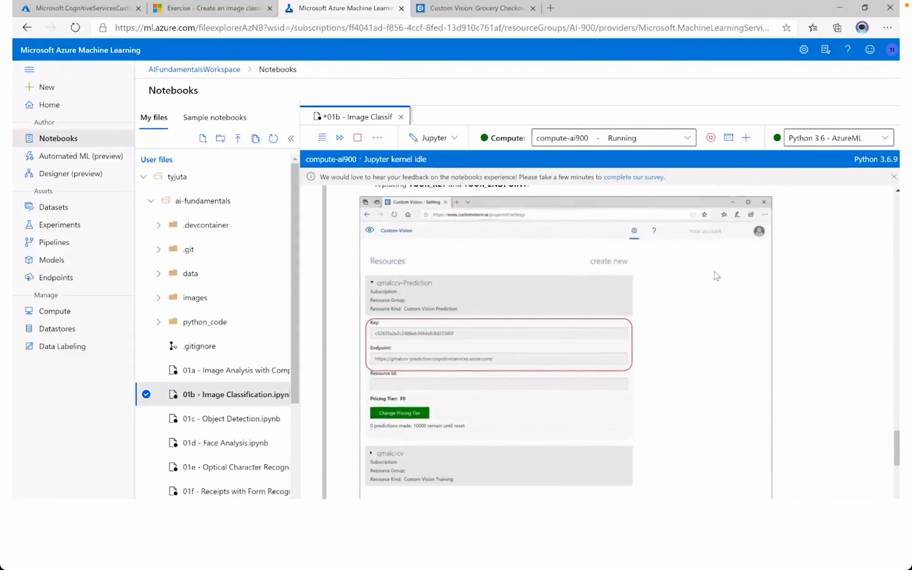
scroll(714, 271, up, 6)
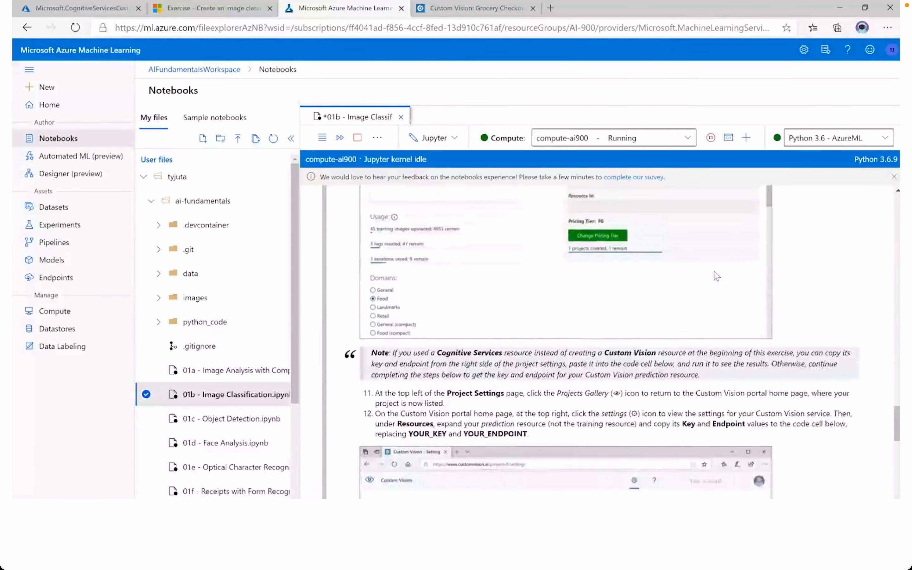
scroll(716, 276, up, 4)
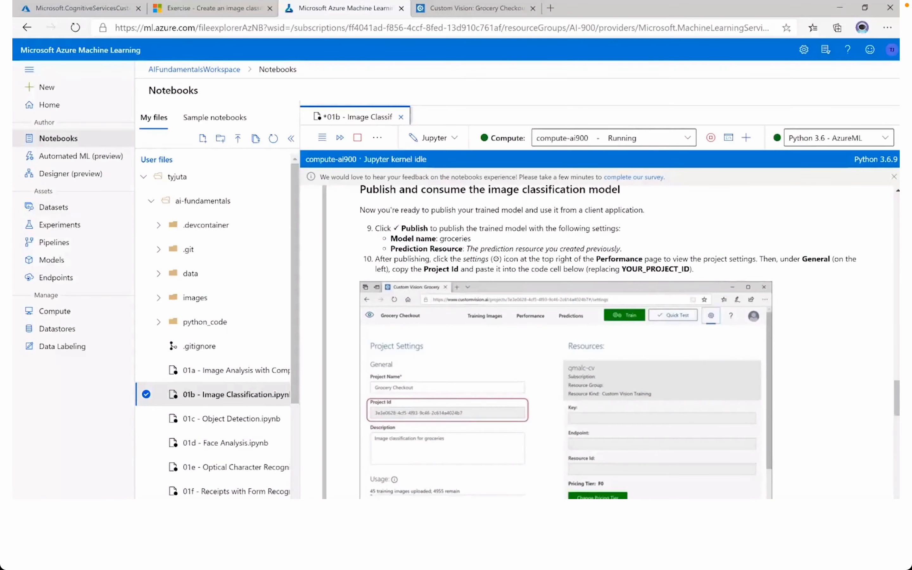
scroll(534, 361, down, 6)
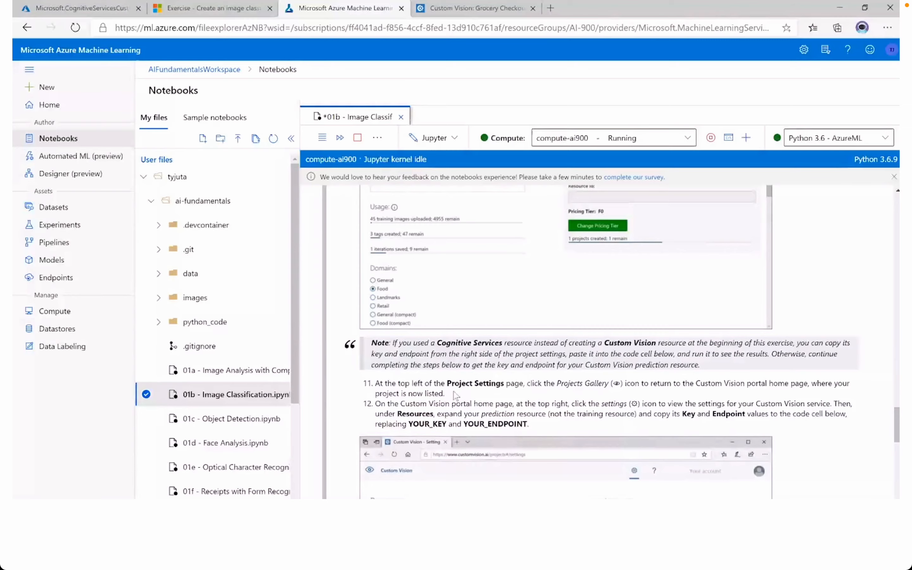
scroll(452, 289, down, 3)
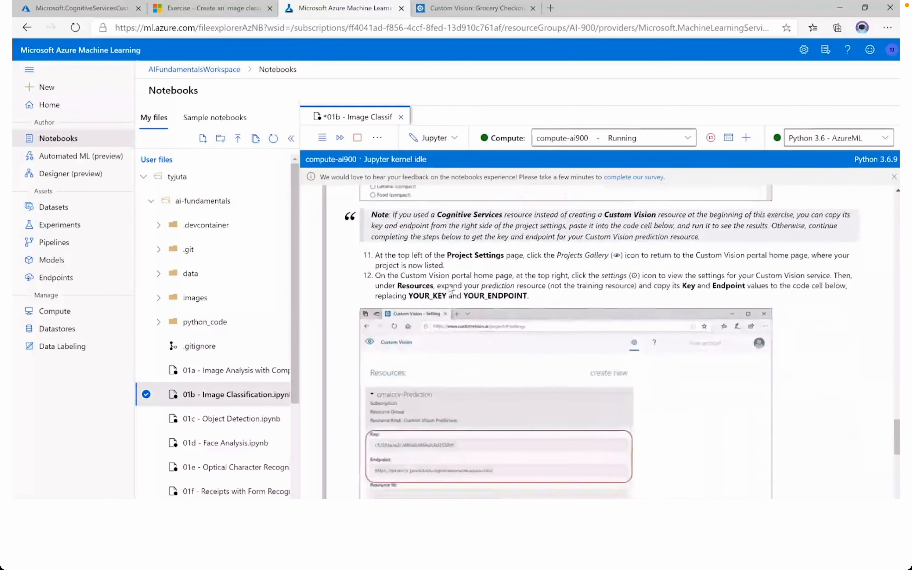
scroll(451, 288, down, 7)
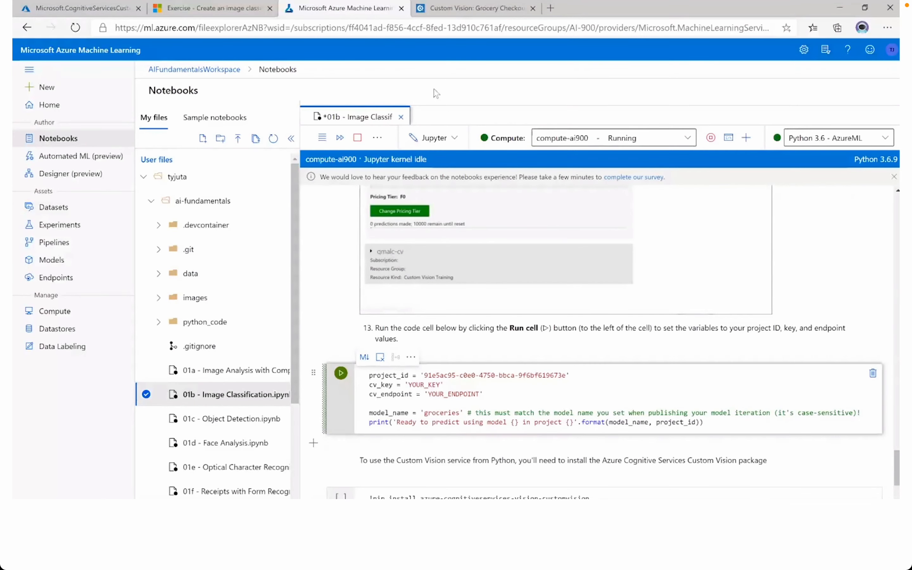
click(463, 11)
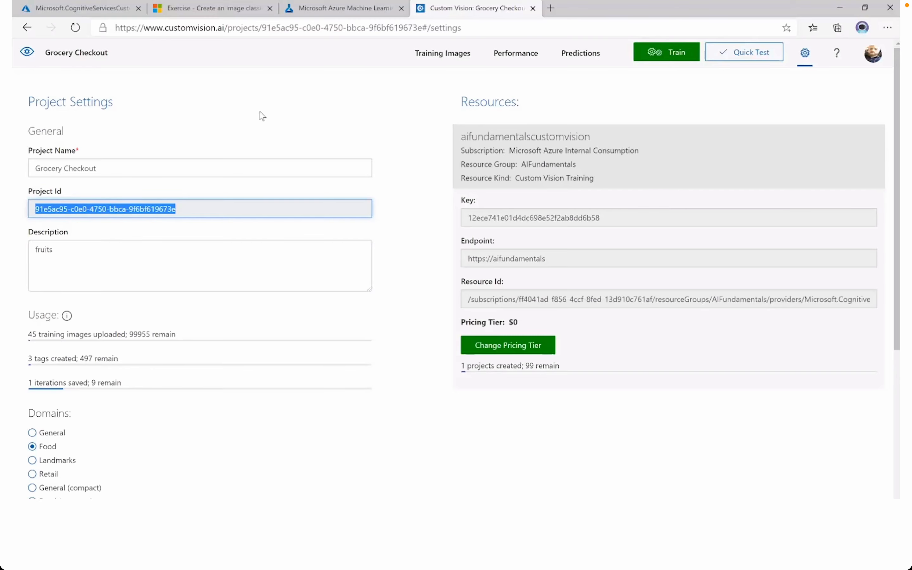
click(29, 52)
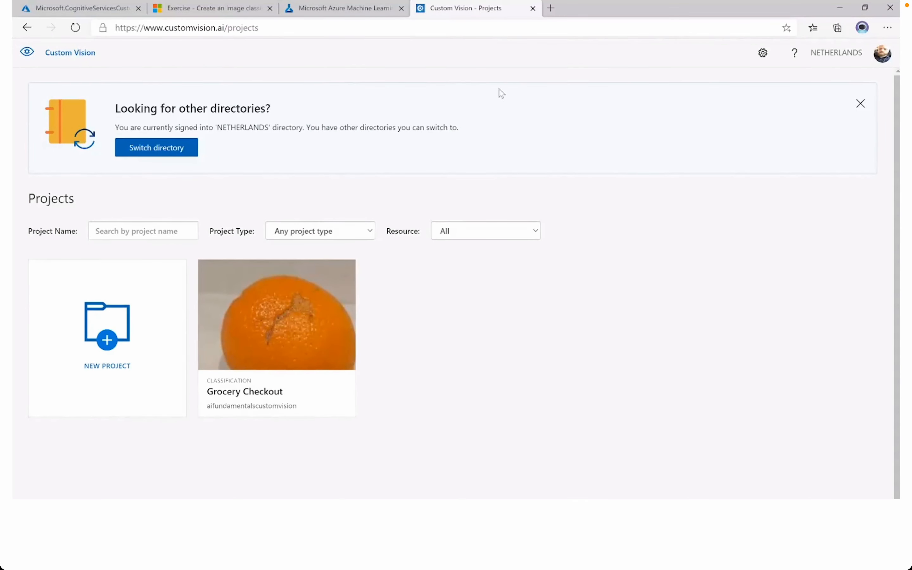
click(761, 56)
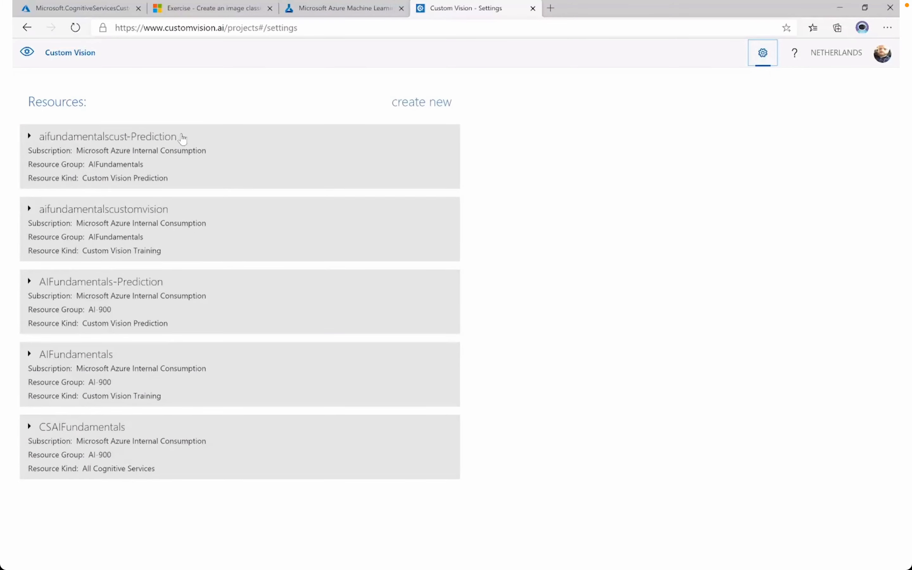
click(88, 139)
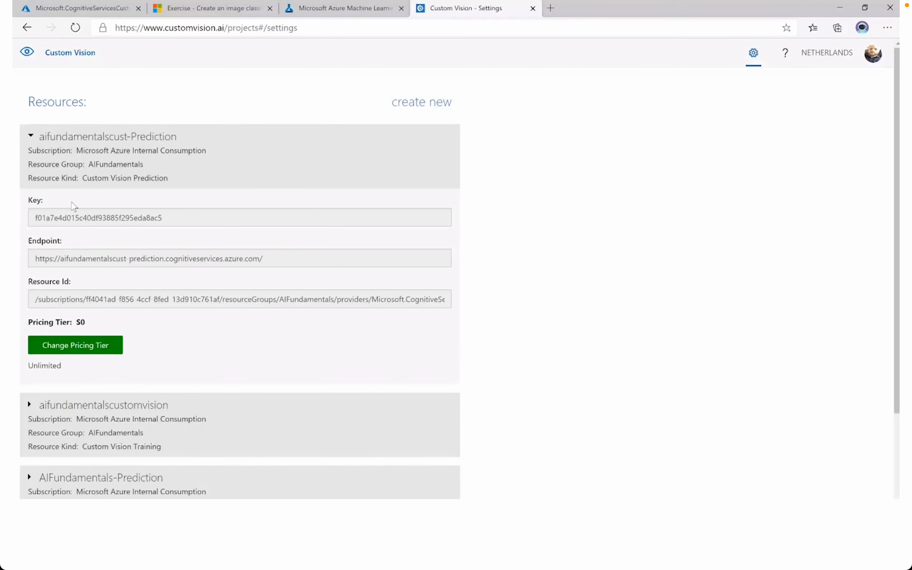
drag(34, 217, 163, 218)
key(ctrl+c)
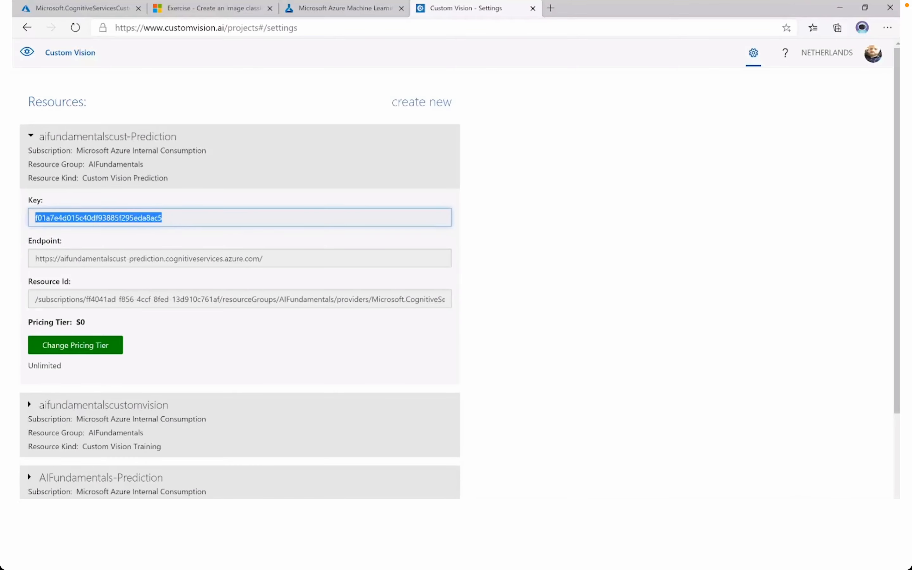
Step: Replace the YOUR_KEY placeholder in the Azure Machine Learning notebook's variables cell with the copied prediction key
click(333, 8)
click(408, 384)
drag(408, 385, 440, 384)
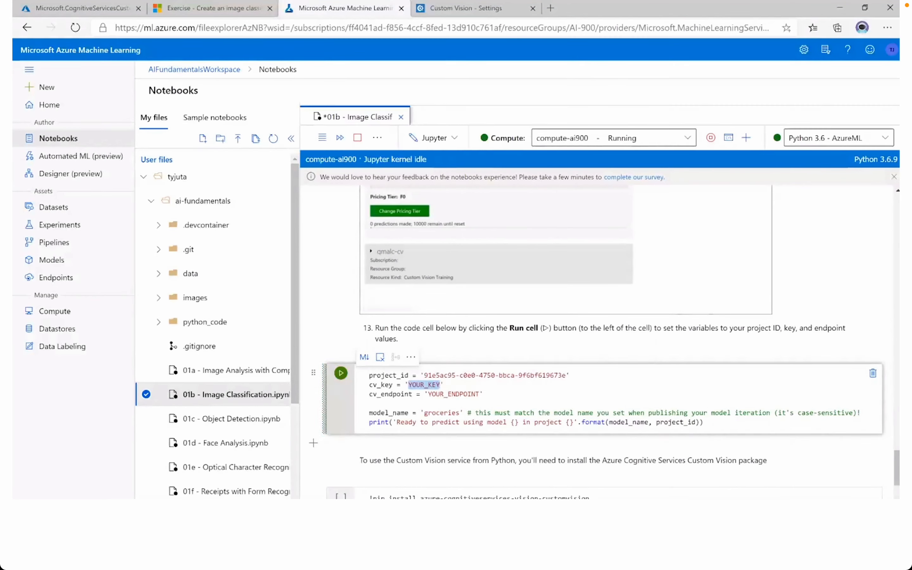
key(ctrl+v)
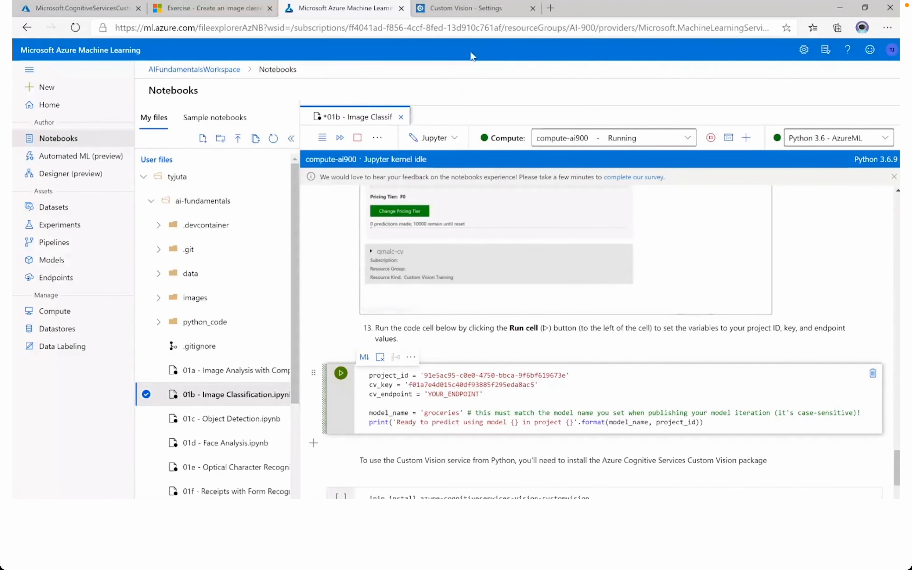
Step: Copy the aifundamentalscust-Prediction endpoint from Custom Vision and use it to replace YOUR_ENDPOINT in the notebook's variables cell
click(479, 14)
click(35, 259)
drag(263, 259, 35, 258)
key(ctrl+c)
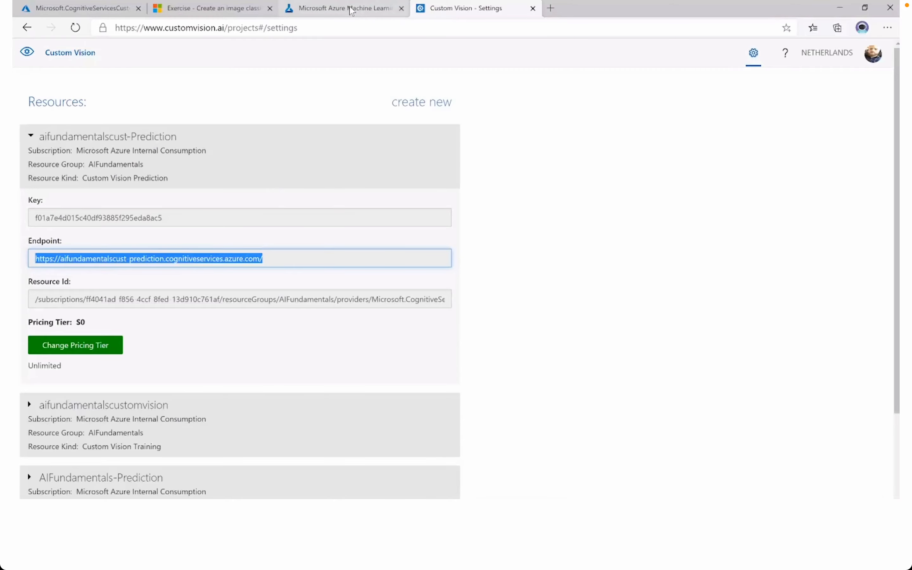
click(350, 10)
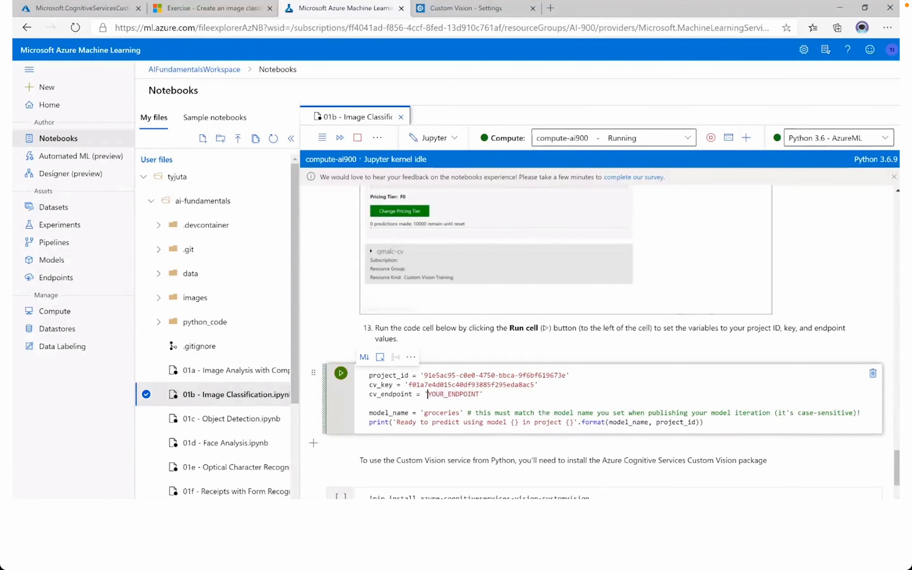
drag(428, 394, 479, 394)
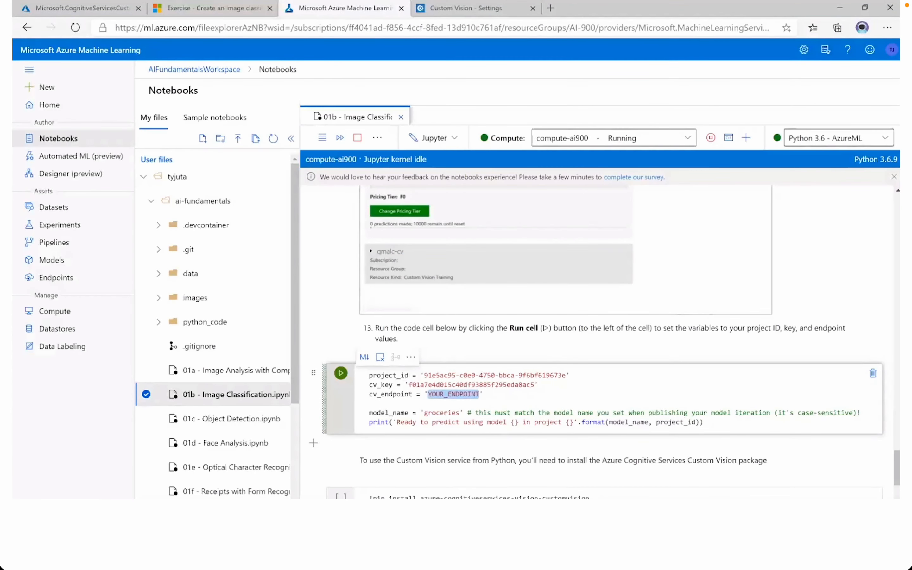
key(ctrl+v)
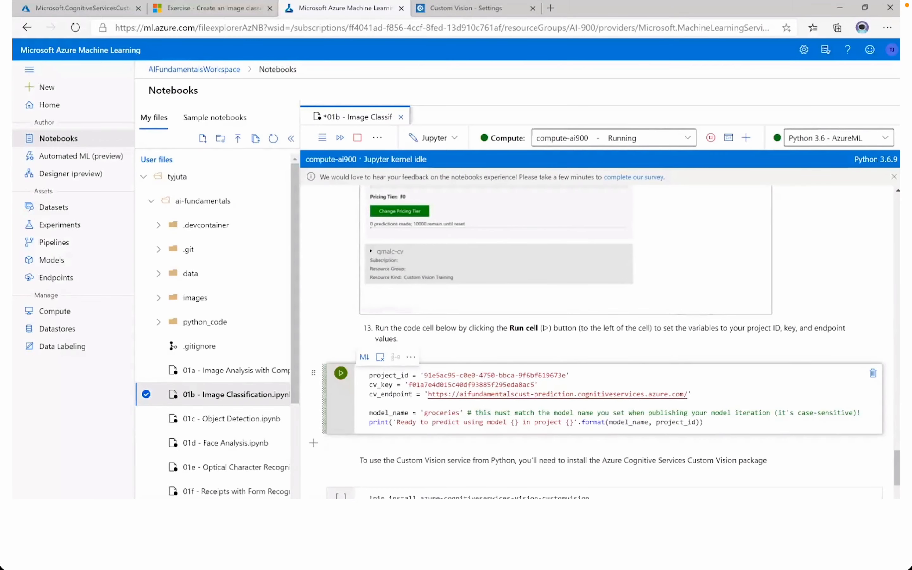
Step: Run the code cell that sets the project ID, key, endpoint and model name, and check its output
scroll(597, 343, down, 1)
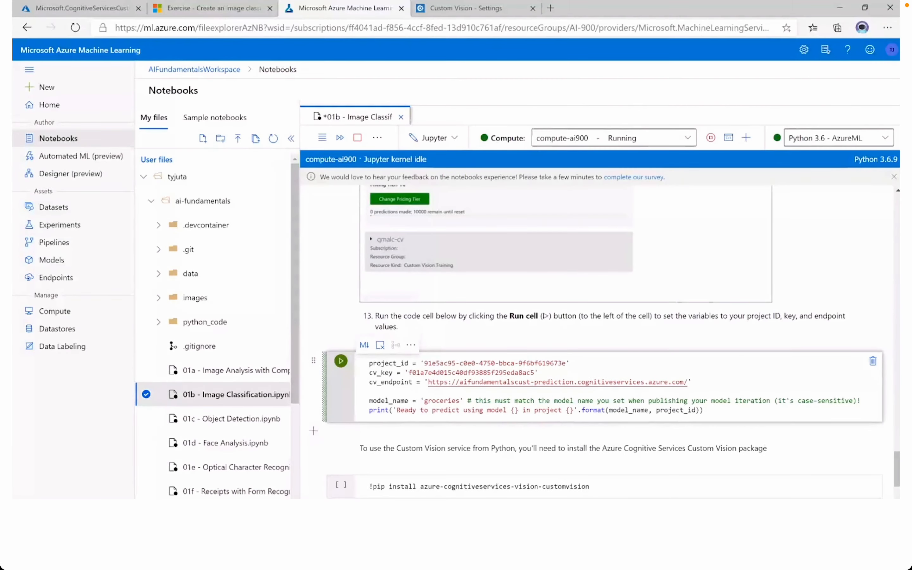
click(341, 361)
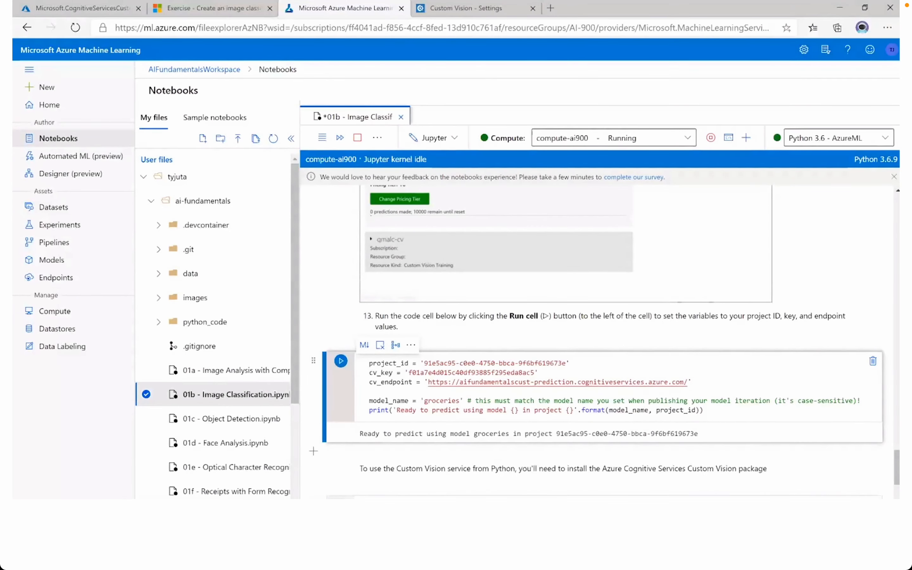
drag(516, 434, 572, 434)
click(573, 434)
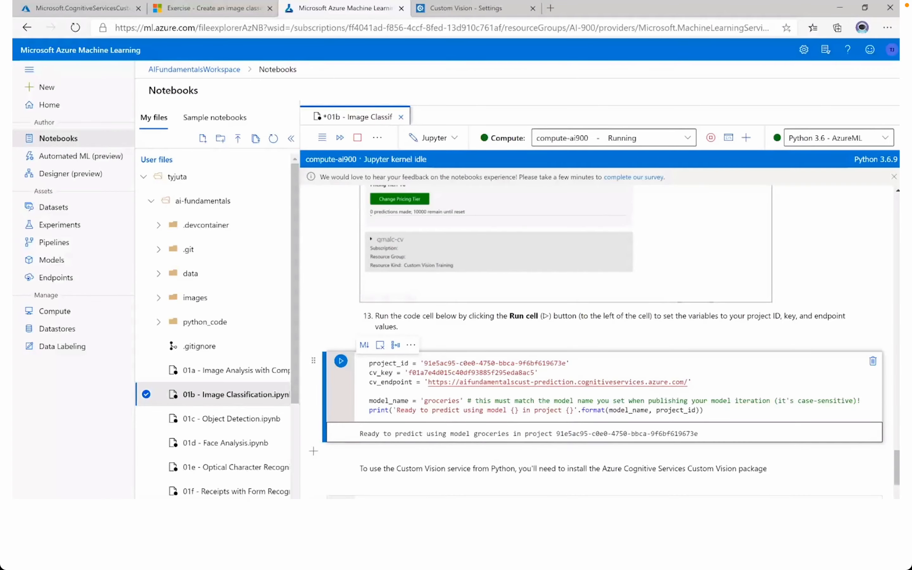
Step: Install the azure-cognitiveservices-vision-customvision package by running its pip install cell, and look through the output
scroll(605, 342, down, 3)
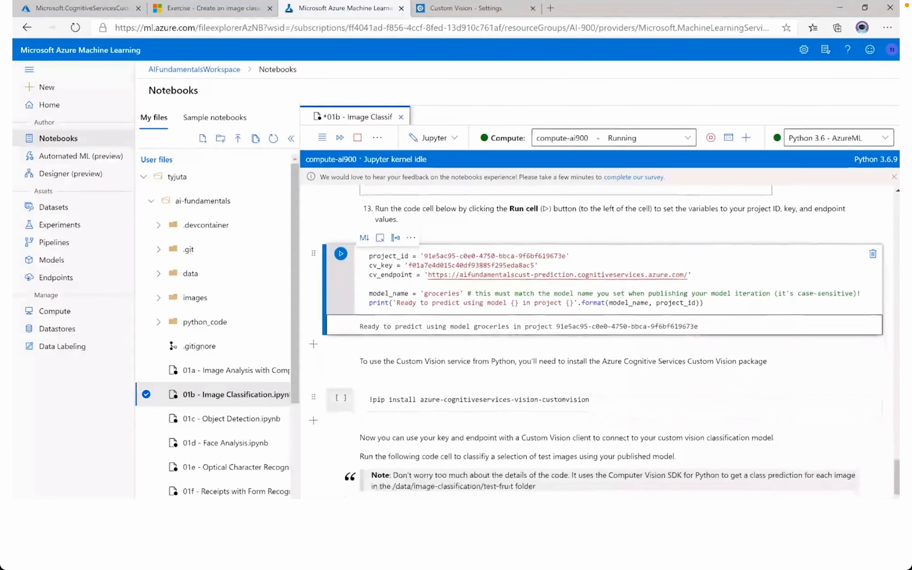
scroll(605, 342, down, 3)
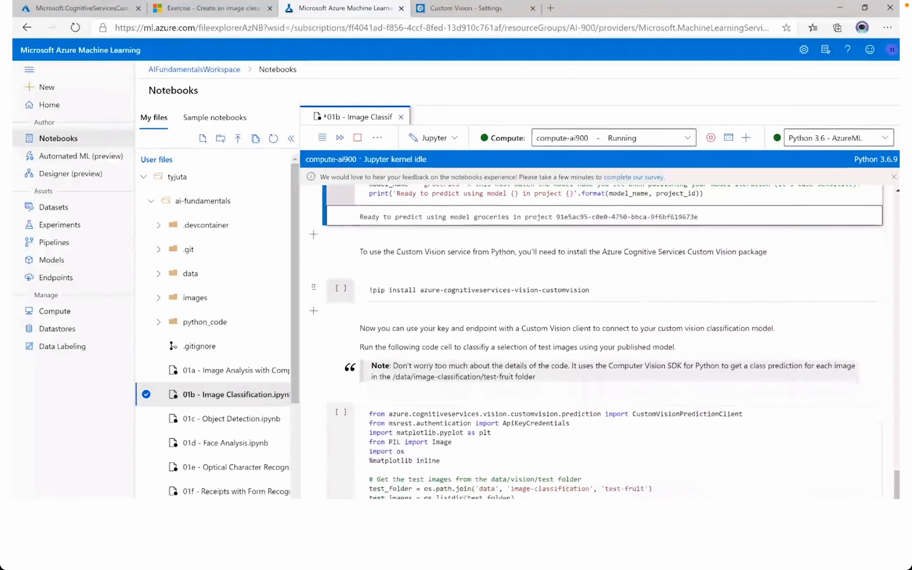
click(341, 290)
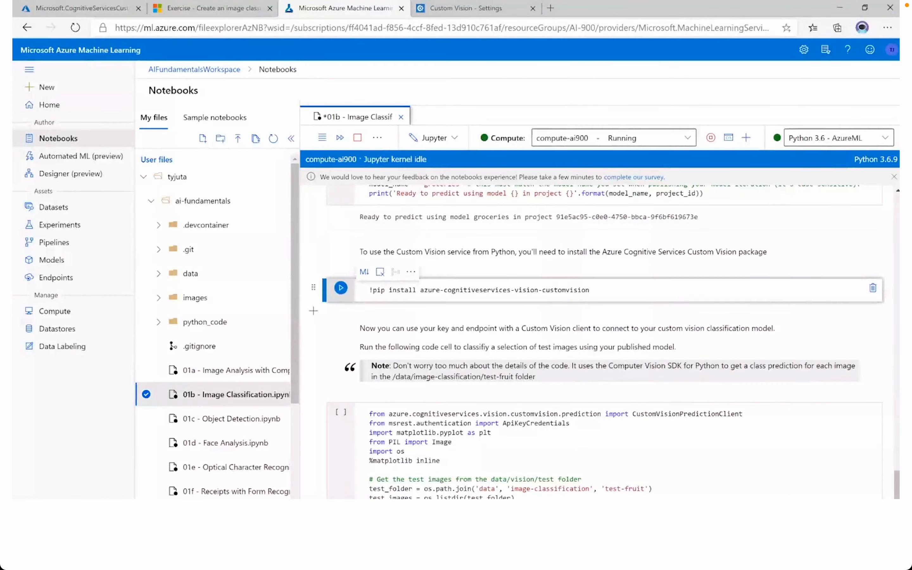
click(341, 289)
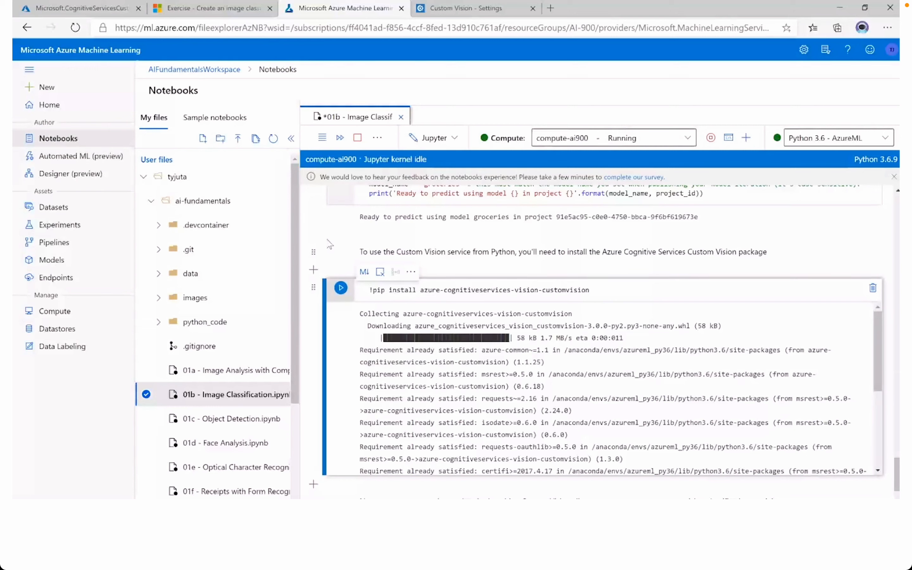
scroll(603, 388, down, 5)
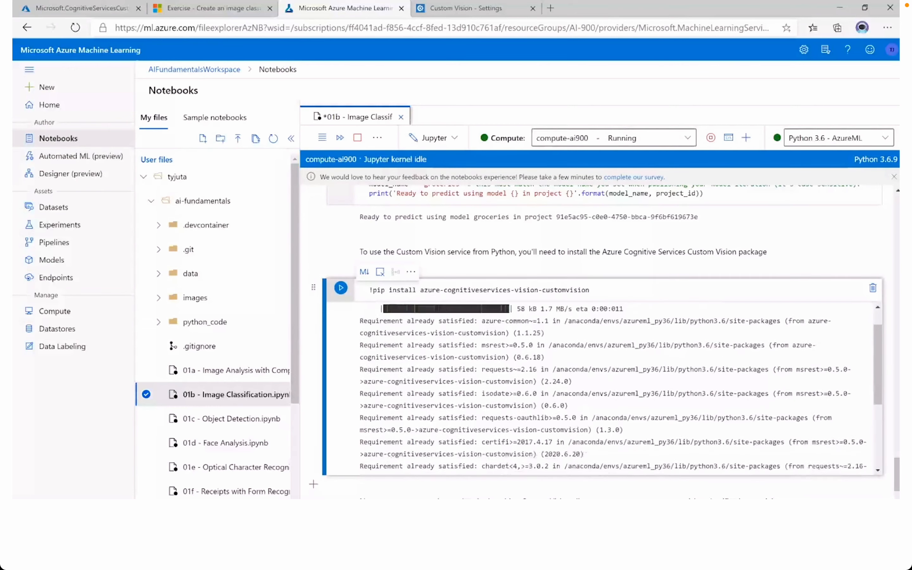
Step: Review and run the code cell that classifies the test-fruit images with the published model, and view the predicted classes
scroll(603, 388, down, 10)
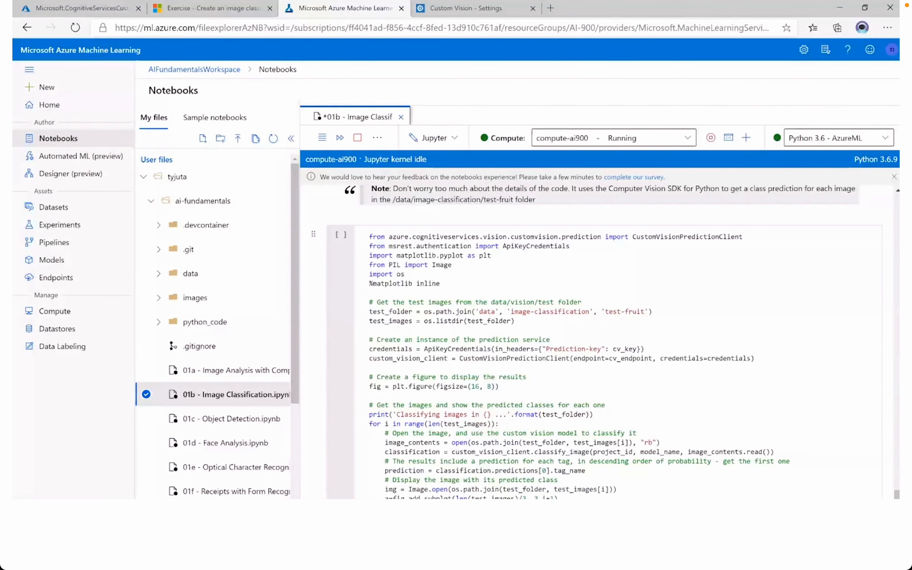
mouse_move(341, 234)
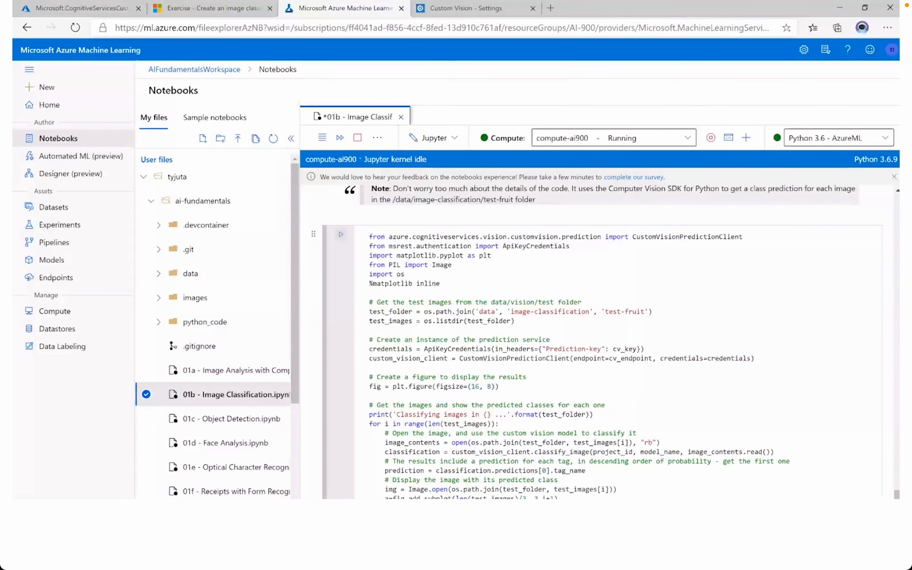
scroll(584, 340, down, 2)
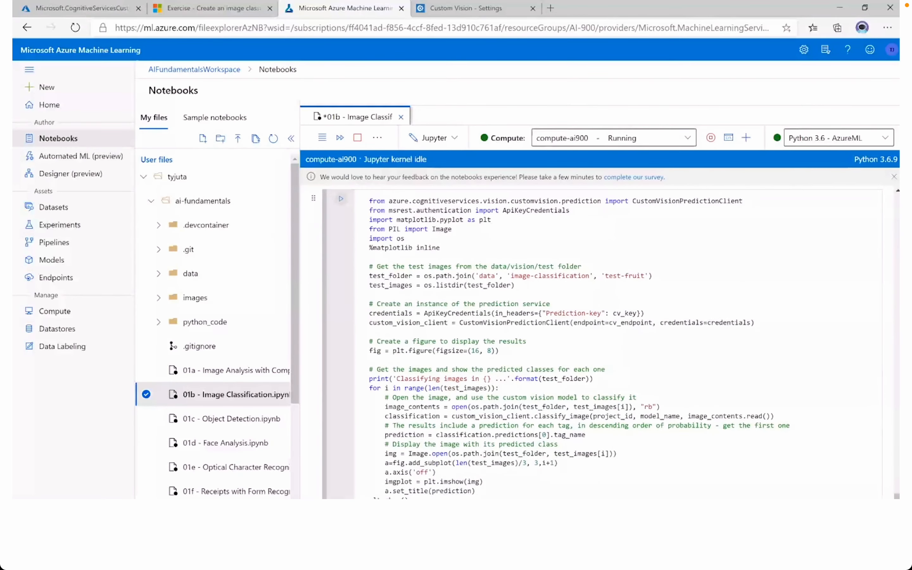
scroll(584, 339, down, 3)
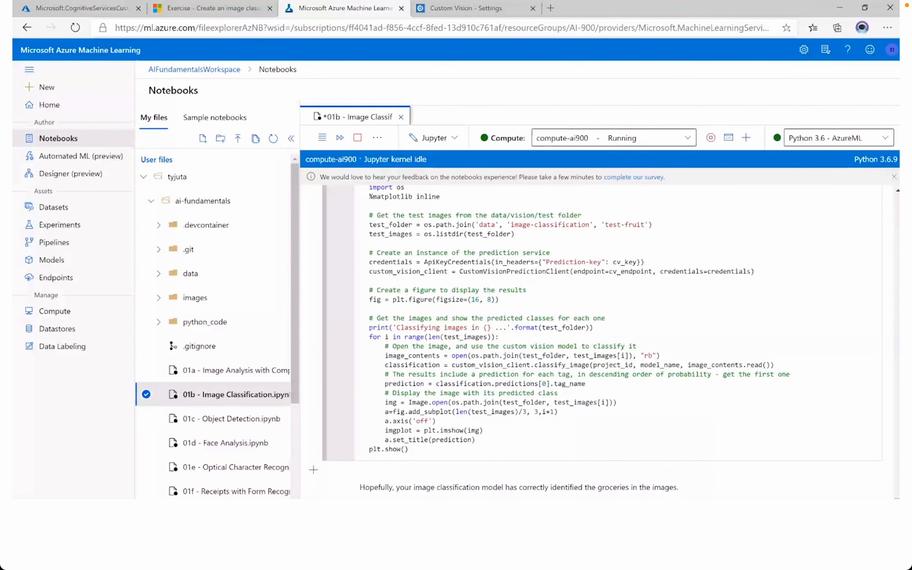
scroll(369, 425, down, 1)
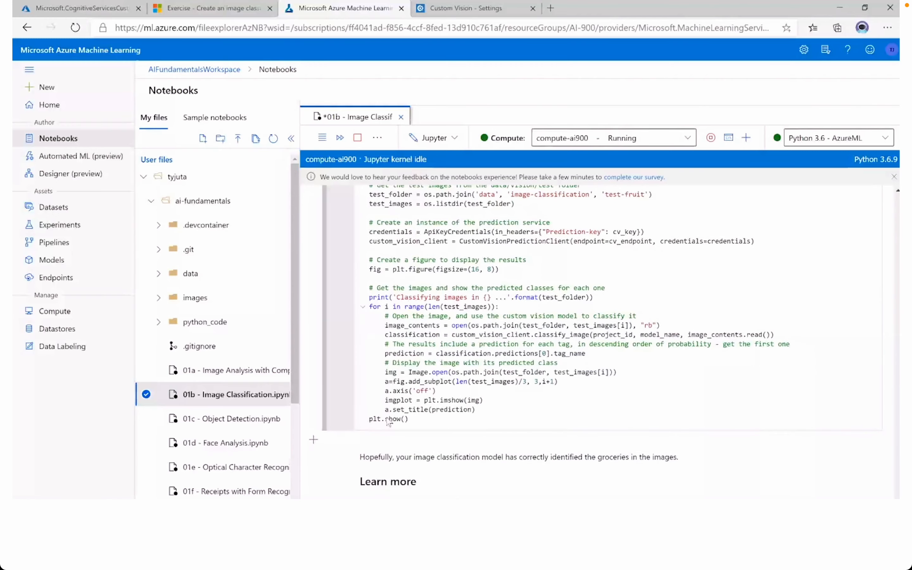
click(417, 424)
scroll(415, 339, up, 4)
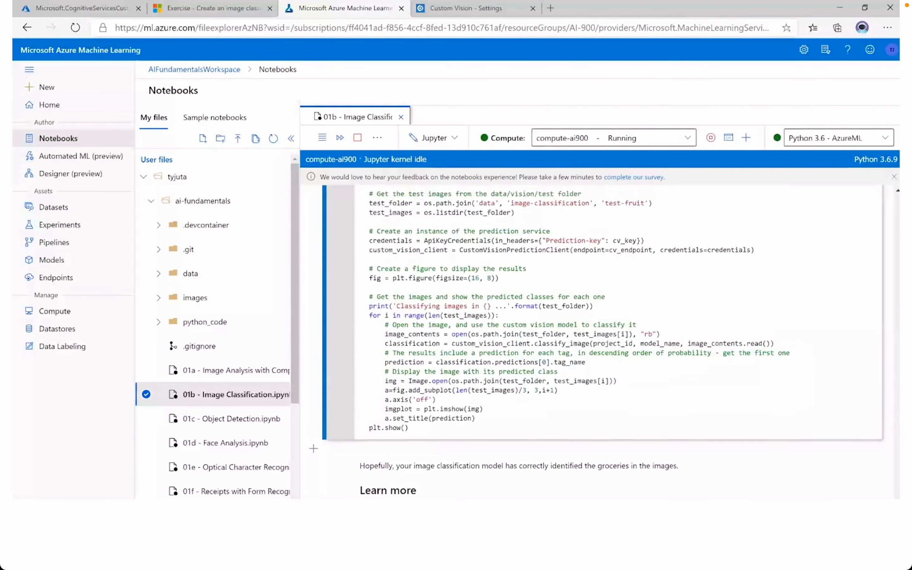
click(341, 262)
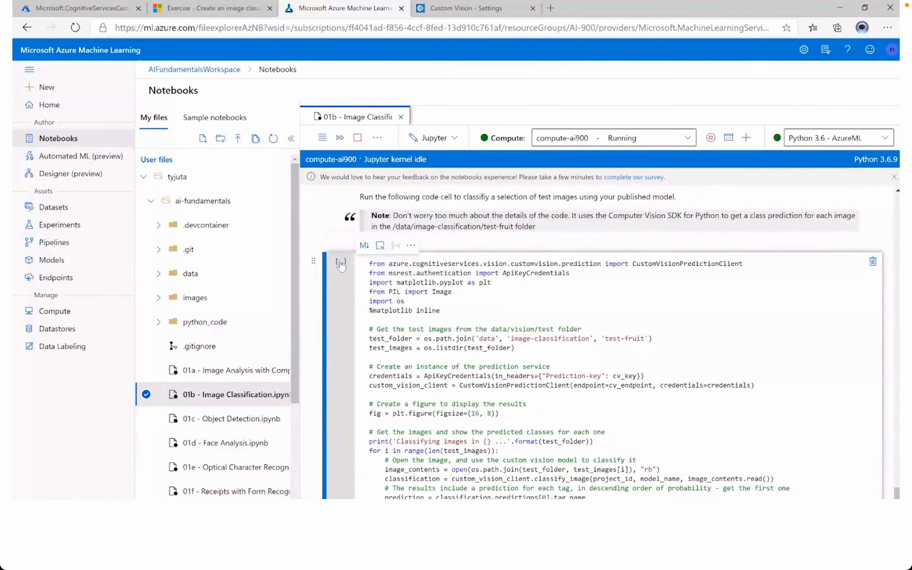
scroll(357, 468, down, 4)
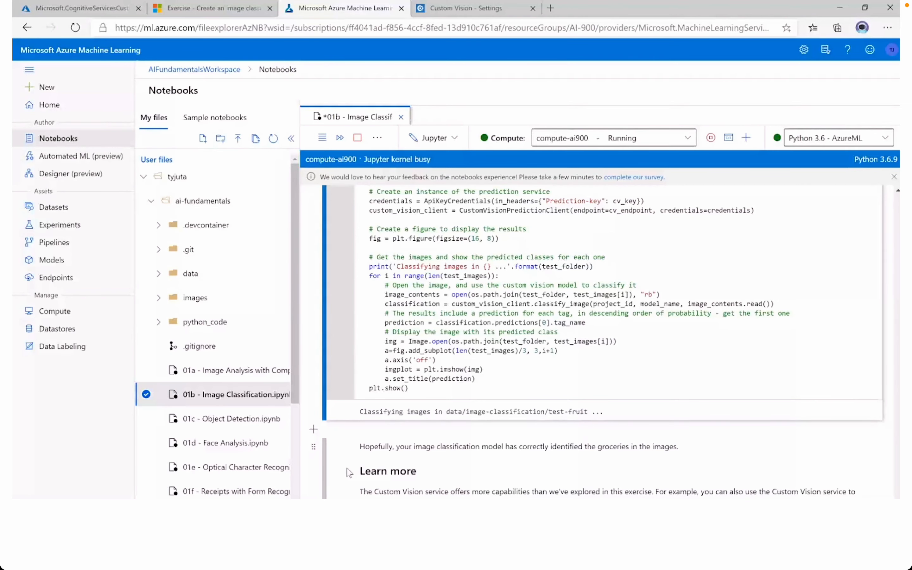
scroll(349, 473, up, 5)
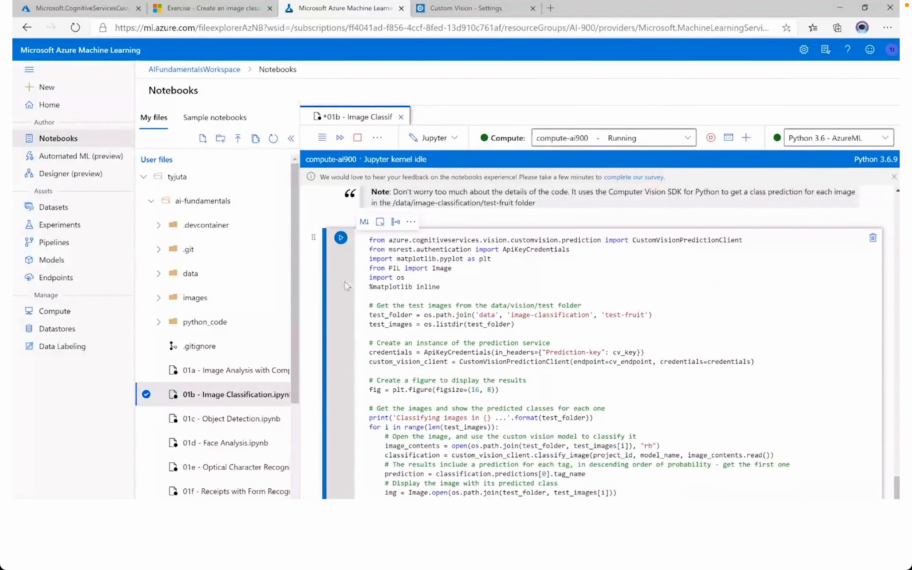
scroll(339, 337, down, 3)
scroll(341, 341, down, 5)
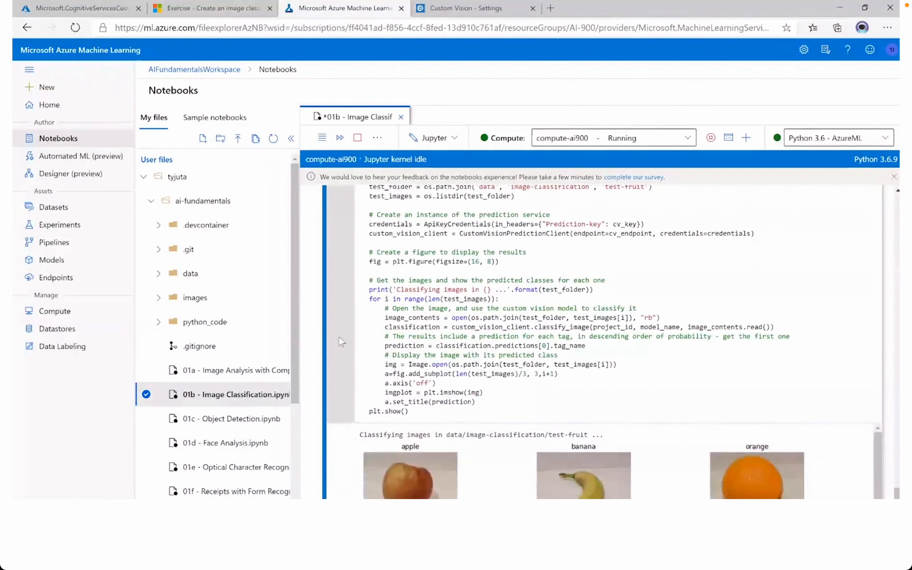
Step: Look through the predicted fruit class of each test image in the classification cell's output
scroll(342, 341, down, 1)
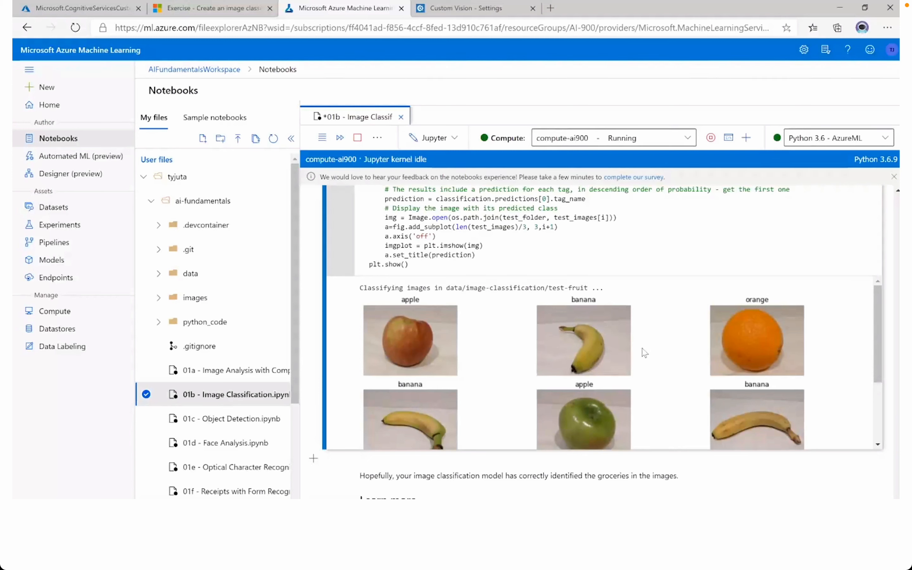
drag(876, 311, 889, 382)
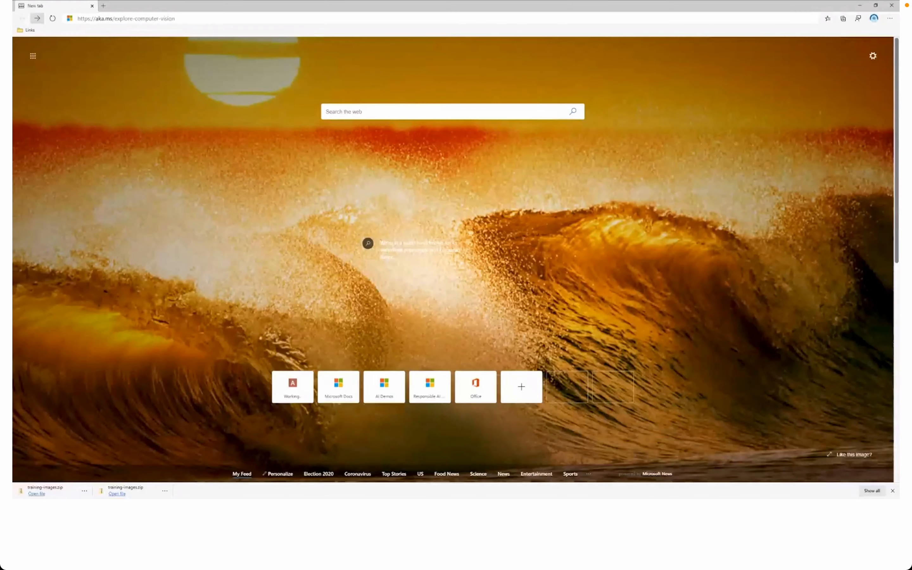
Step: Open aka.ms/explore-computer-vision and look through the modules of the Explore computer vision in Microsoft Azure learning path
click(177, 18)
key(Return)
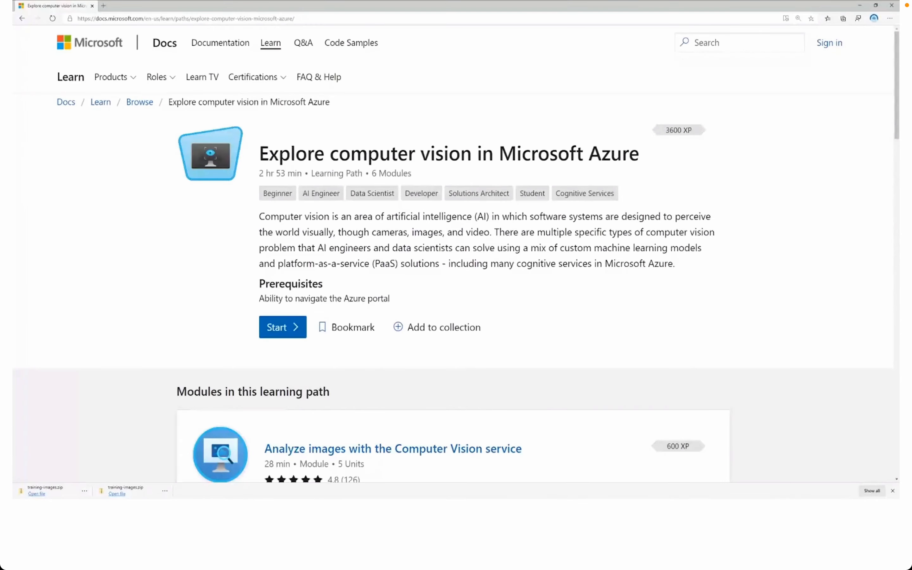
scroll(353, 245, down, 5)
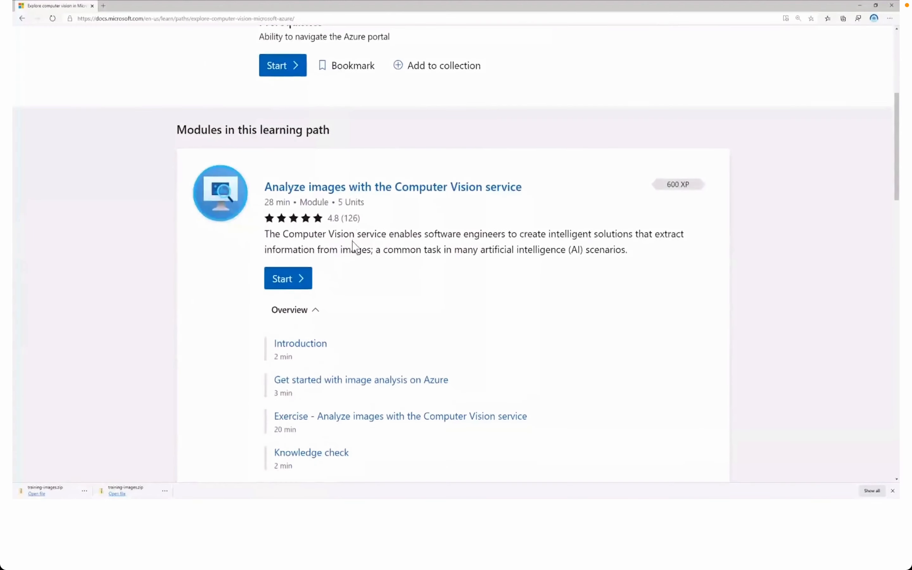
scroll(353, 245, down, 1)
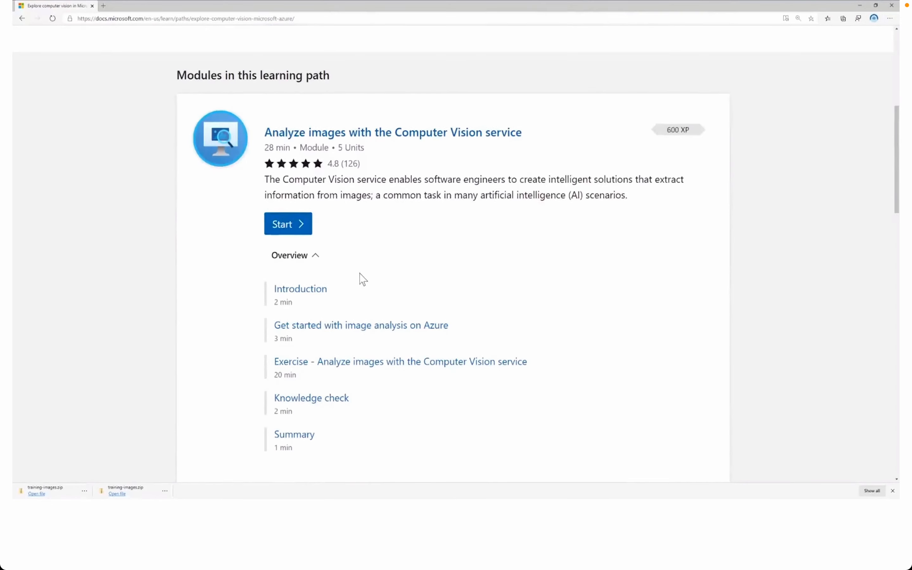
scroll(361, 279, down, 7)
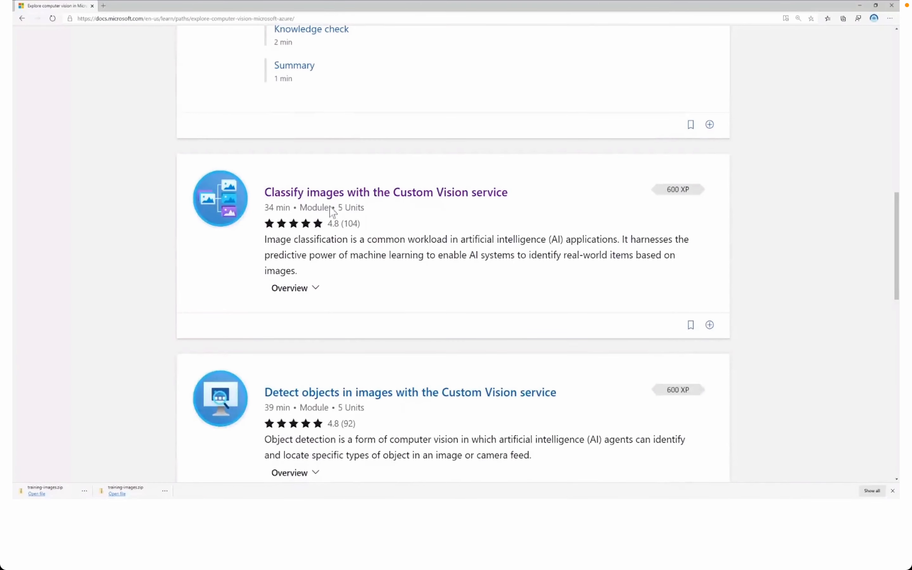
scroll(326, 301, down, 5)
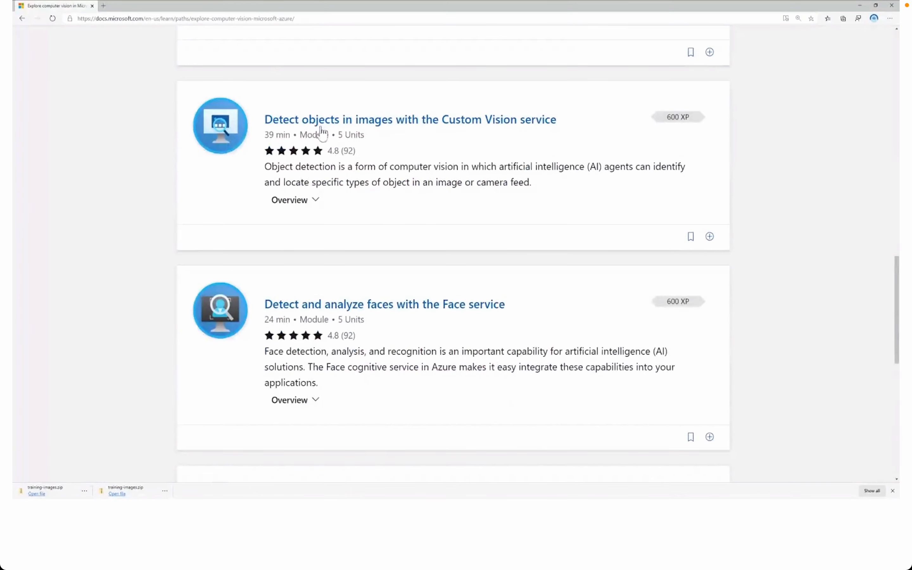
scroll(315, 281, down, 2)
scroll(354, 314, down, 3)
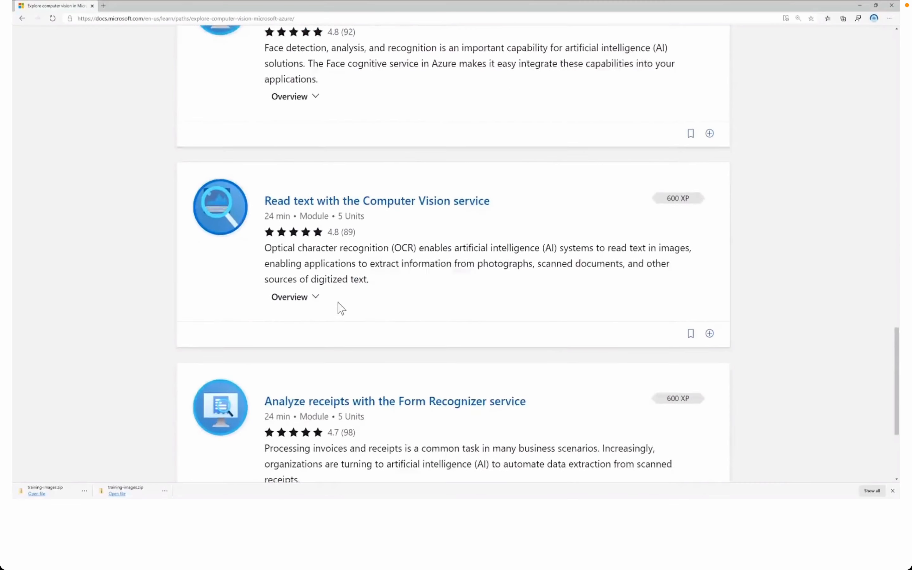
scroll(341, 308, down, 3)
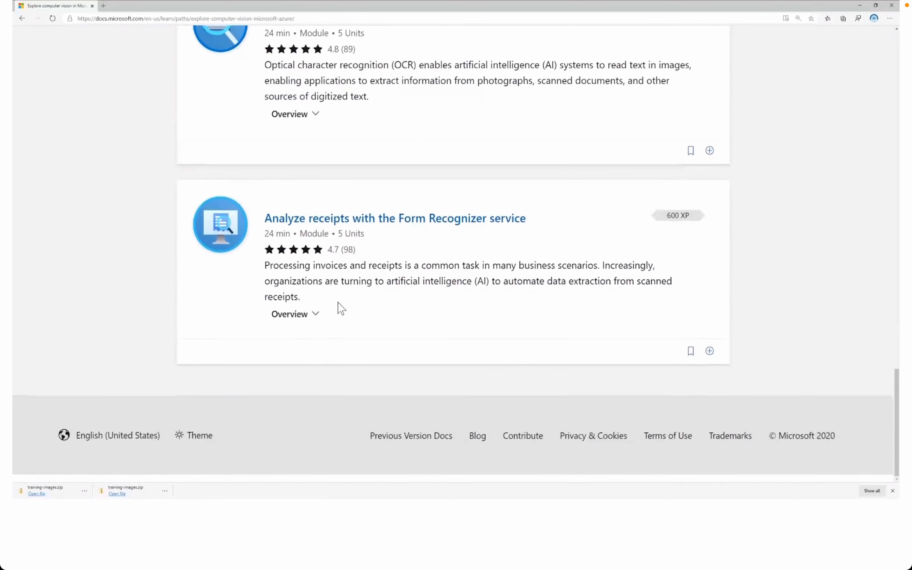
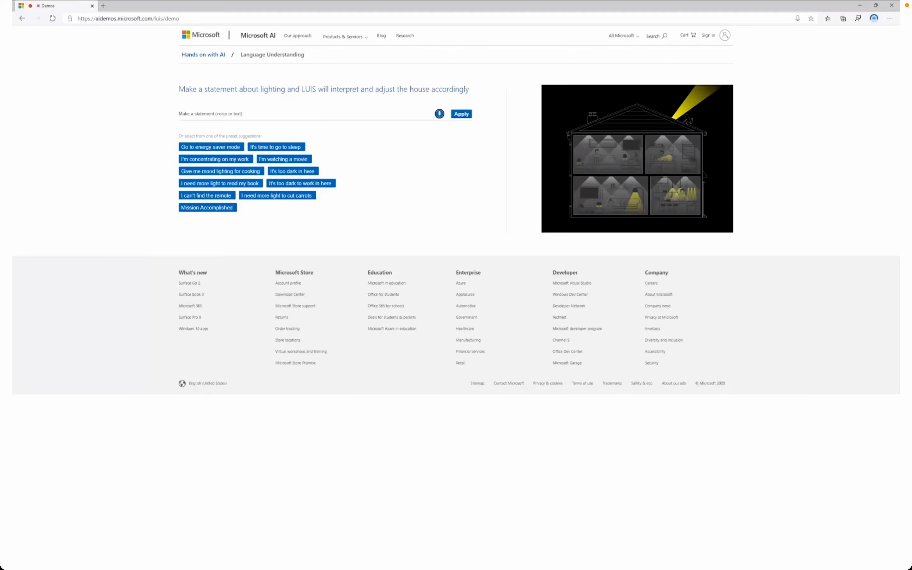
Step: Switch to Azure Machine Learning studio and open the 02d - Language Understanding notebook from the ai-fundamentals files
key(alt+Tab)
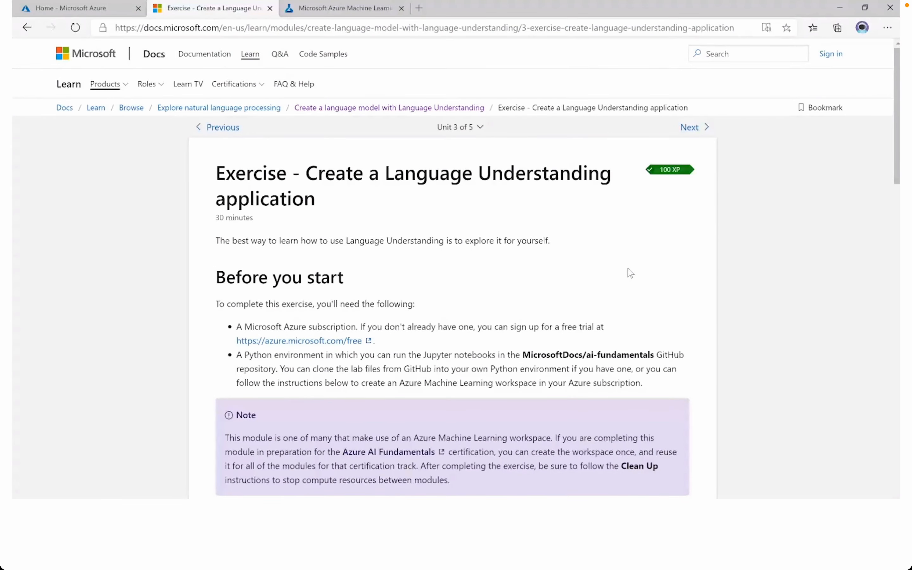
click(340, 10)
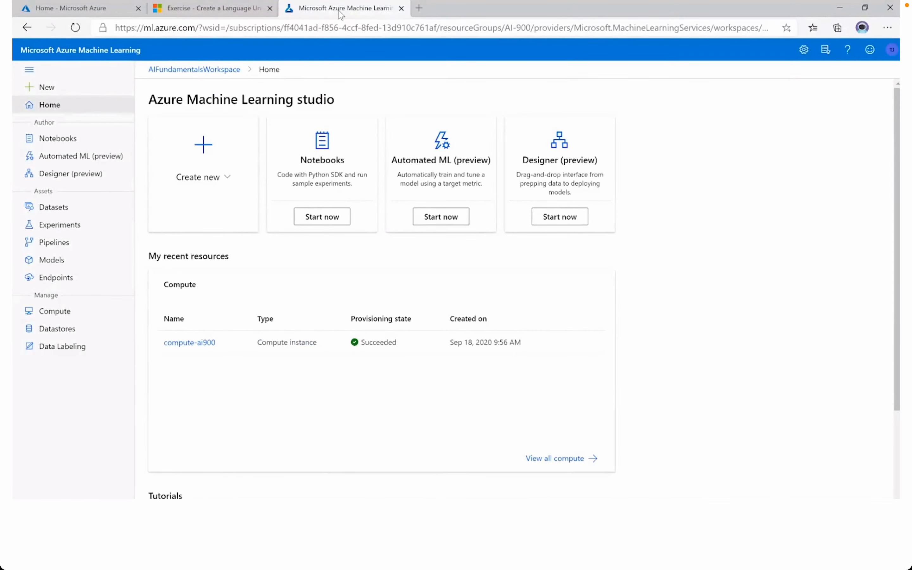
click(58, 138)
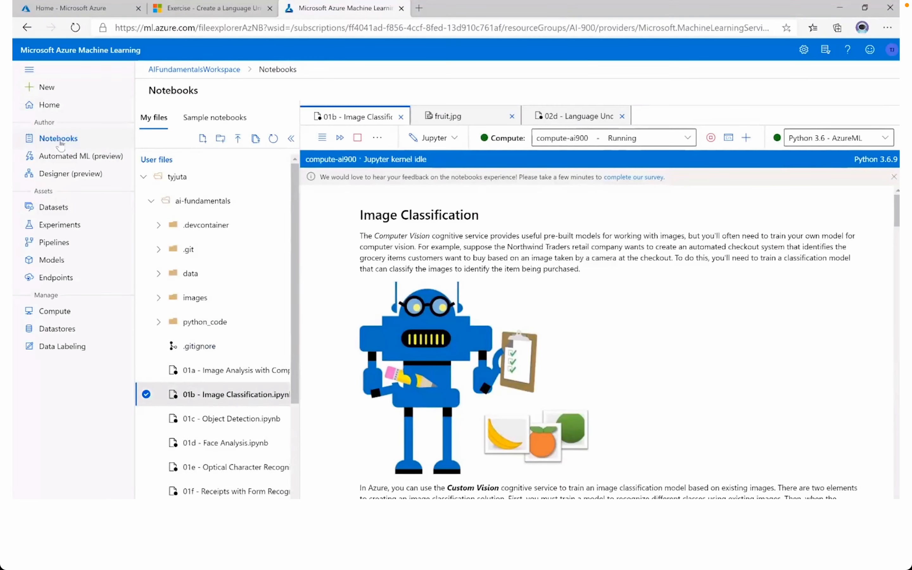
scroll(207, 320, down, 4)
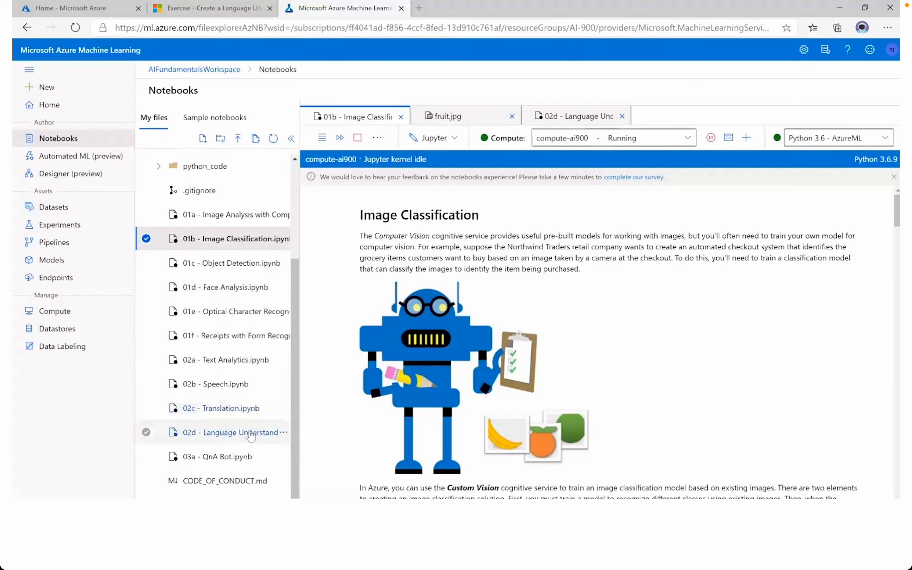
click(229, 433)
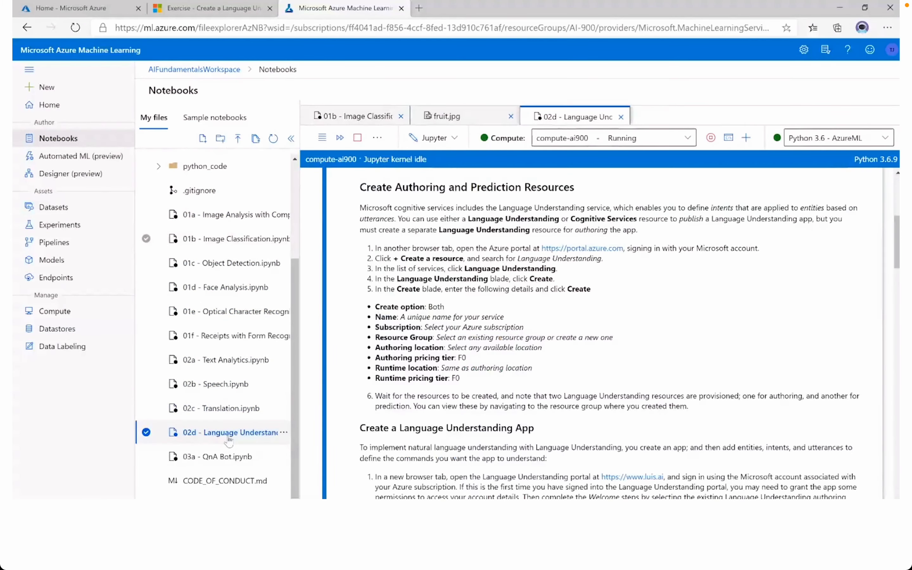
Step: Read the notebook's Create Authoring and Prediction Resources instructions and select the service name Language Understanding in step 3
scroll(463, 345, up, 7)
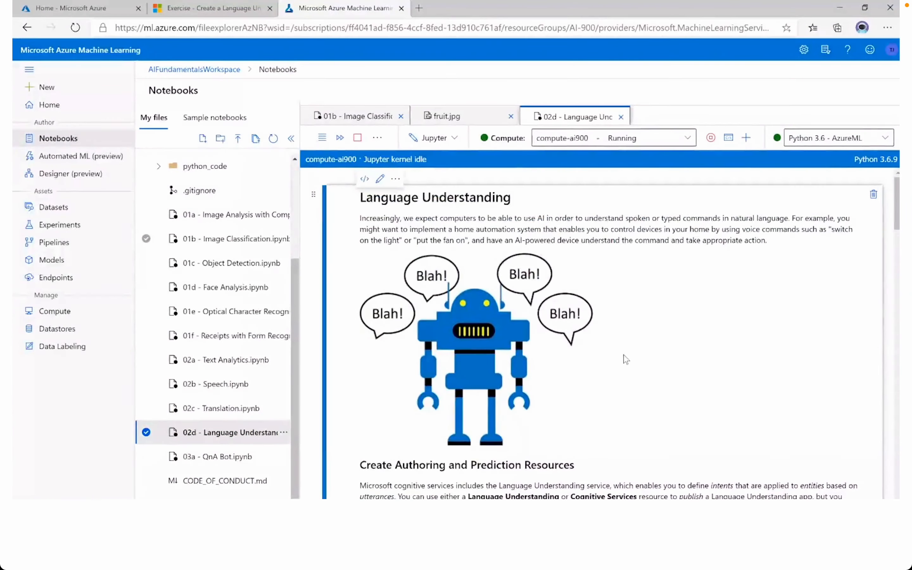
scroll(623, 387, down, 5)
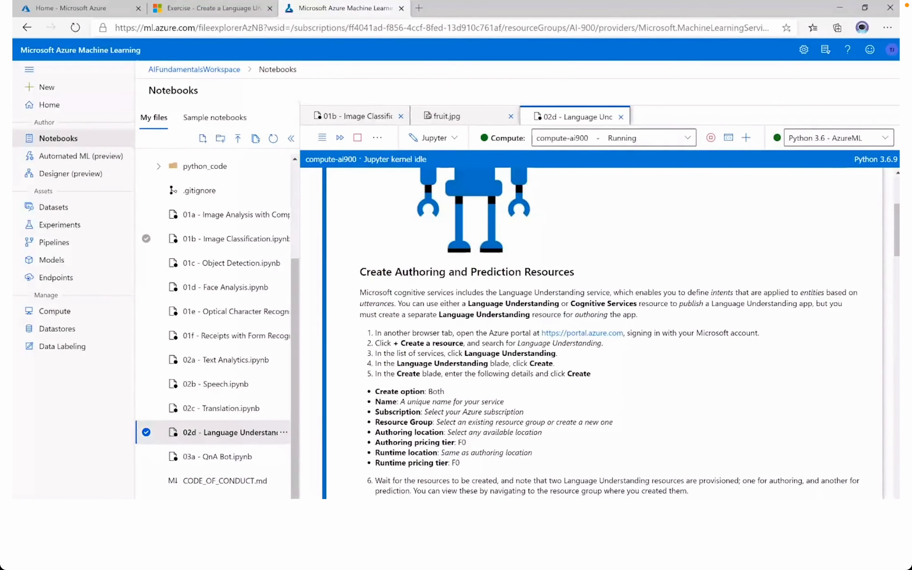
drag(465, 353, 555, 353)
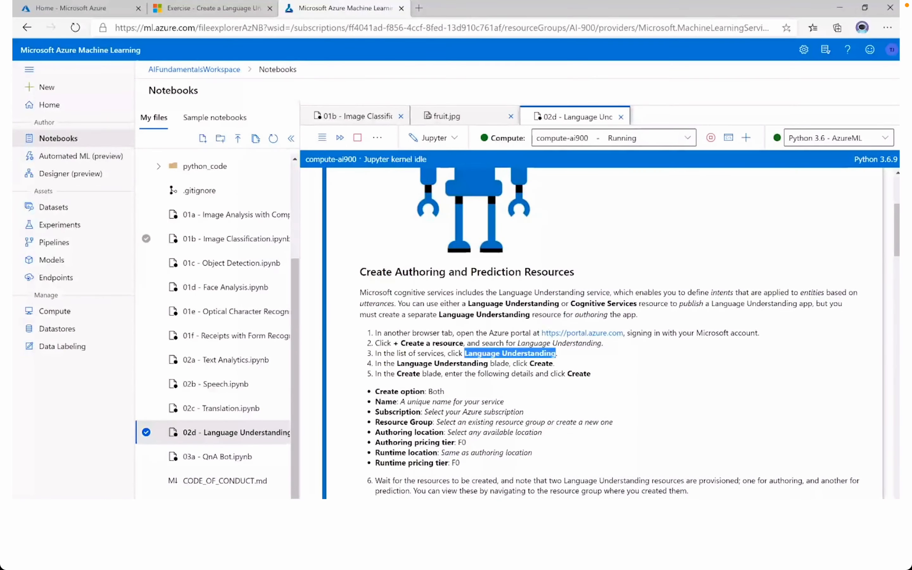
Step: Switch to the Azure portal, open the AIFundamentals resource group and start adding a resource to it
click(89, 13)
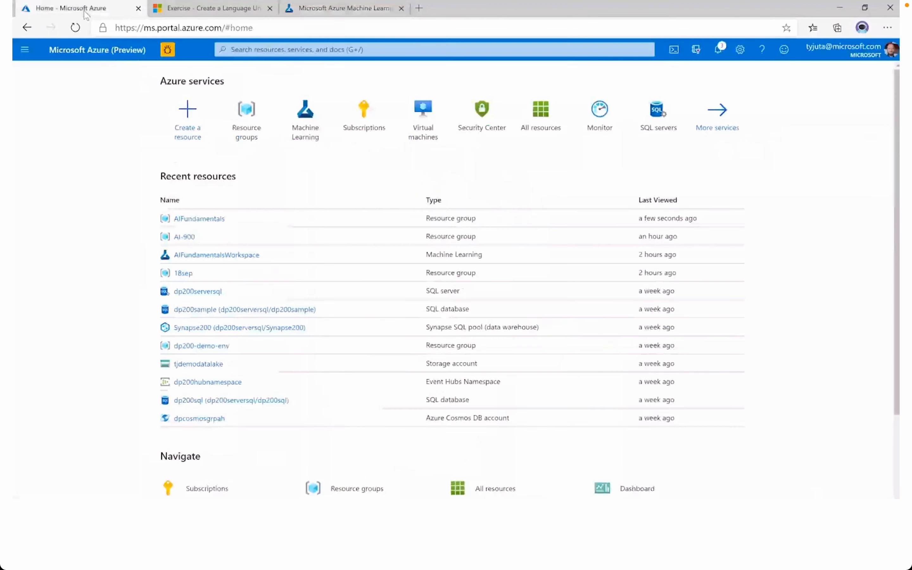
click(199, 218)
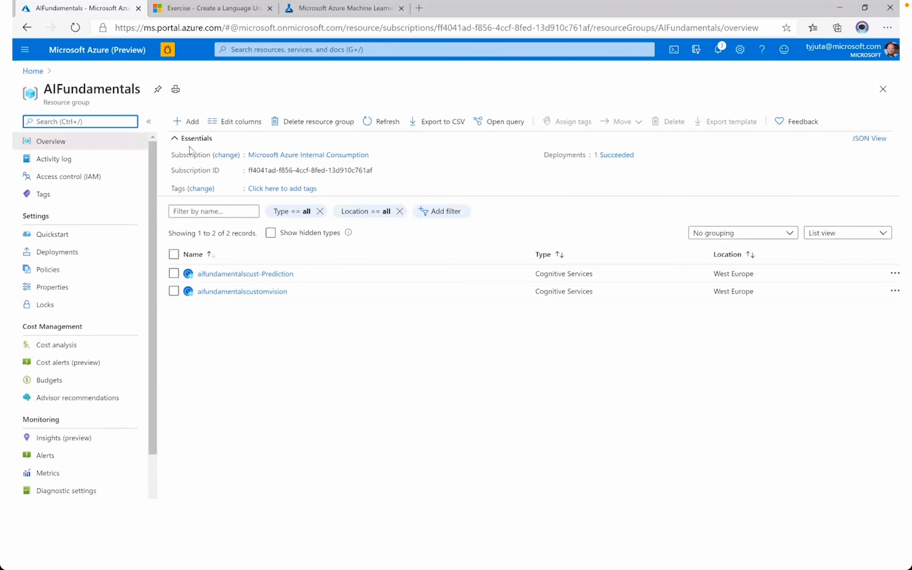
click(191, 122)
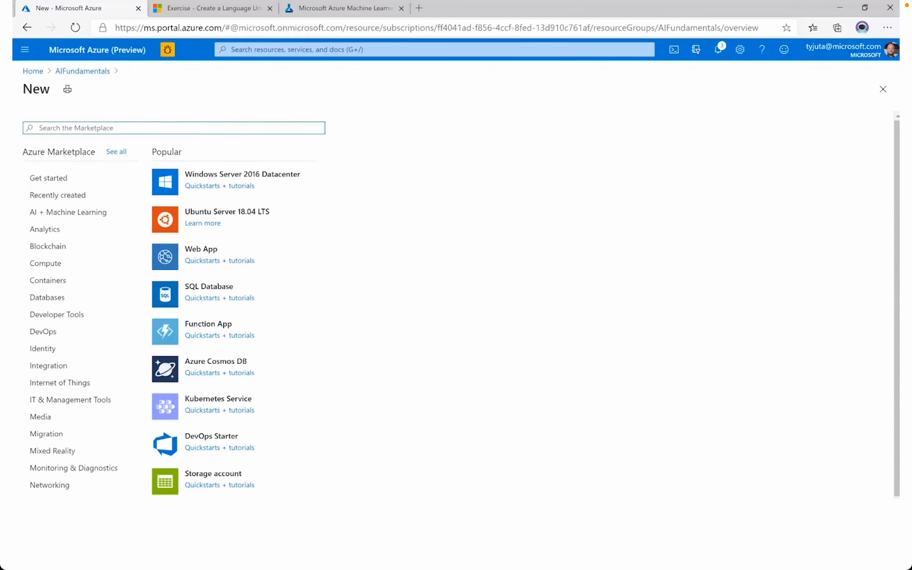
Step: Search the Marketplace for "Langu", choose Language Understanding and start creating the resource
key(ctrl+v)
key(ctrl+z)
text(Langu)
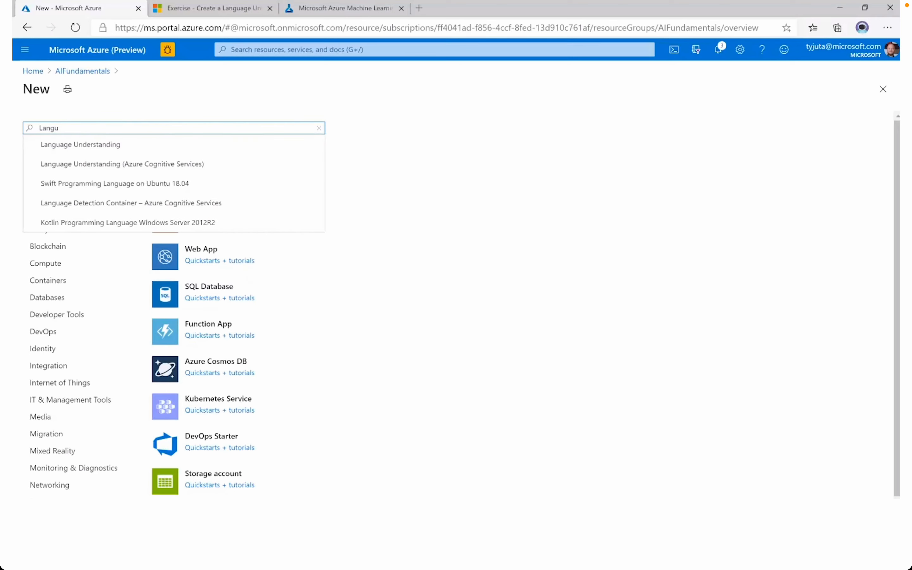
click(104, 146)
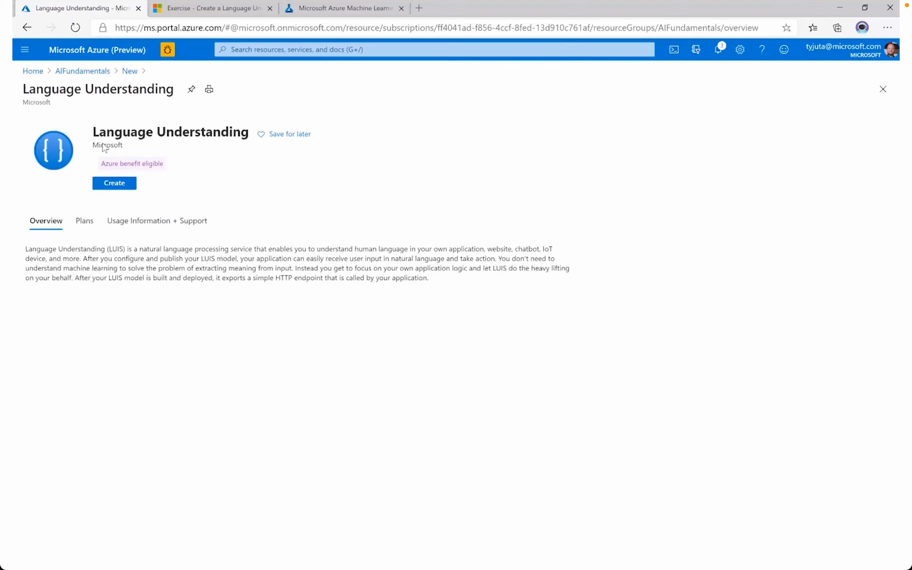
click(112, 186)
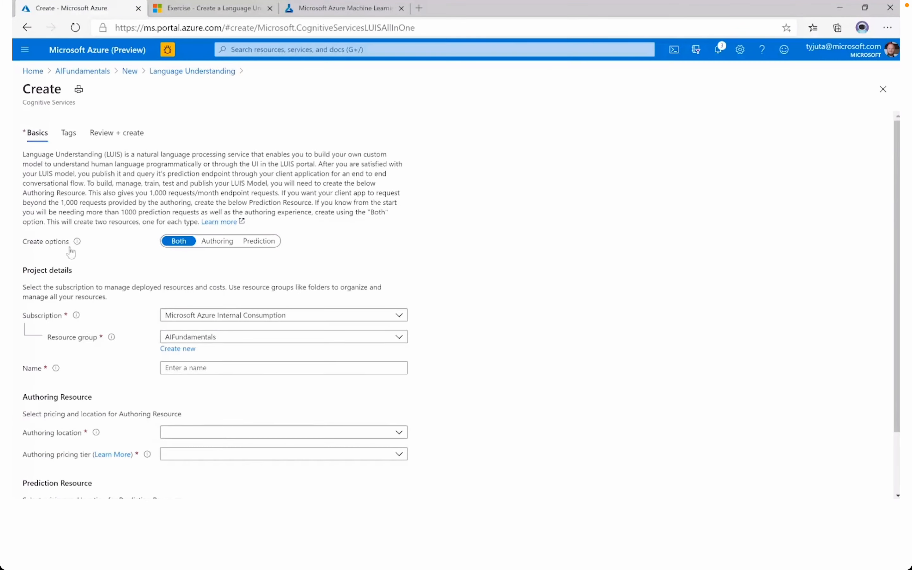
Step: Name the new Language Understanding resource AIFundamentalsLanguage
scroll(141, 253, down, 1)
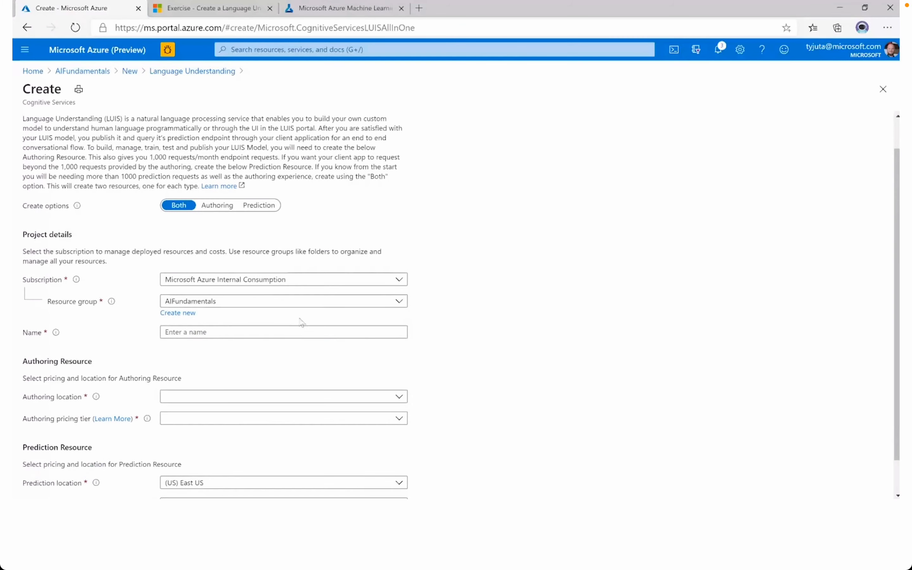
click(168, 332)
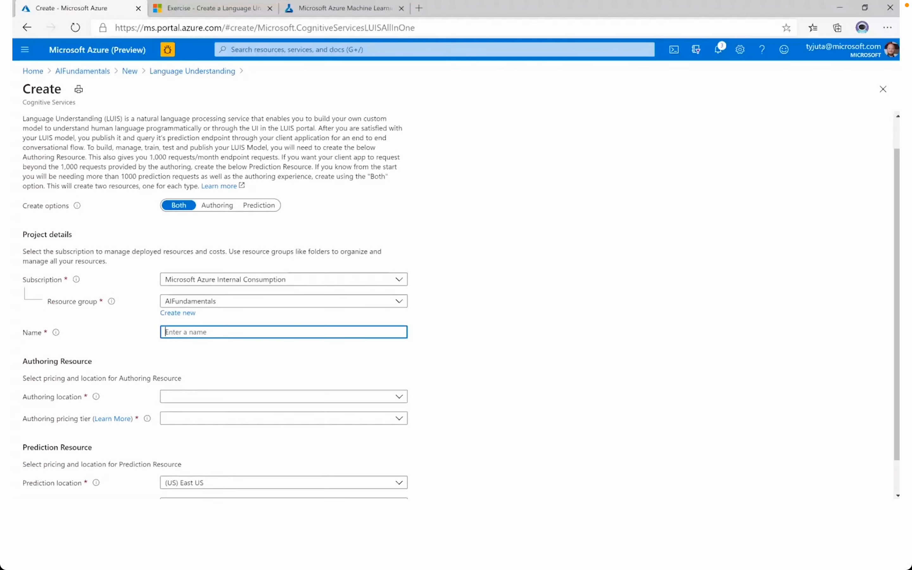
text(AIFundam)
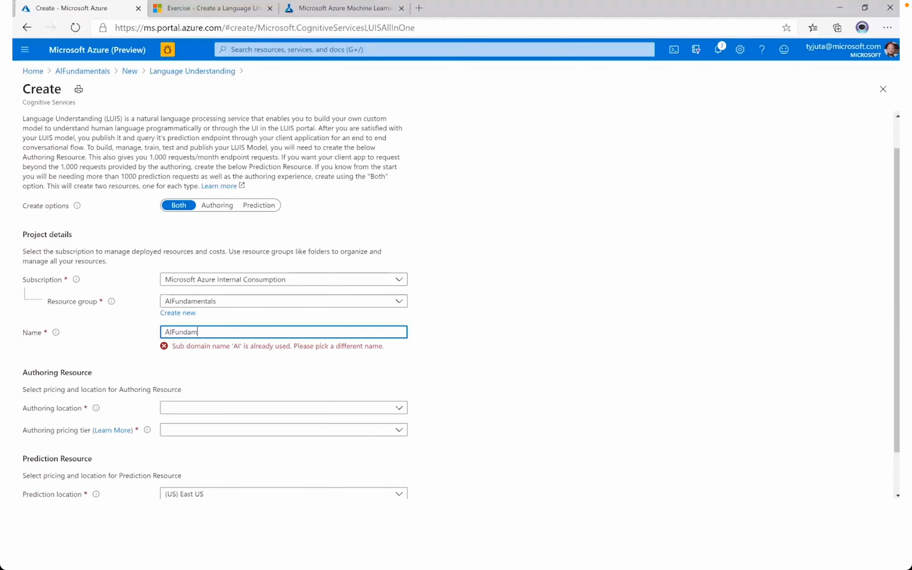
text(entalsLanguage)
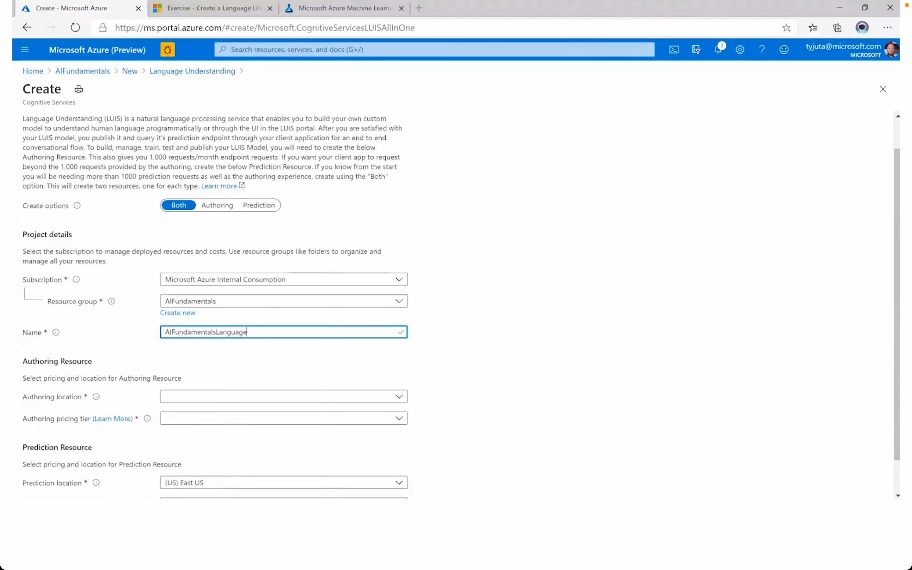
Step: Set the authoring resource's location to (Europe) West Europe and its pricing tier to Free F0
scroll(141, 352, down, 1)
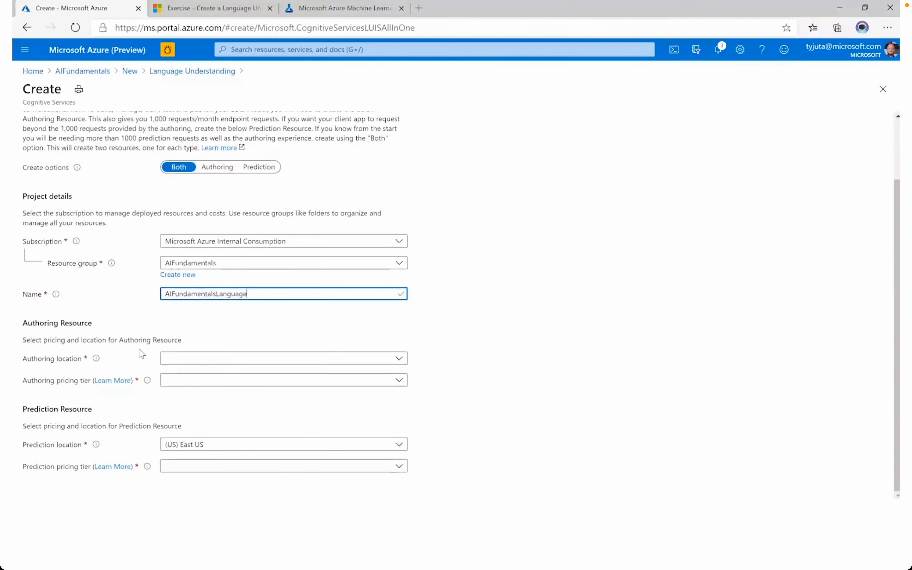
click(198, 362)
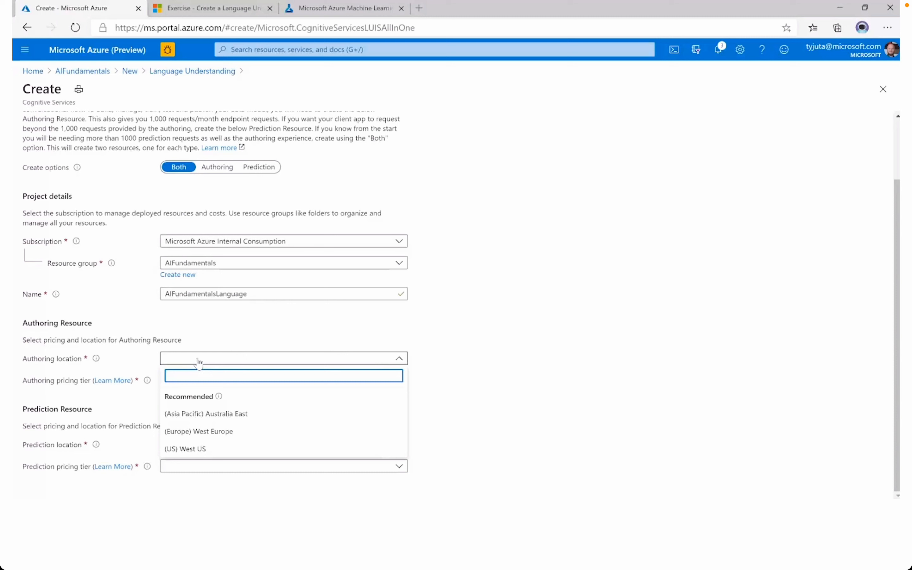
click(212, 434)
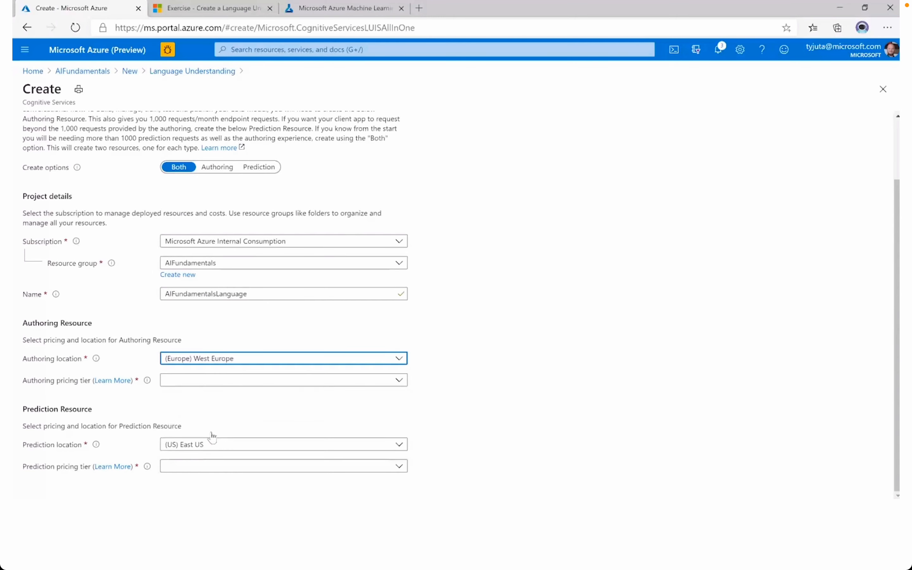
click(206, 381)
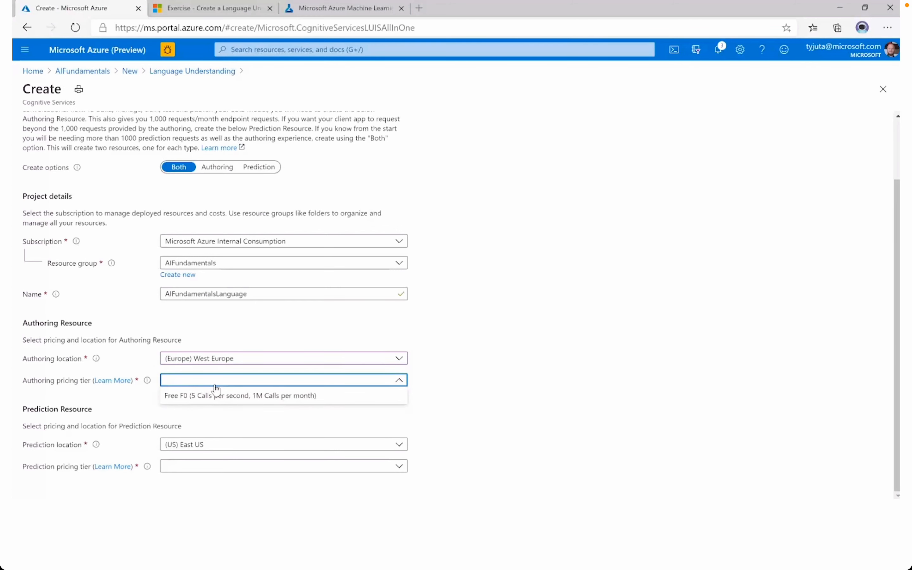
click(214, 396)
Step: Set the prediction resource's location to (Europe) West Europe
click(206, 449)
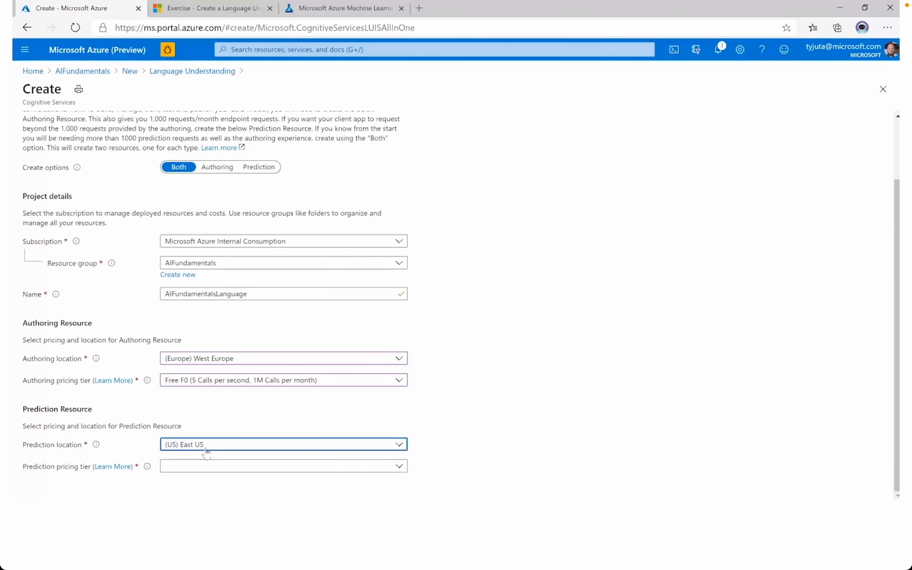
scroll(208, 381, down, 1)
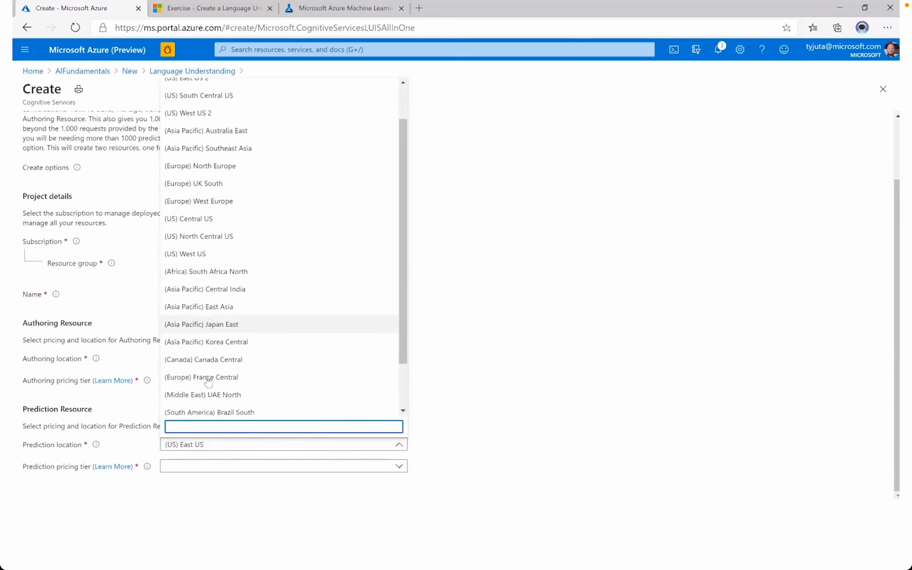
click(226, 201)
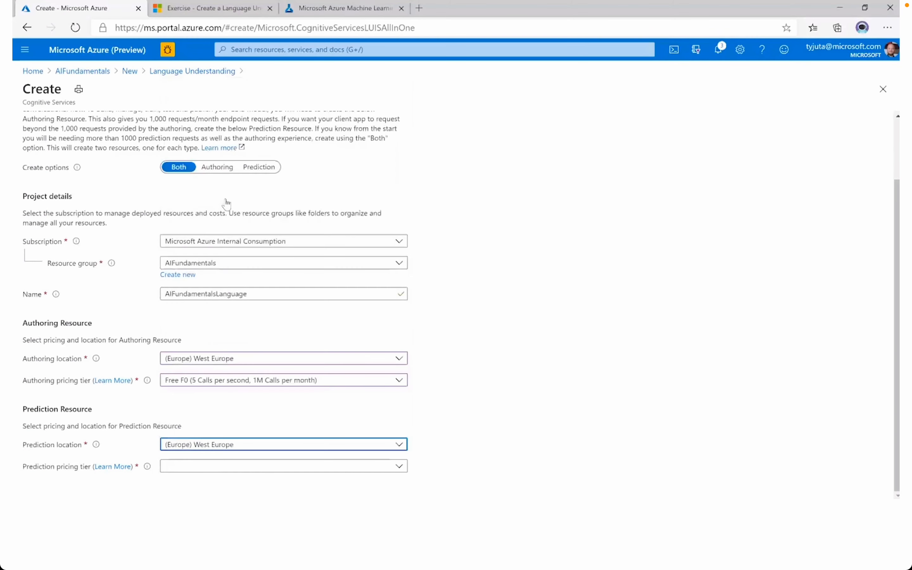
Step: Set the prediction pricing tier to Standard S0 (50 Calls per second) and create the Language Understanding resources
click(227, 467)
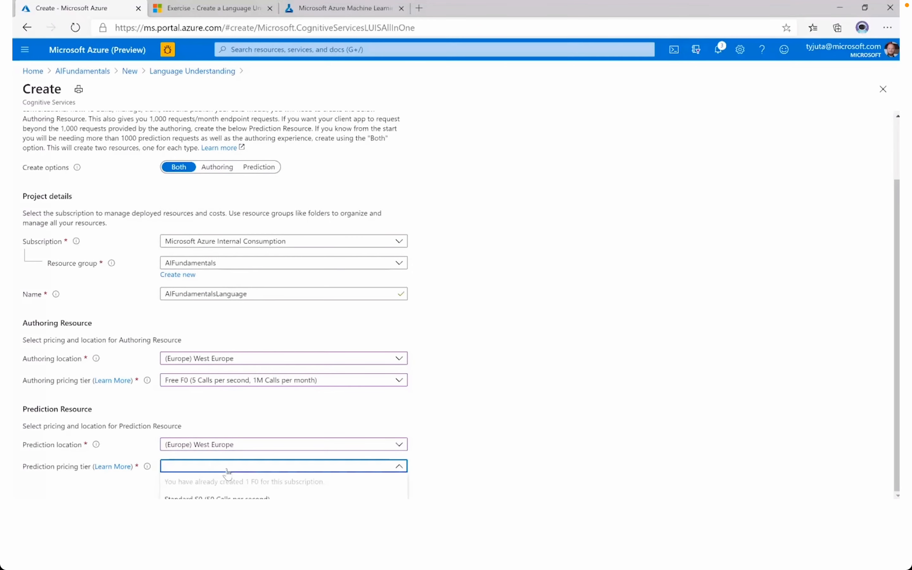
click(226, 496)
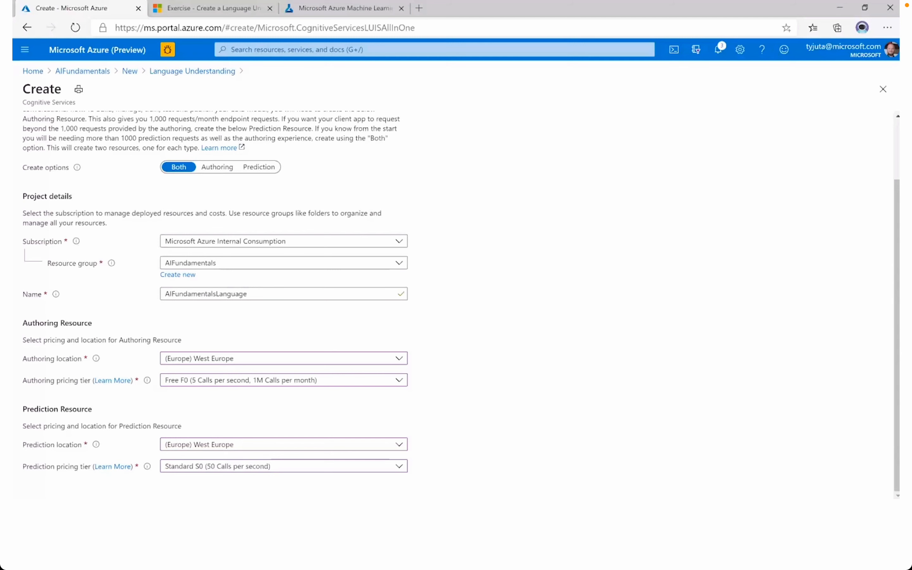
click(49, 515)
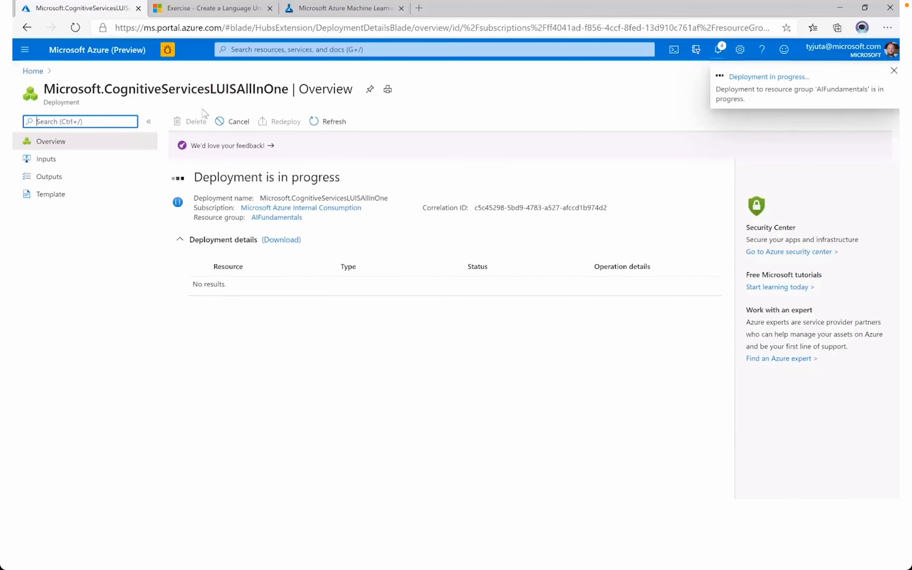
Step: Switch to the 02d - Language Understanding notebook and review the resource settings and the instructions for creating a Language Understanding app
click(337, 7)
scroll(446, 306, down, 5)
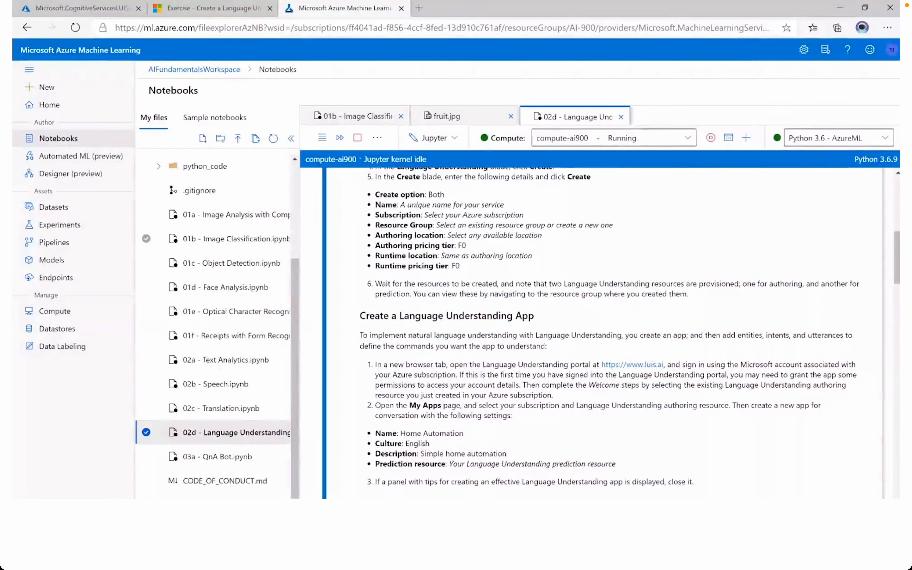
drag(375, 245, 478, 249)
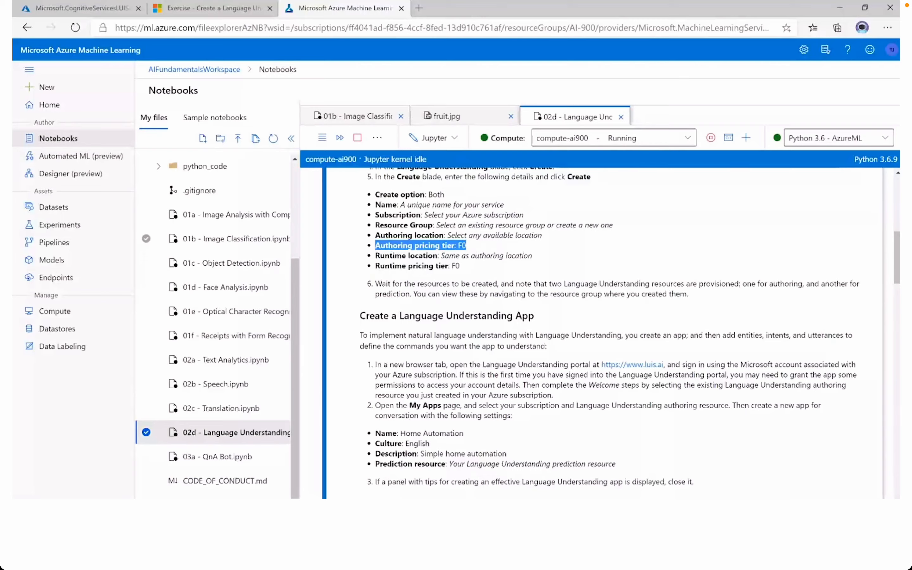
scroll(478, 248, down, 3)
drag(360, 216, 534, 217)
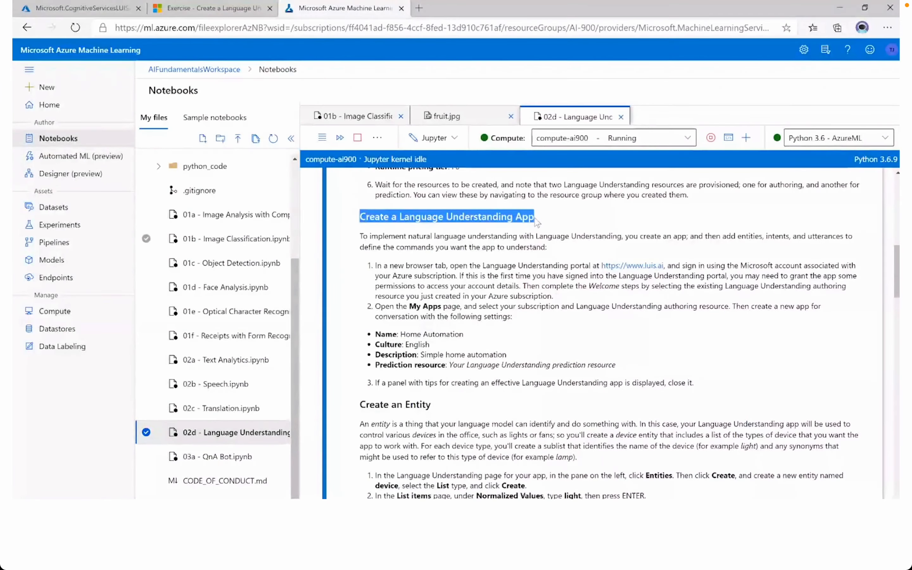
click(559, 226)
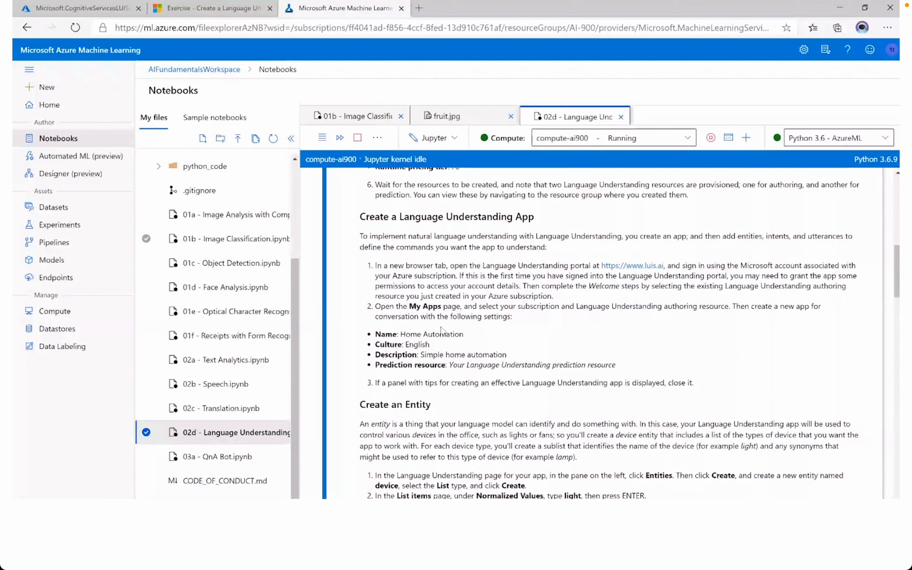
drag(400, 334, 463, 335)
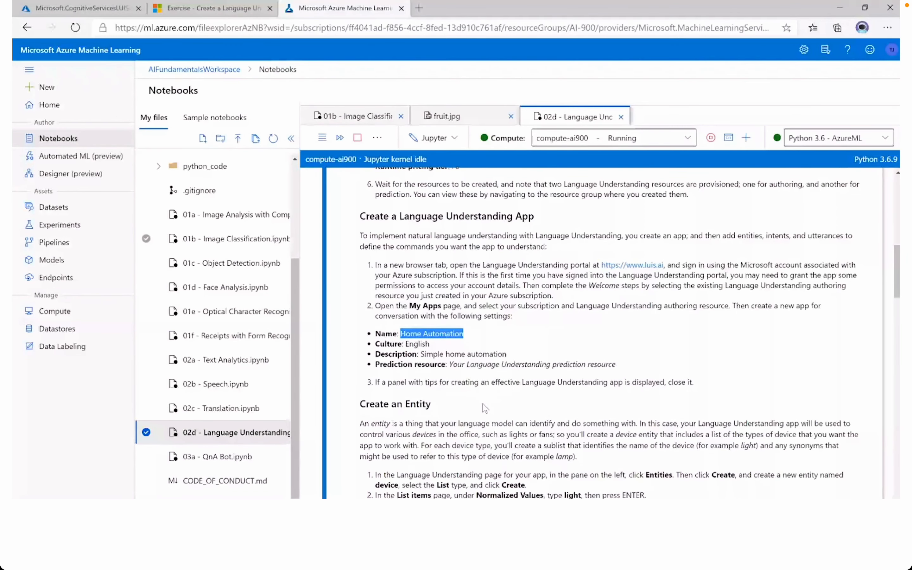
scroll(484, 407, down, 1)
click(633, 258)
click(127, 284)
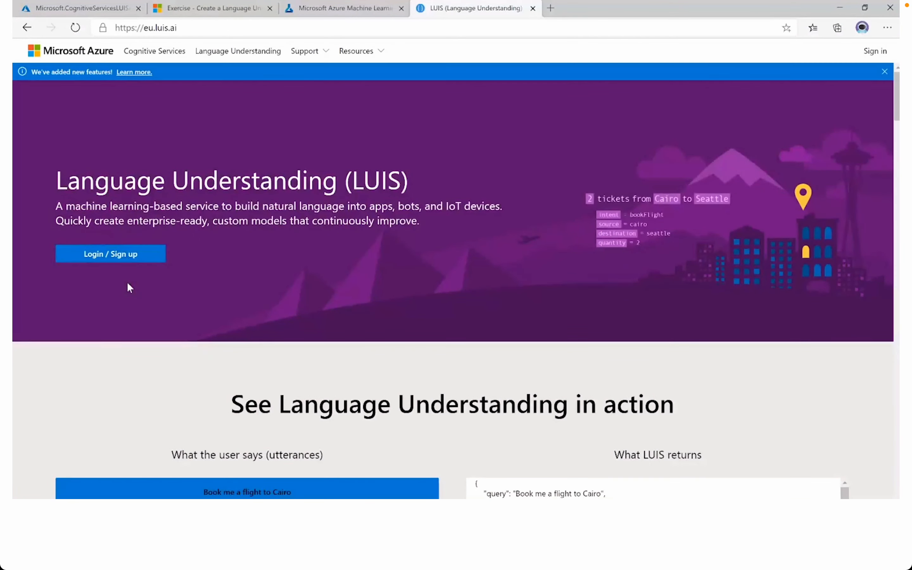
click(126, 254)
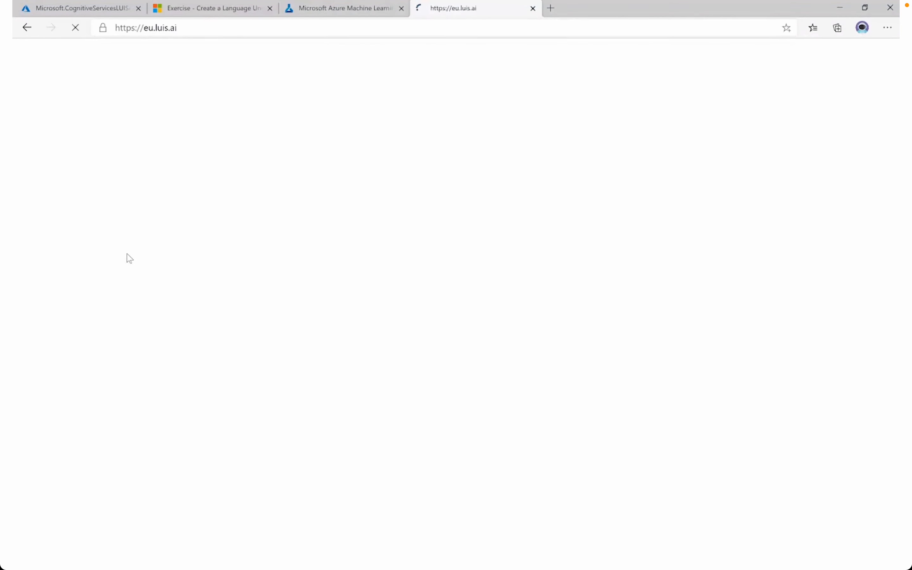